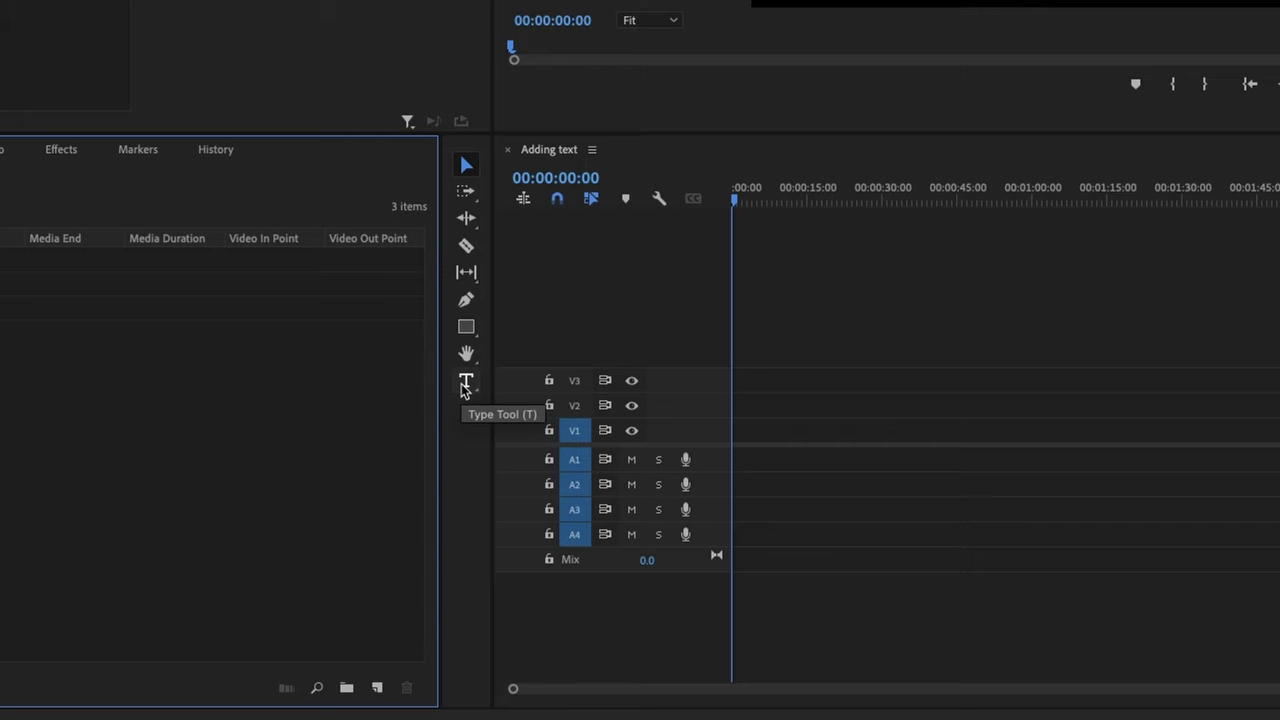
# Step: Switch to the Type Tool to start adding the Envato Tuts+ title
pyautogui.click(465, 385)
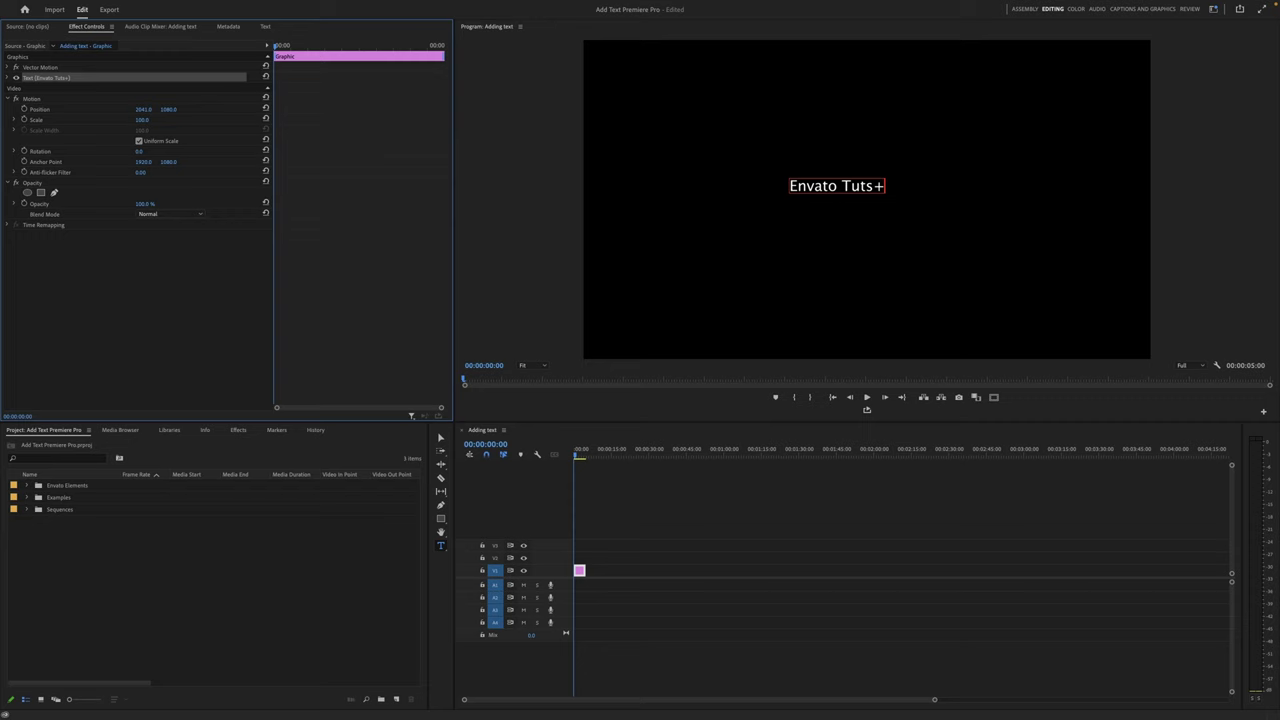
pyautogui.moveTo(287, 218)
pyautogui.mouseDown()
pyautogui.moveTo(330, 218)
pyautogui.moveTo(310, 218)
pyautogui.mouseUp()
pyautogui.moveTo(168, 111); pyautogui.dragTo(201, 238)
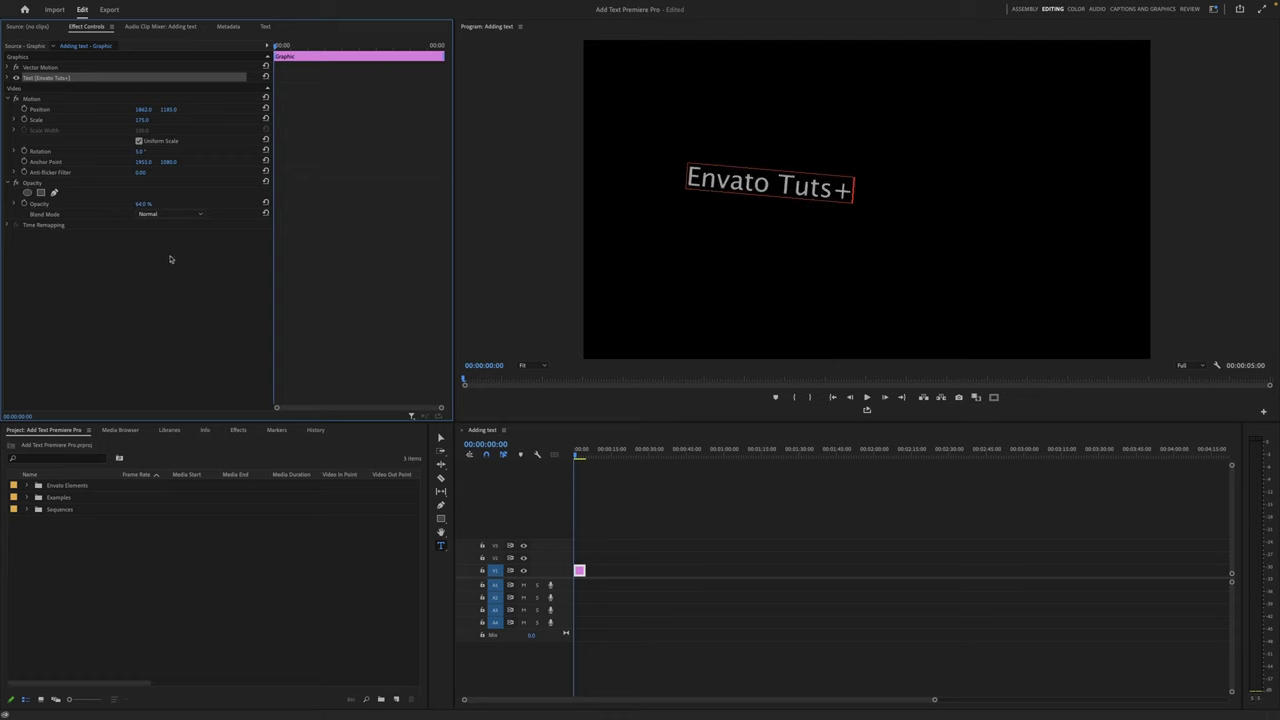
pyautogui.click(266, 98)
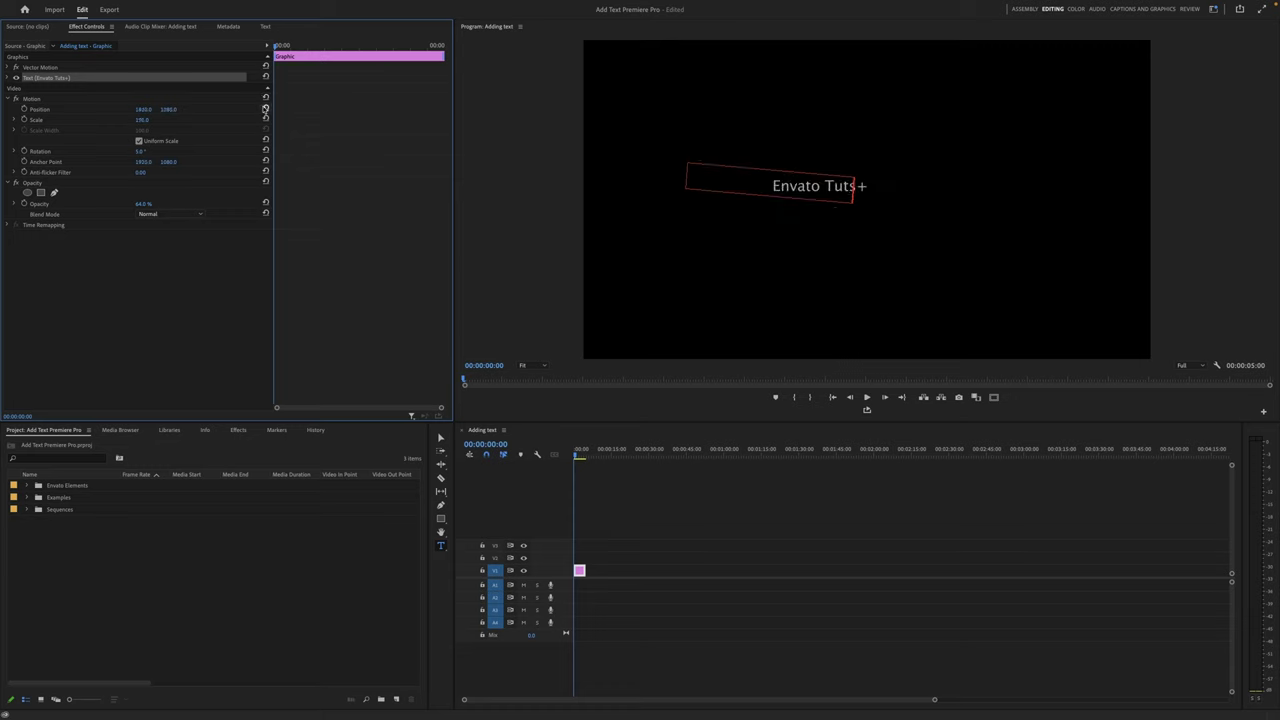
pyautogui.click(266, 183)
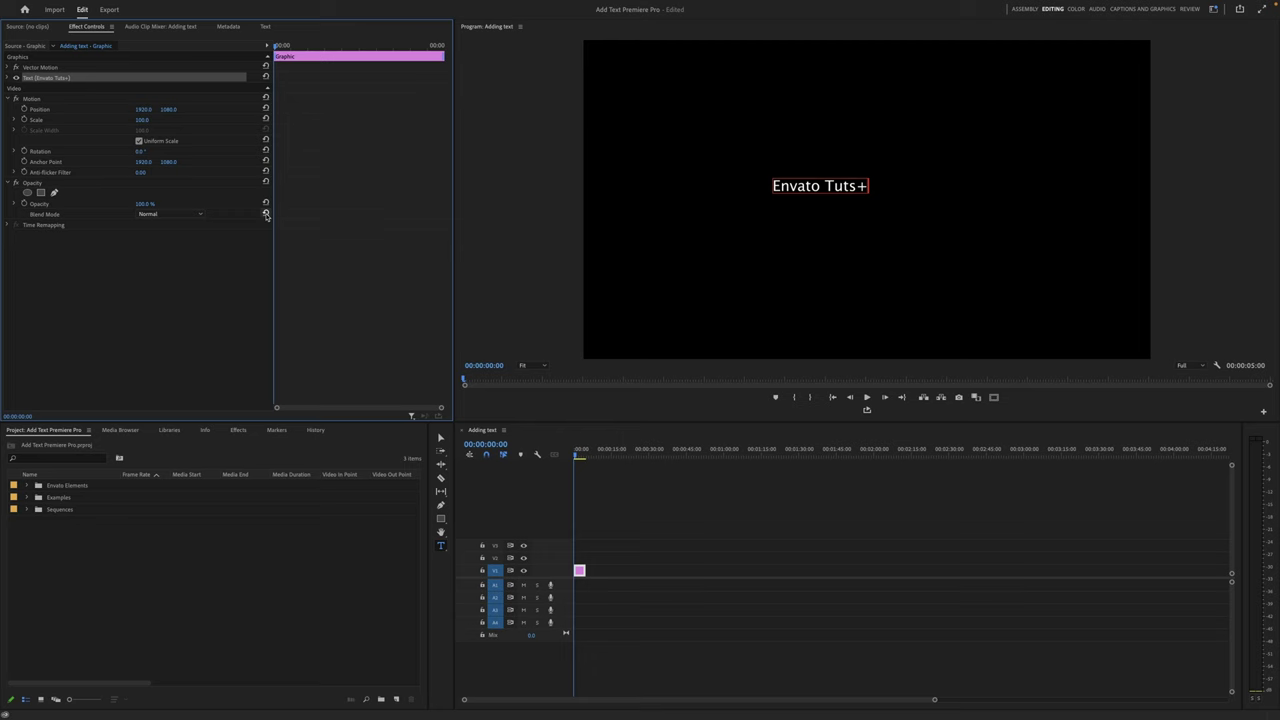
pyautogui.click(593, 460)
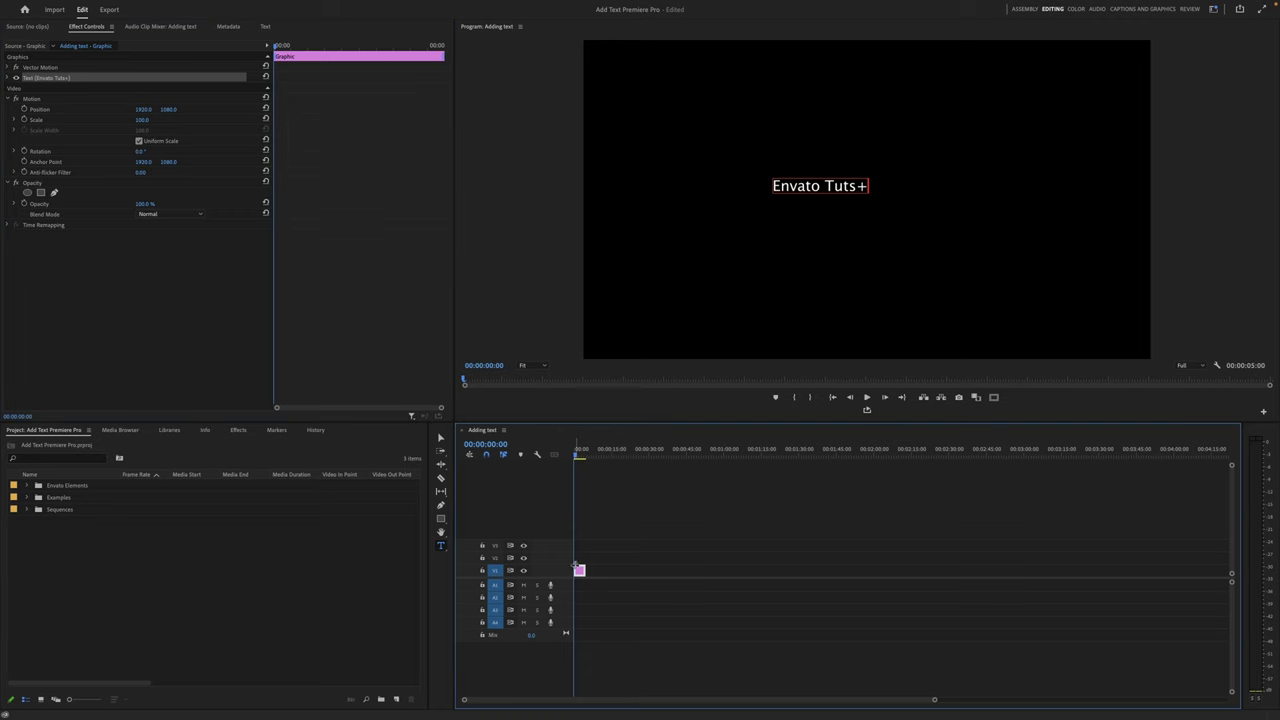
# Step: Move the Envato Tuts+ title up to V2 and place the aerial drone beach clip on V1
pyautogui.press('=')
pyautogui.press('=')
pyautogui.press('=')
pyautogui.press('=')
pyautogui.press('=')
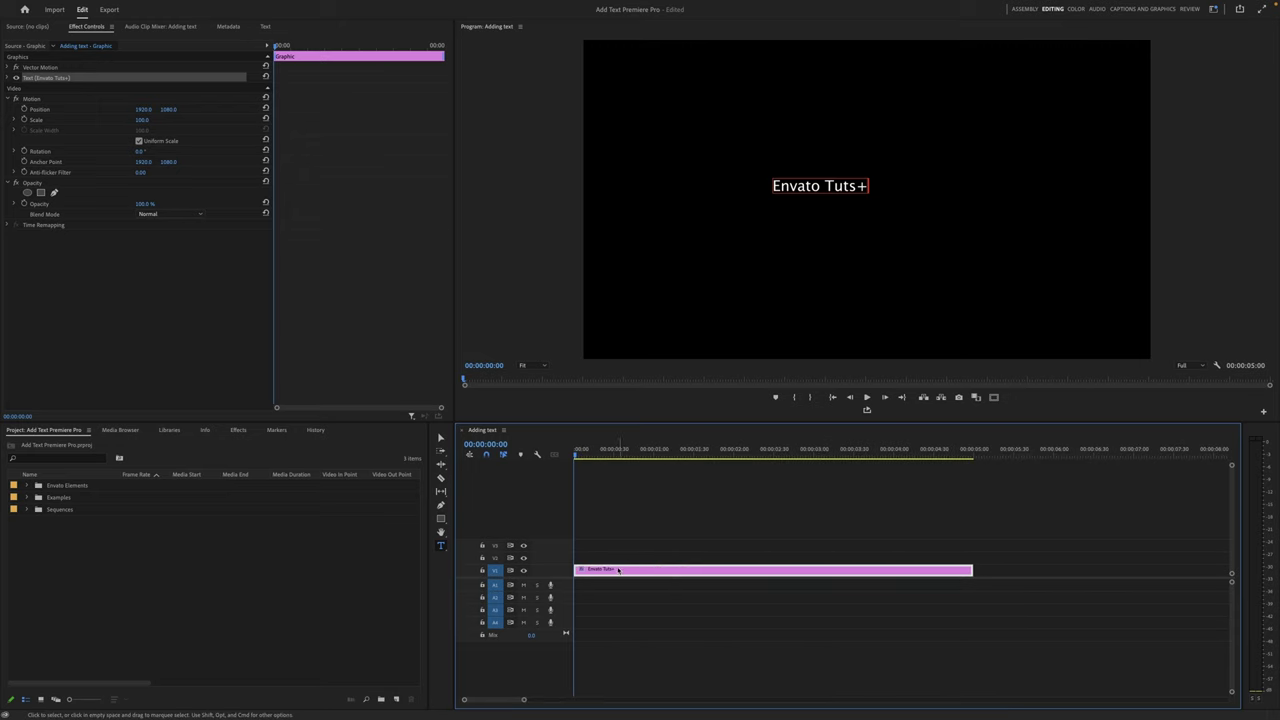
pyautogui.moveTo(620, 569); pyautogui.dragTo(708, 563)
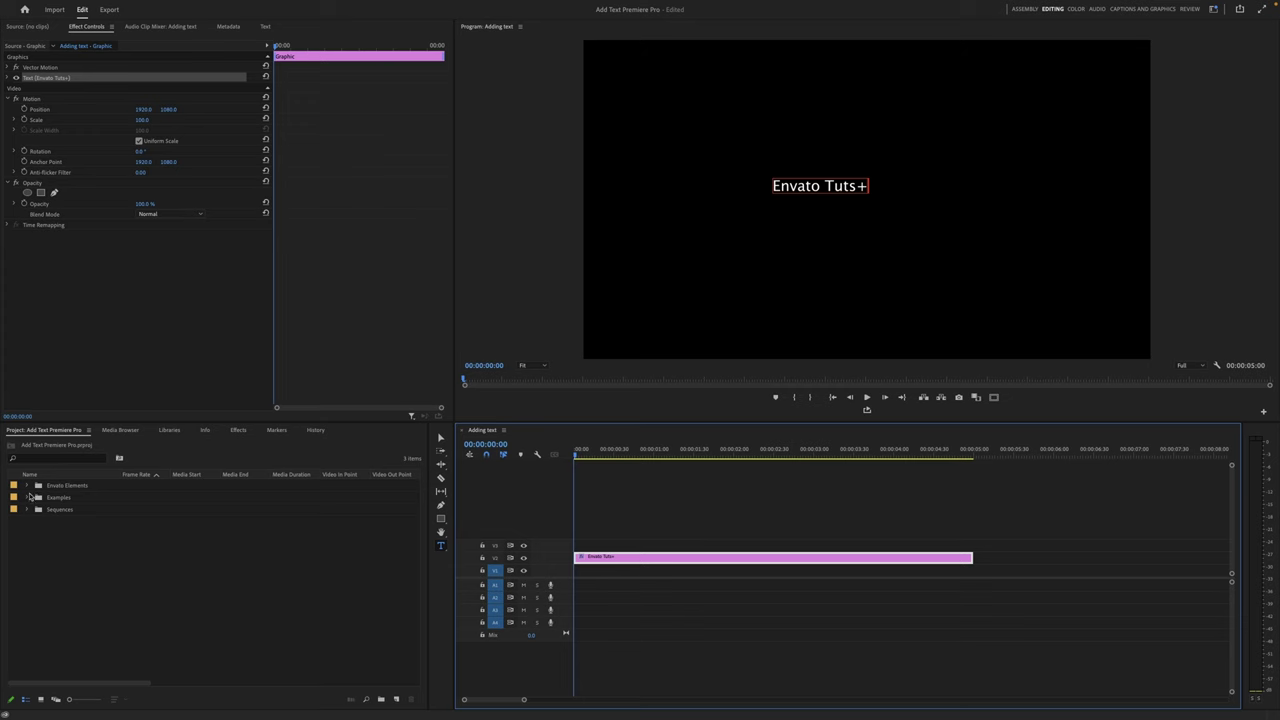
pyautogui.click(25, 486)
pyautogui.moveTo(240, 497); pyautogui.dragTo(640, 569)
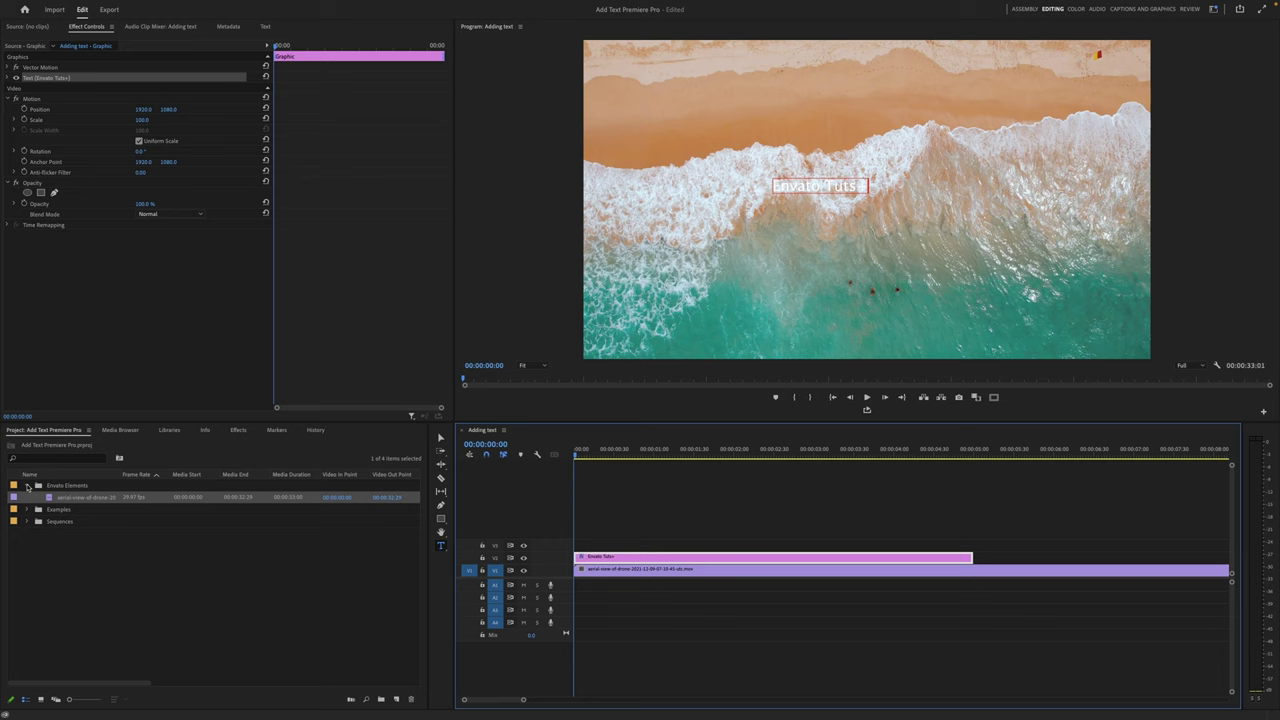
pyautogui.click(26, 486)
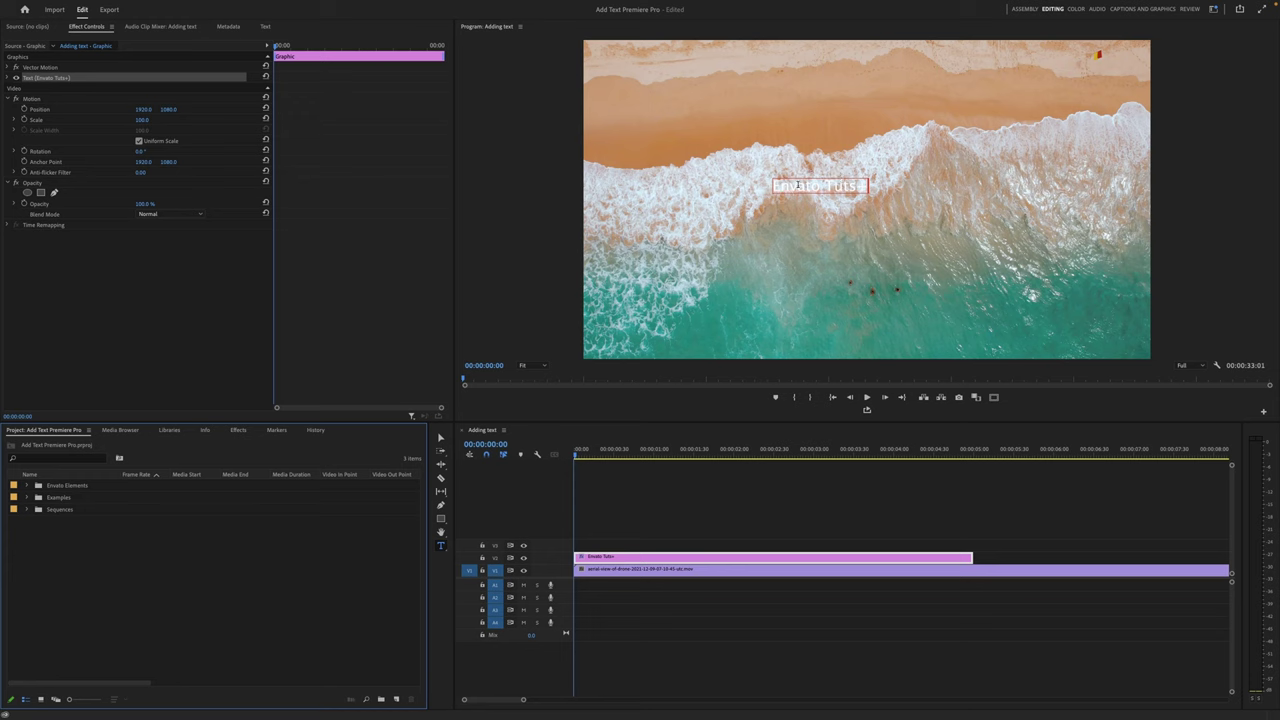
# Step: Select the title clip and highlight the whole Envato Tuts+ text in Effect Controls
pyautogui.click(674, 508)
pyautogui.click(636, 557)
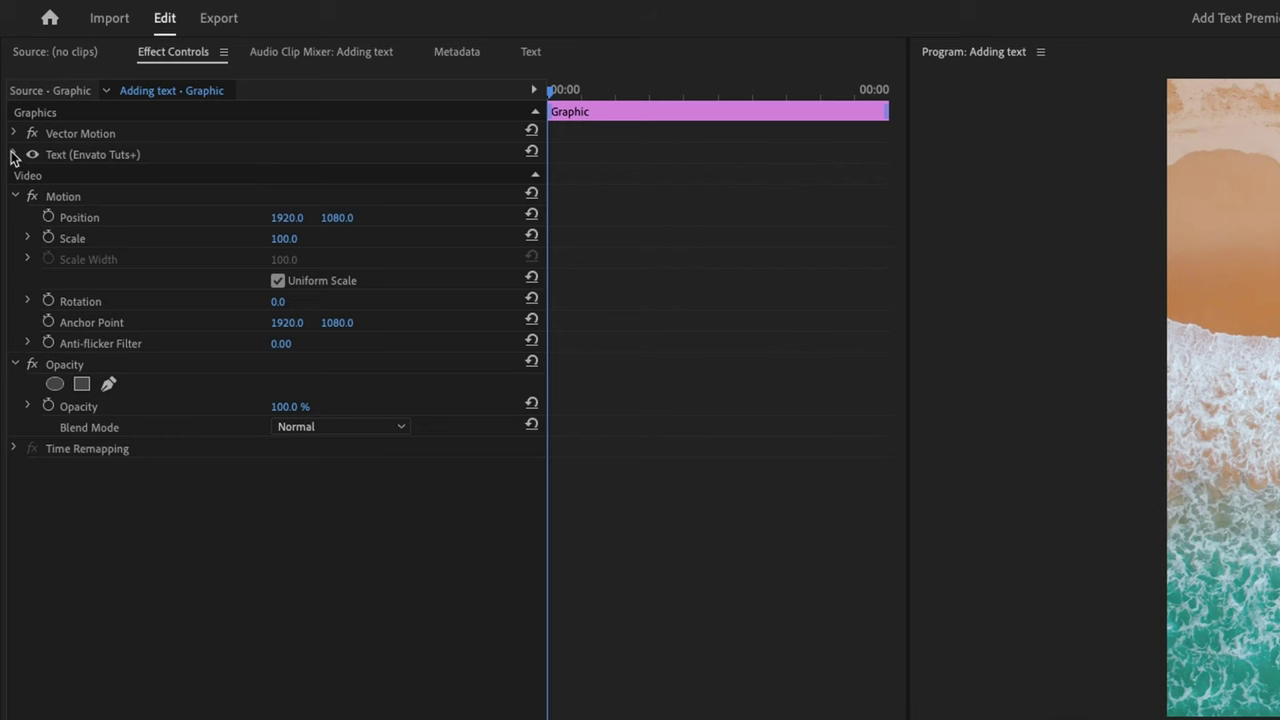
pyautogui.click(14, 155)
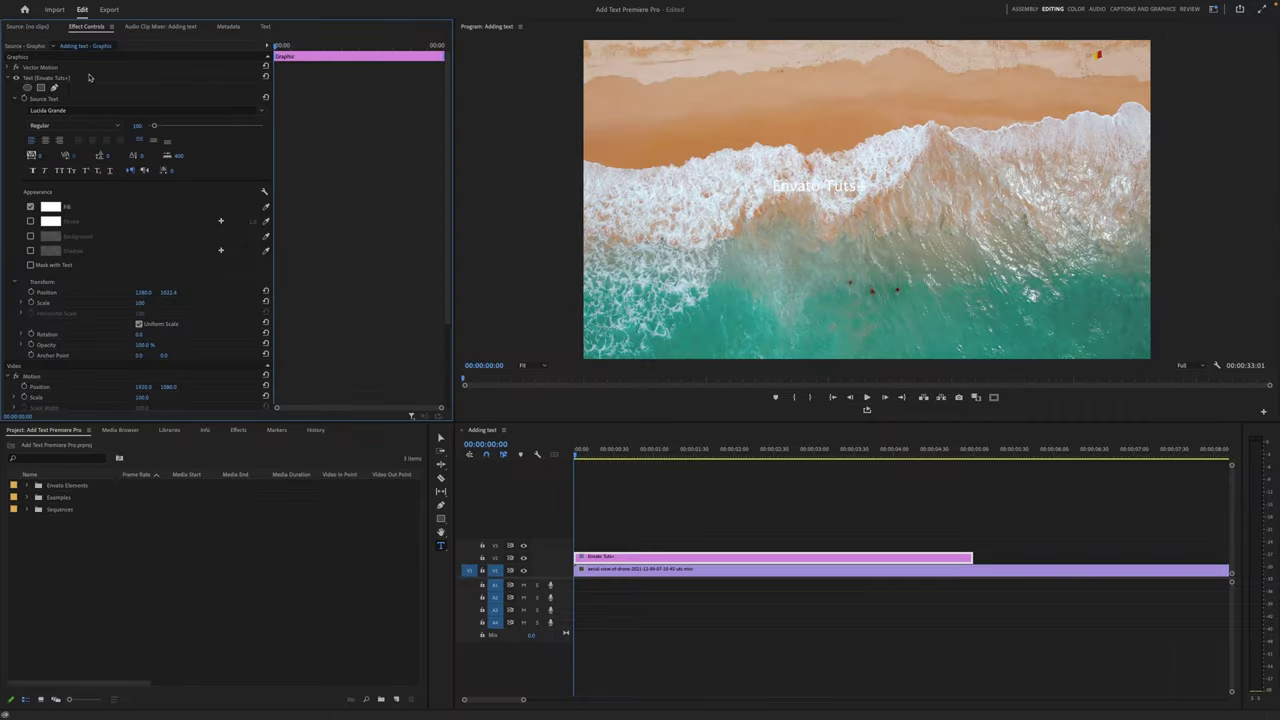
pyautogui.click(815, 186)
pyautogui.doubleClick(795, 186)
pyautogui.moveTo(825, 186); pyautogui.dragTo(866, 186)
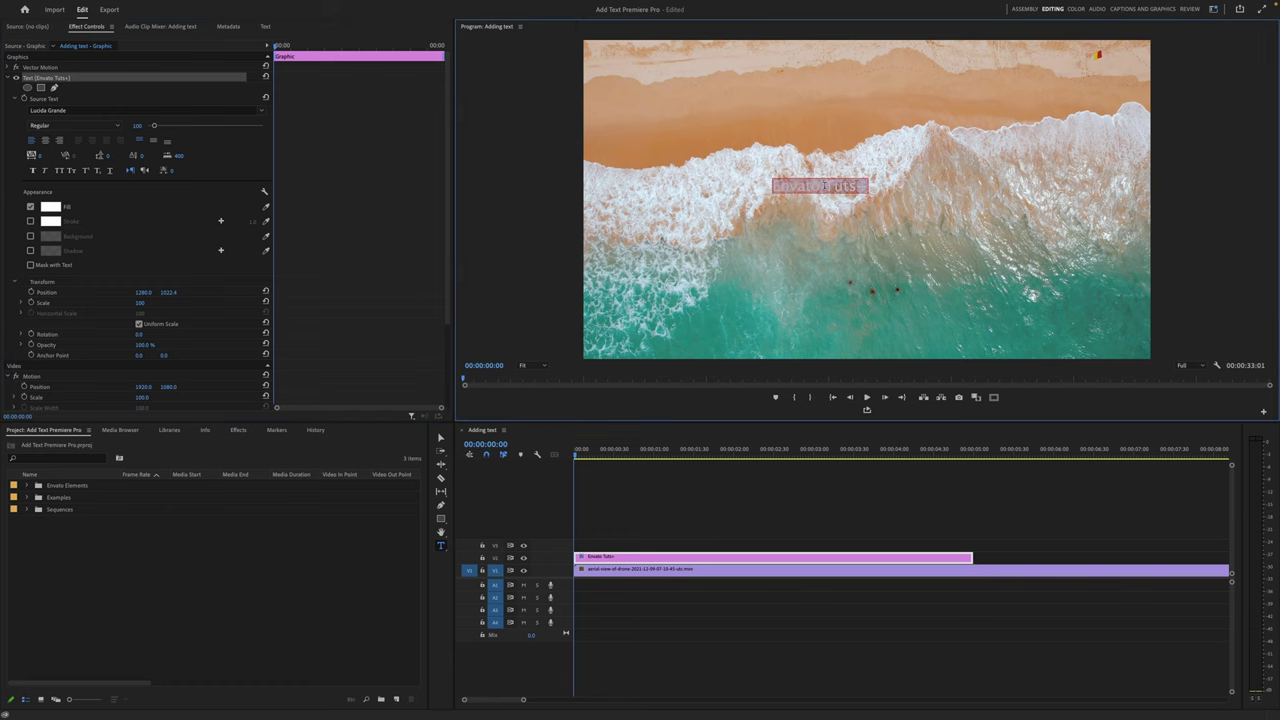
# Step: Set the title to Noir Pro Heavy Italic, enlarge its font size and lower Position X slightly
pyautogui.click(70, 110)
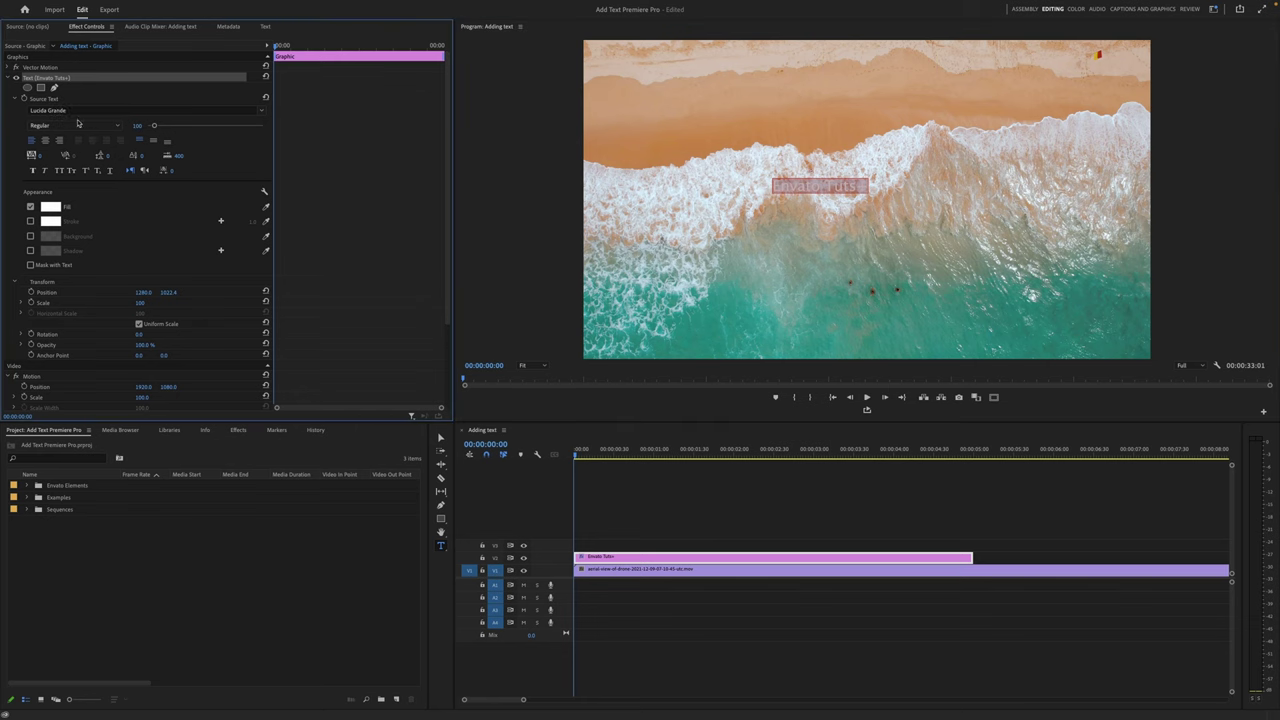
pyautogui.write('noir')
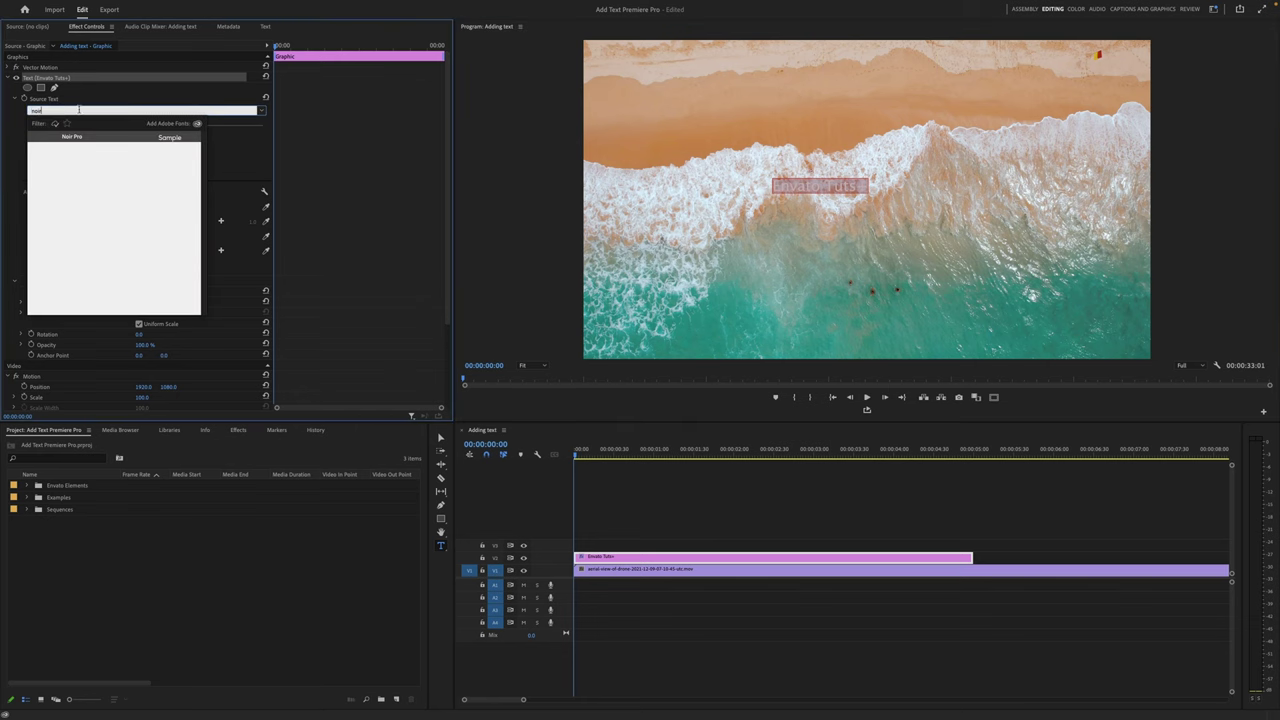
pyautogui.click(75, 137)
pyautogui.click(58, 128)
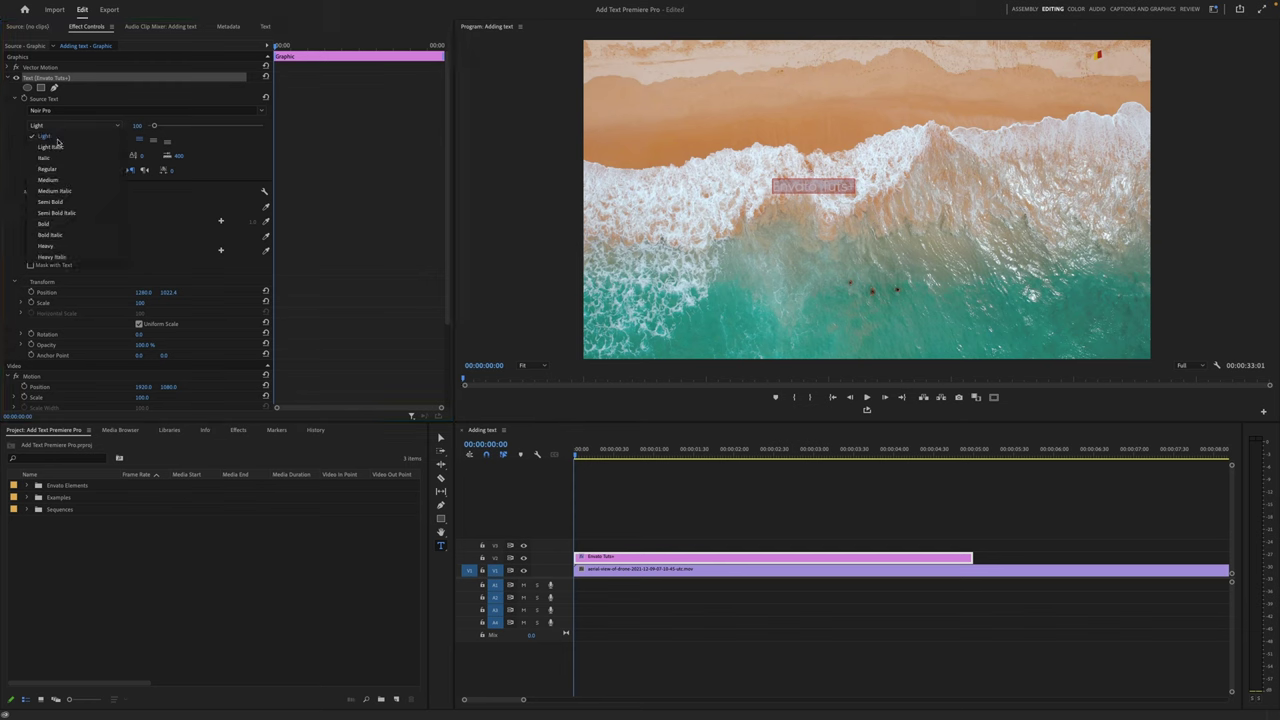
pyautogui.click(55, 258)
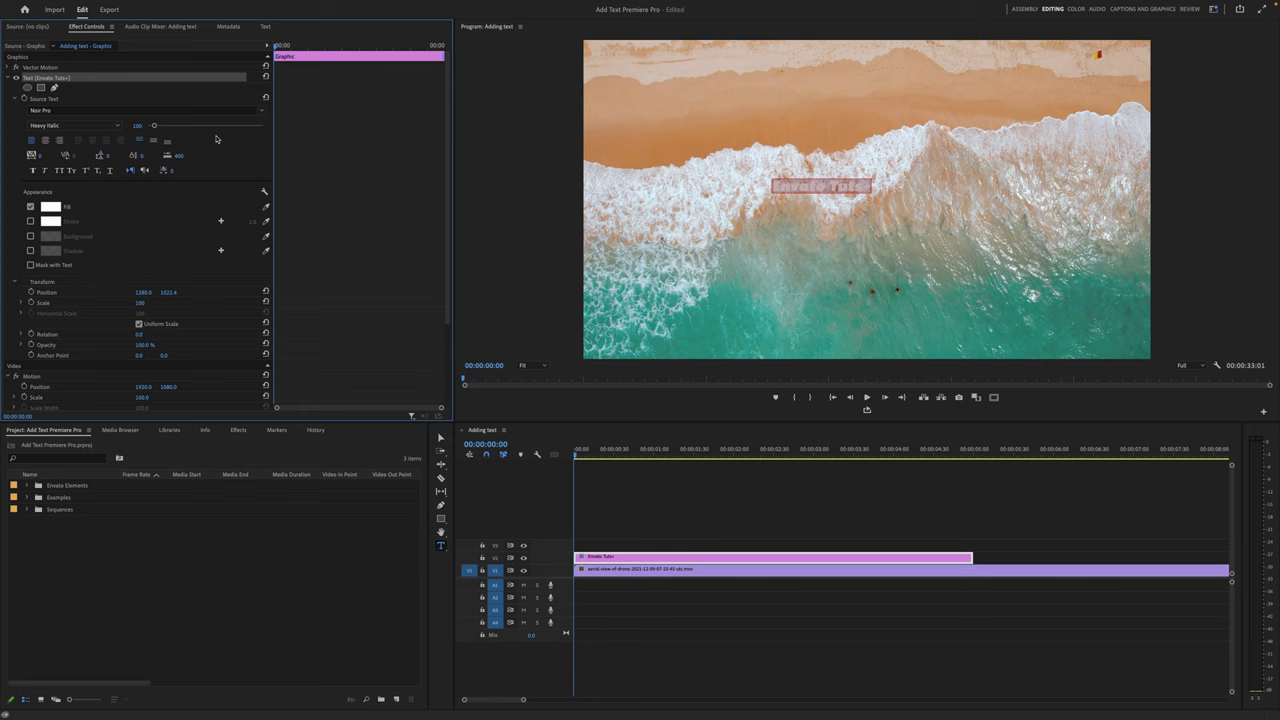
pyautogui.moveTo(155, 126); pyautogui.dragTo(172, 124)
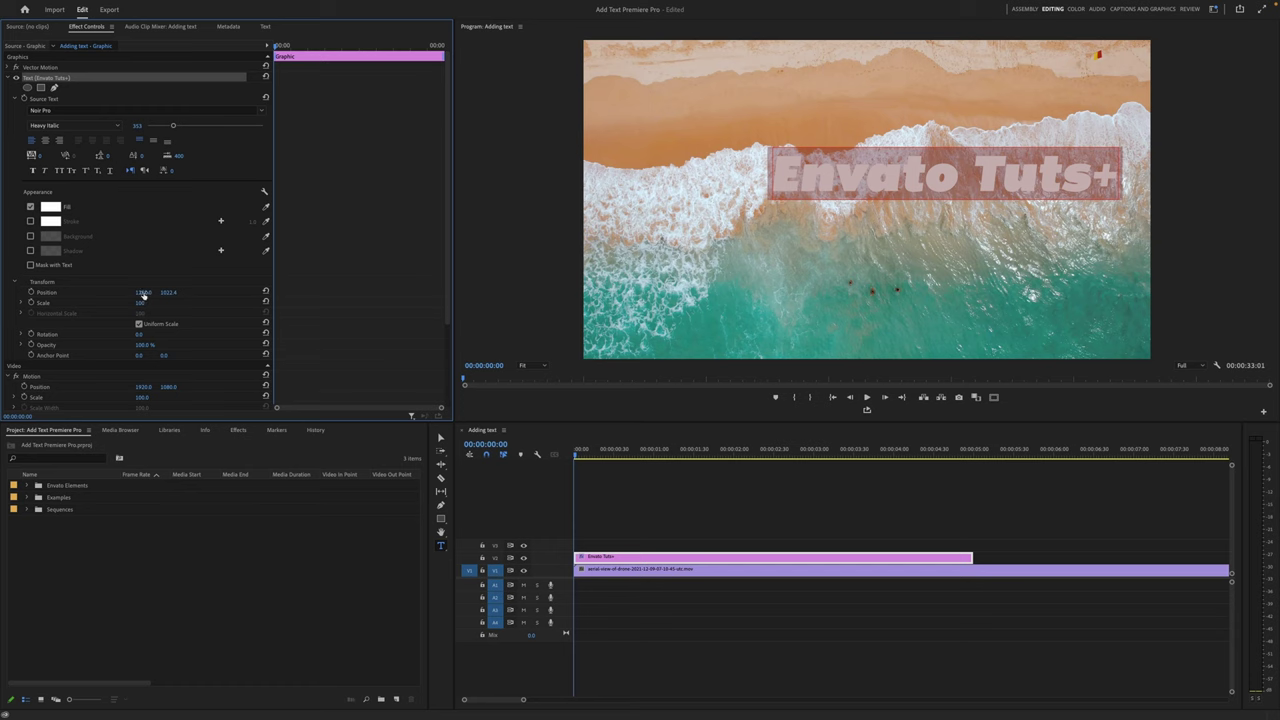
pyautogui.moveTo(145, 292); pyautogui.dragTo(100, 292)
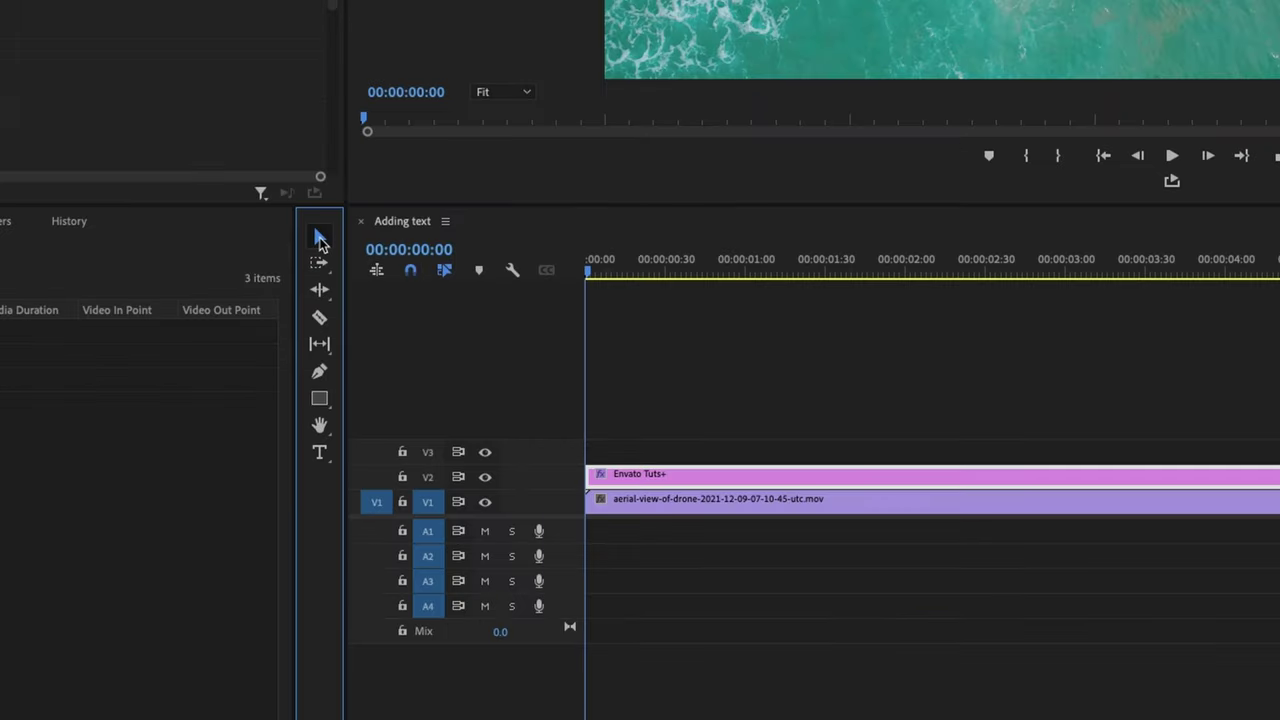
# Step: Drag the title up and left over the sand near the frame top, fine-tuning its position
pyautogui.click(441, 438)
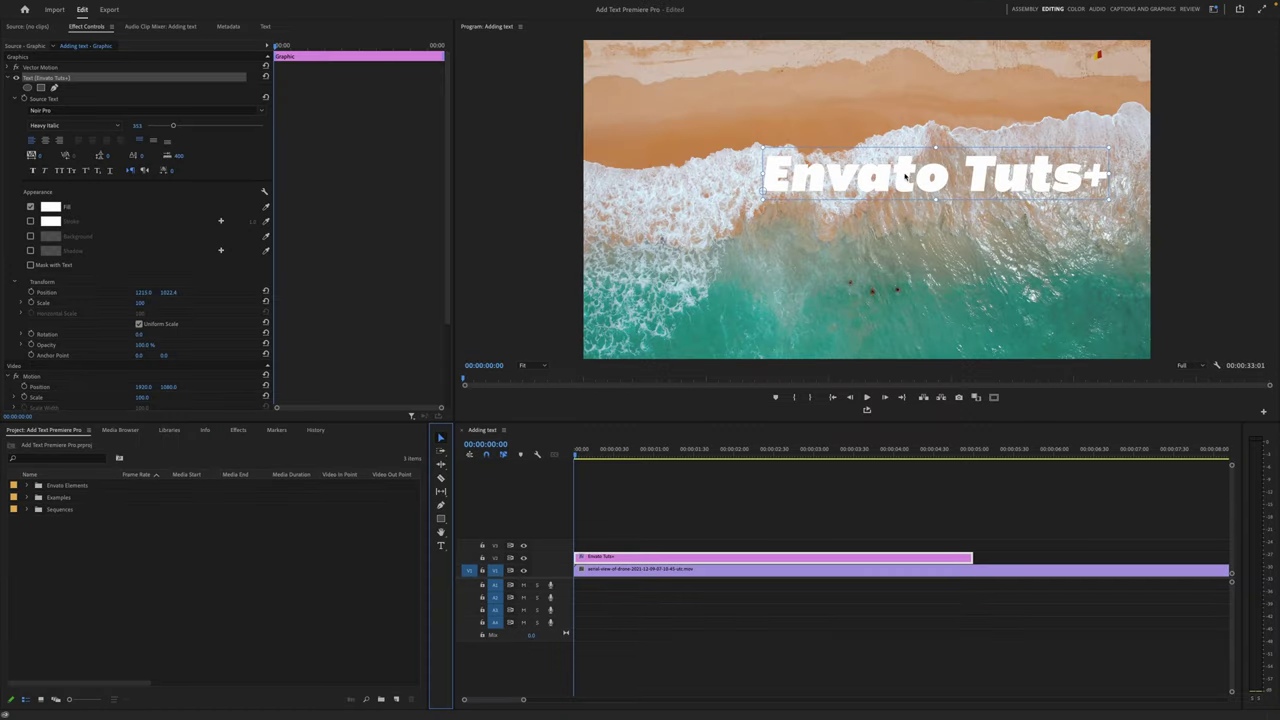
pyautogui.moveTo(906, 178); pyautogui.dragTo(773, 120)
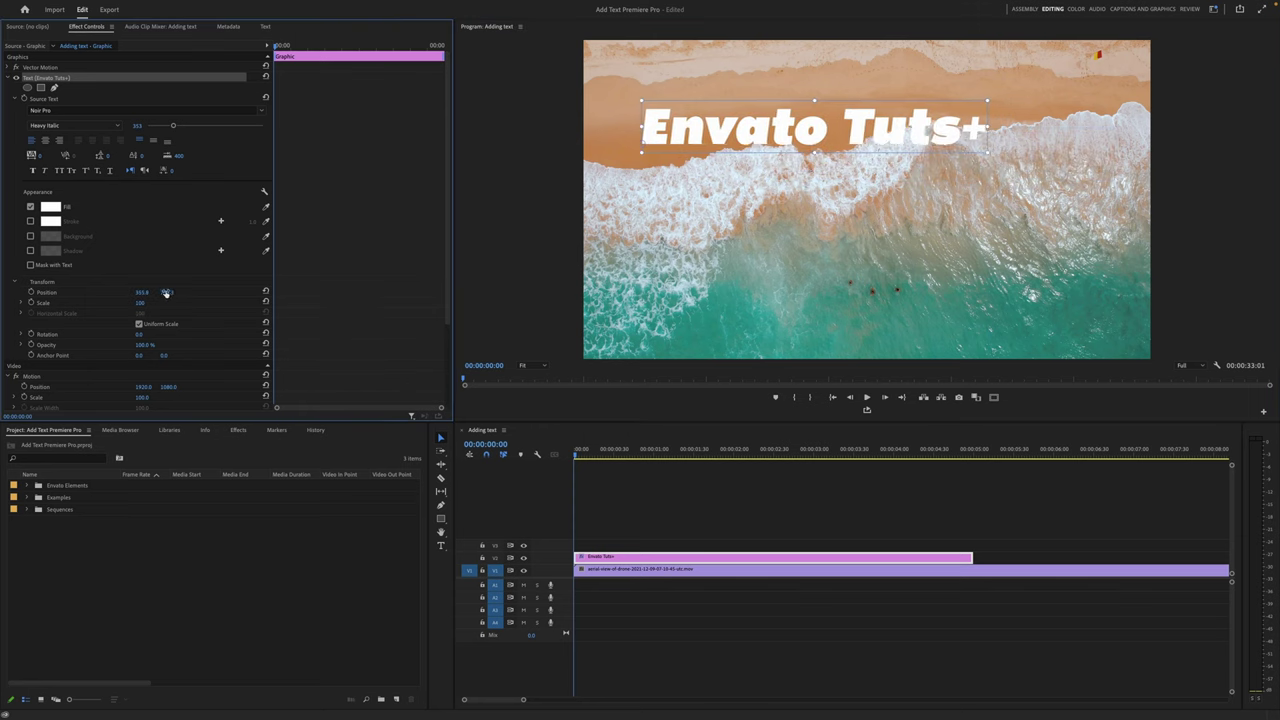
pyautogui.moveTo(166, 293); pyautogui.dragTo(168, 293)
pyautogui.moveTo(810, 131)
pyautogui.mouseDown()
pyautogui.moveTo(849, 131)
pyautogui.moveTo(798, 131)
pyautogui.mouseUp()
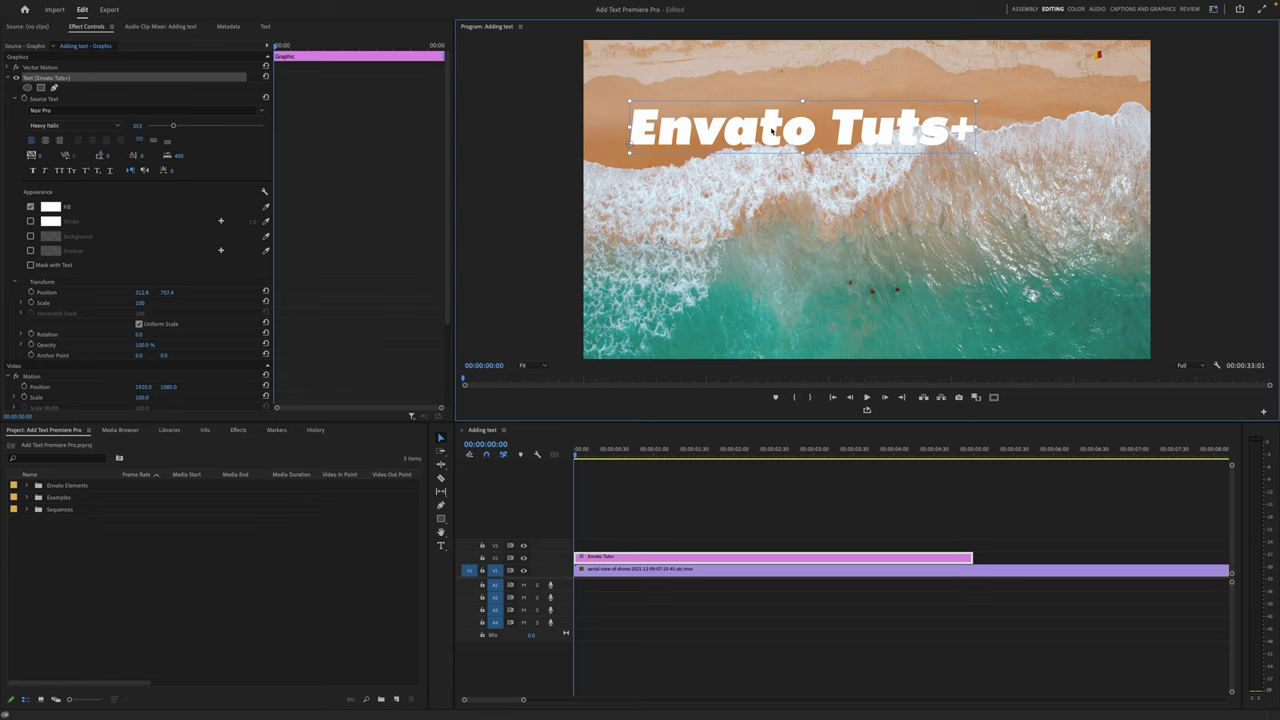
# Step: Fill the title text with the teal sea colour sampled from the drone footage
pyautogui.doubleClick(772, 130)
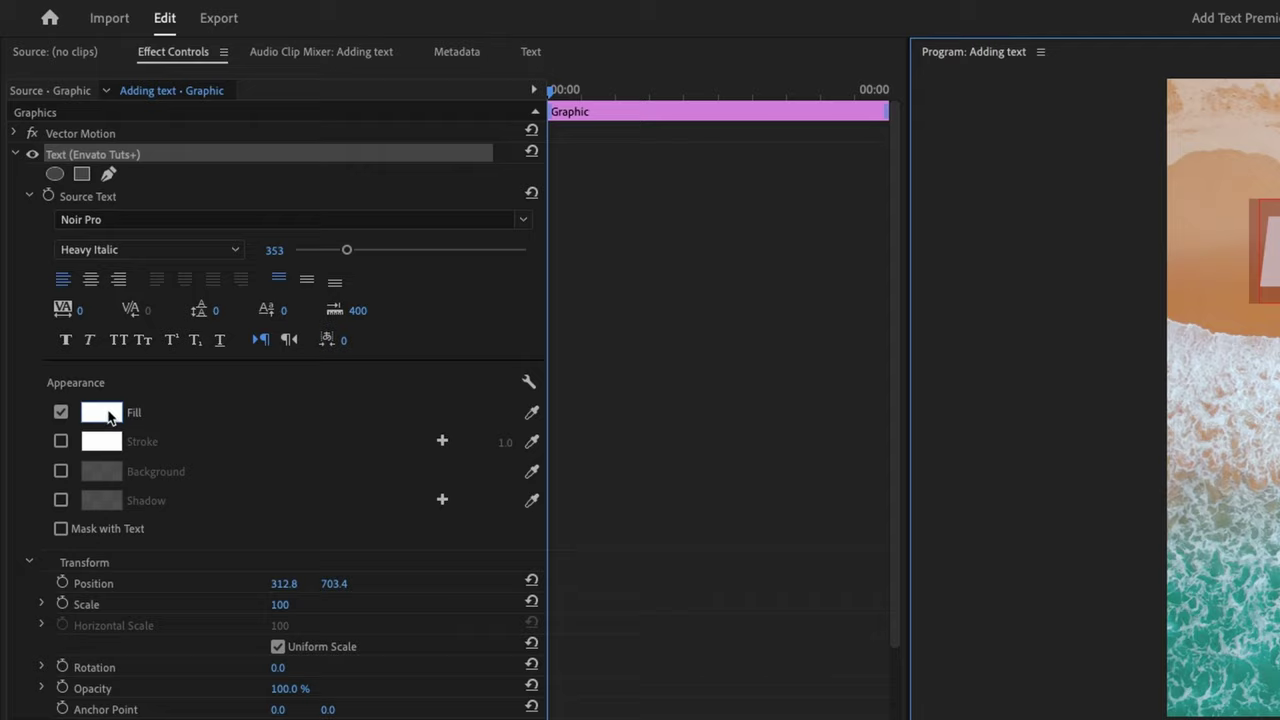
pyautogui.click(109, 413)
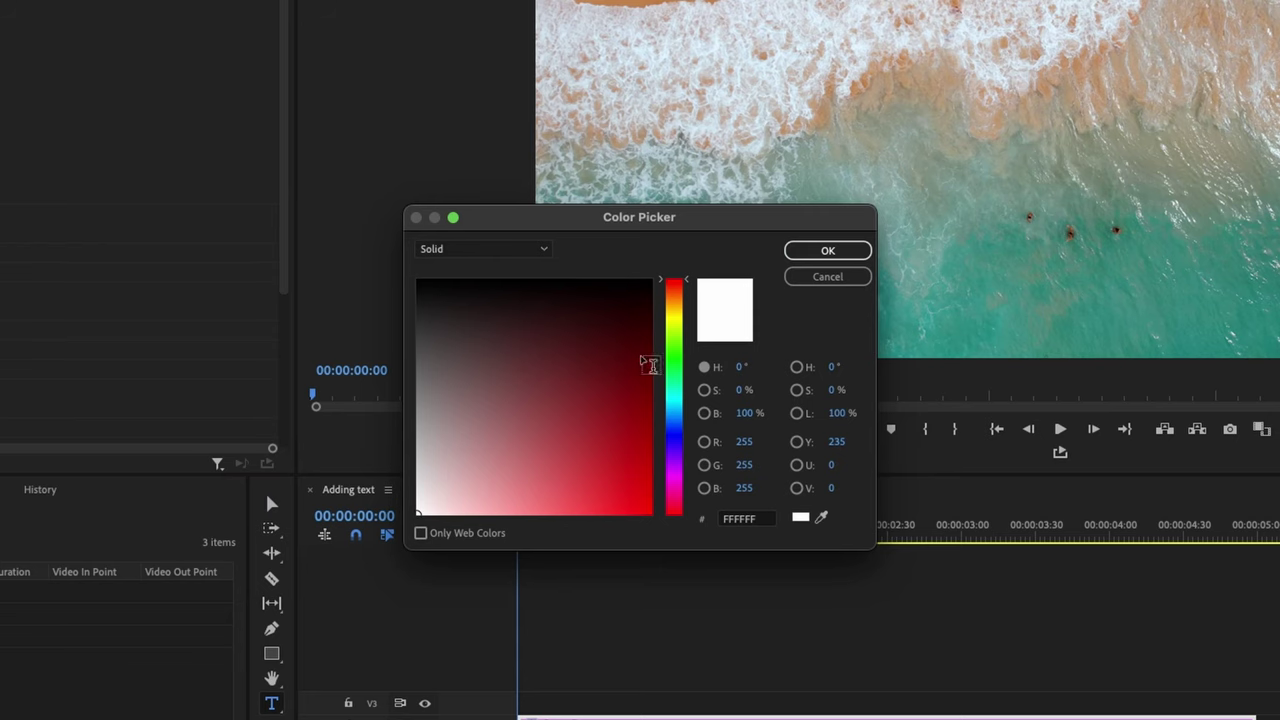
pyautogui.moveTo(679, 333)
pyautogui.mouseDown()
pyautogui.moveTo(691, 443)
pyautogui.moveTo(688, 355)
pyautogui.mouseUp()
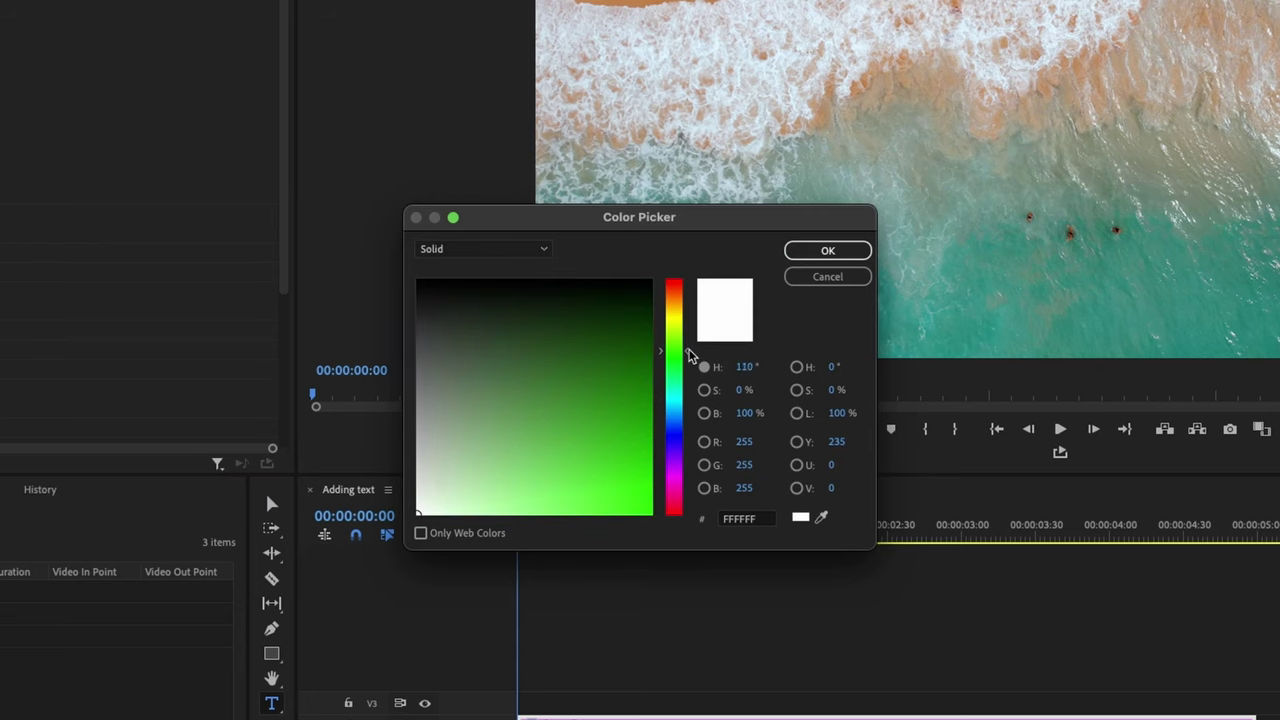
pyautogui.click(822, 520)
pyautogui.click(1120, 303)
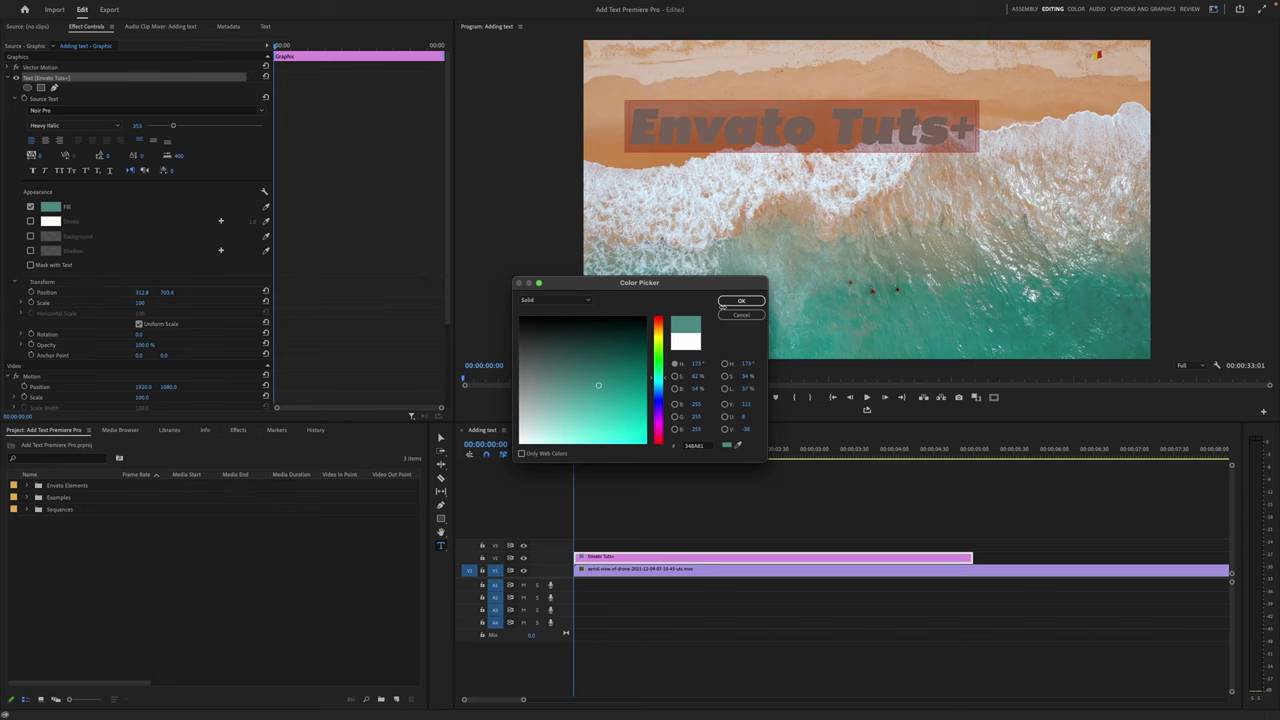
pyautogui.click(740, 301)
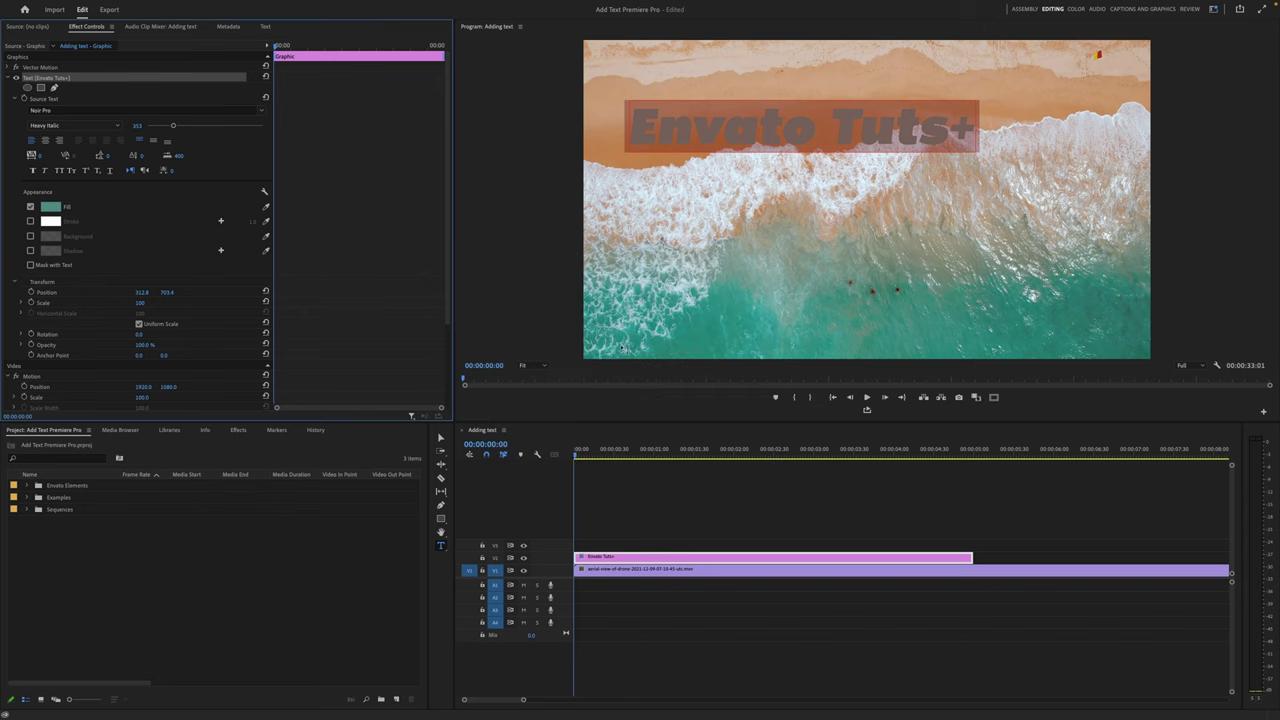
pyautogui.click(441, 438)
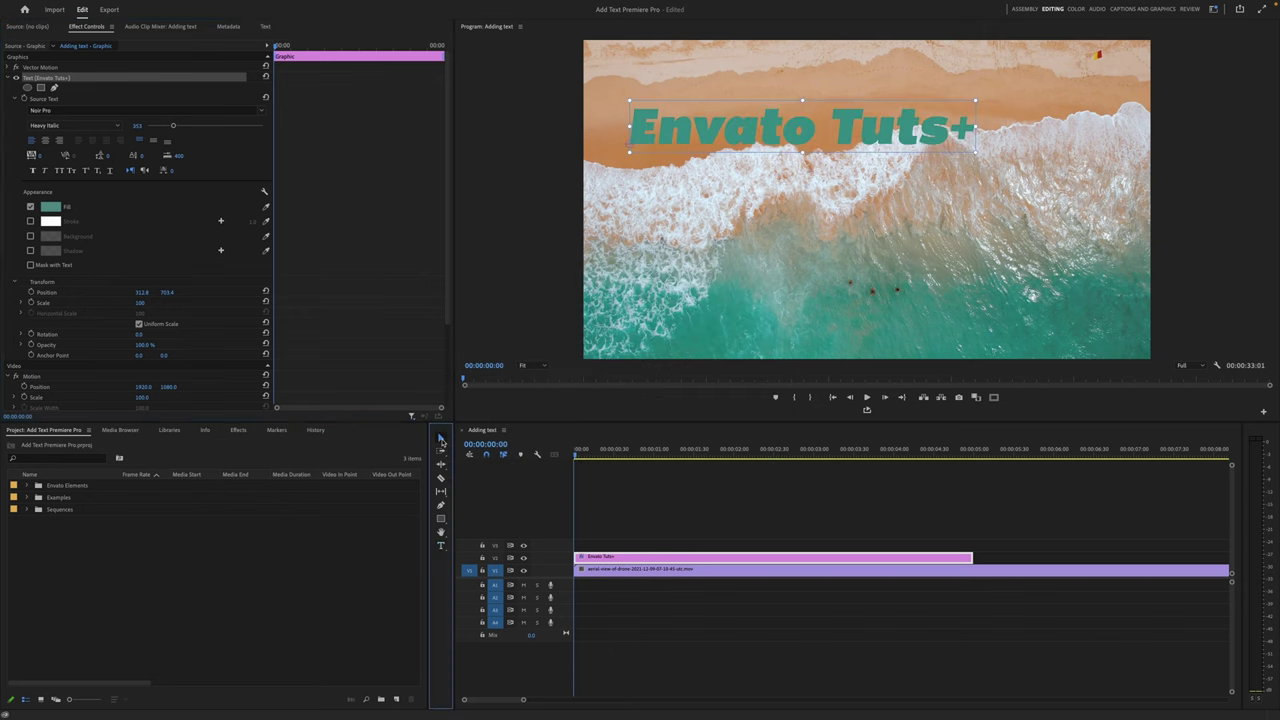
pyautogui.click(670, 485)
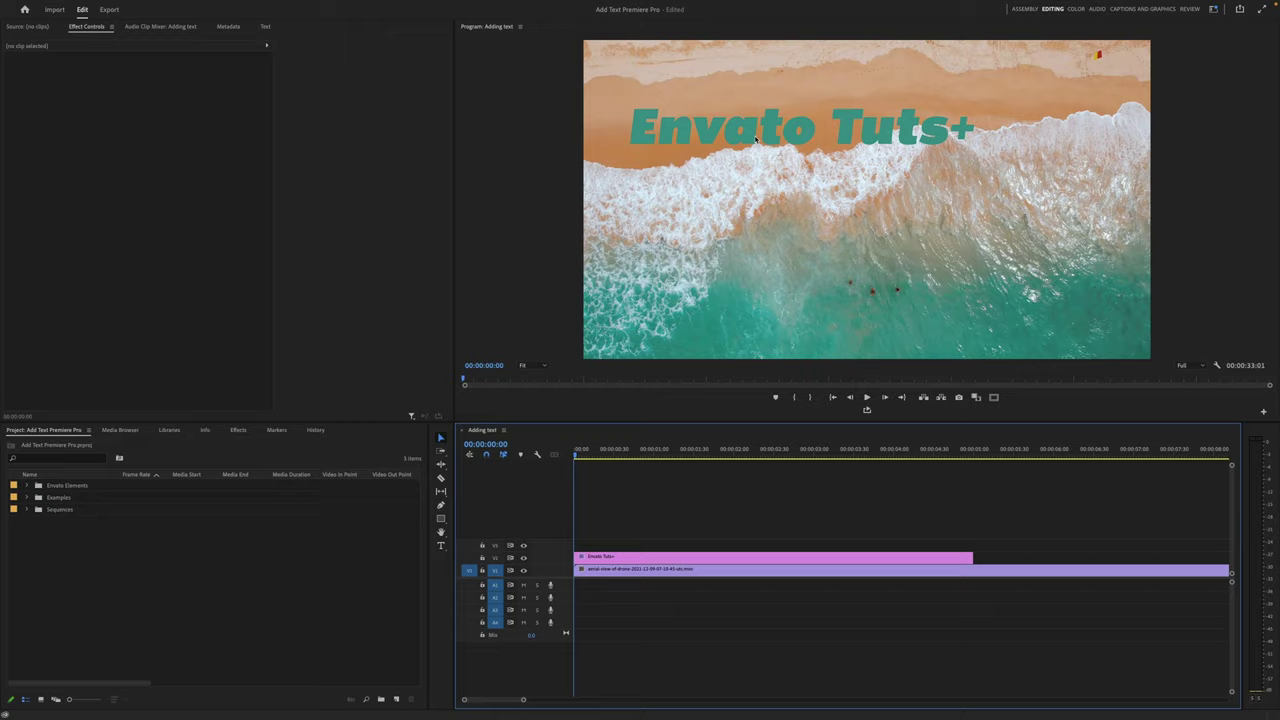
# Step: Add a white stroke of width 24 around the title, then preview the sequence
pyautogui.click(755, 141)
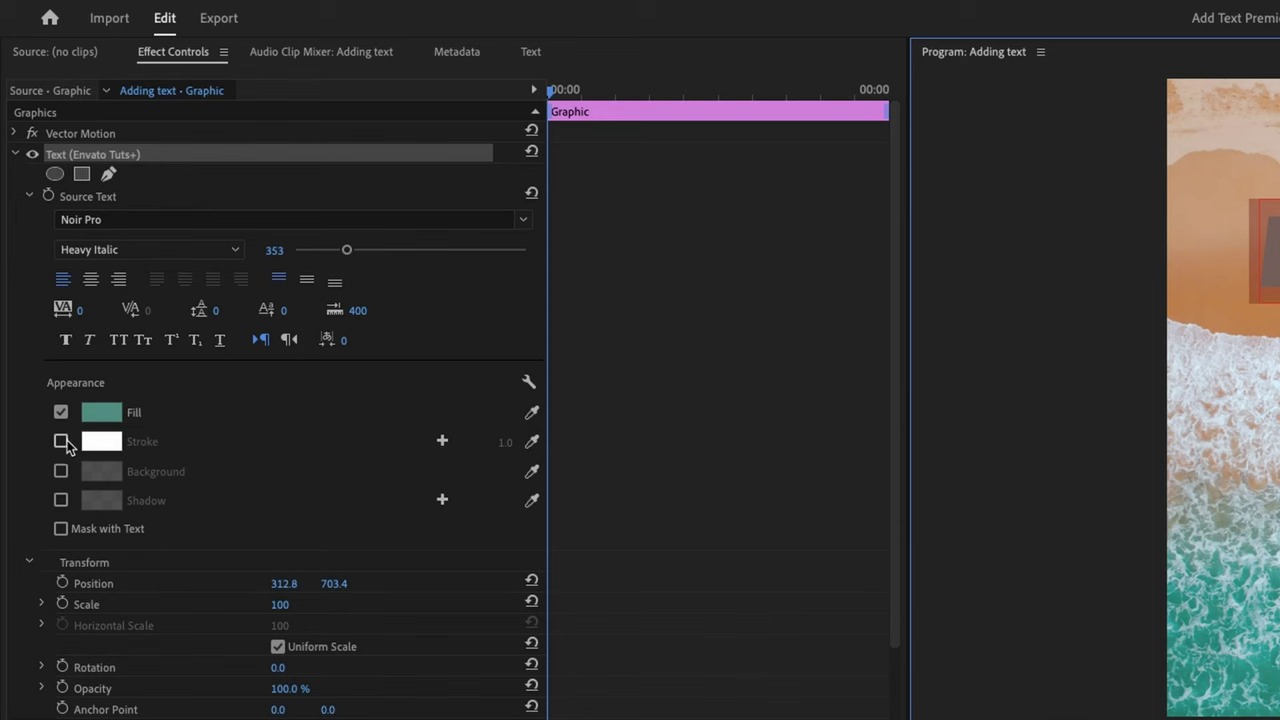
pyautogui.click(61, 442)
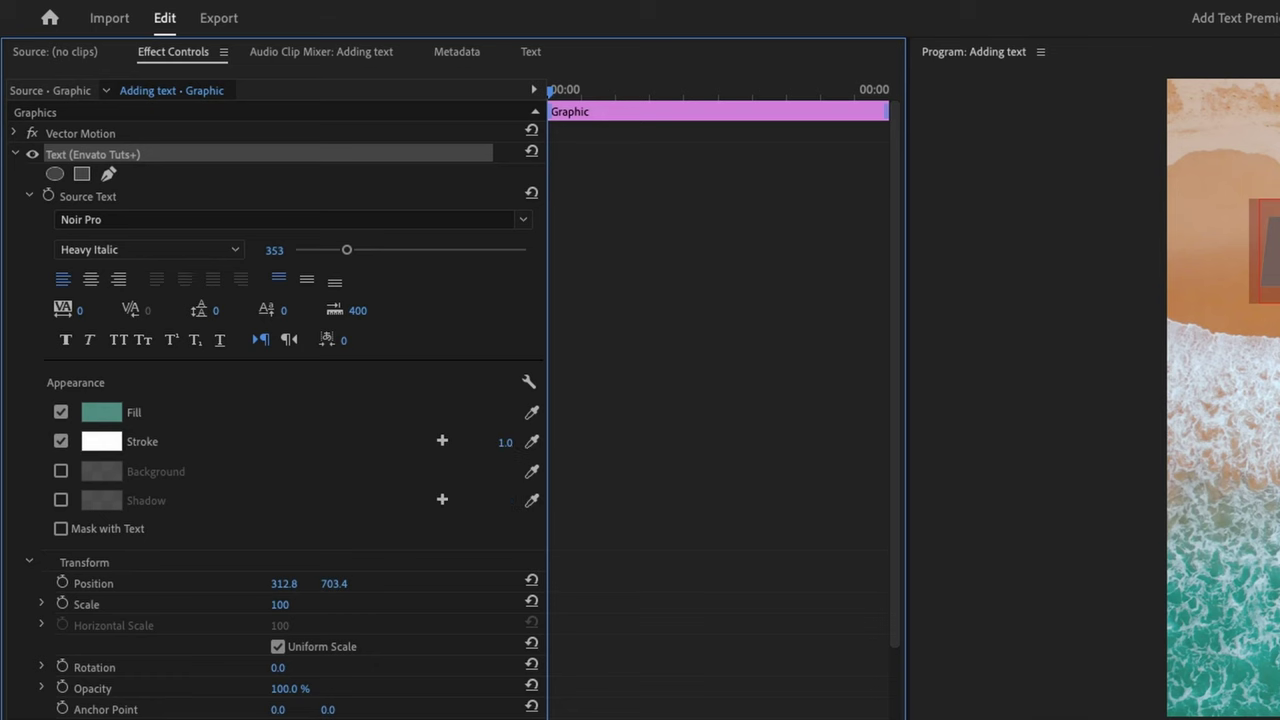
pyautogui.moveTo(505, 442); pyautogui.dragTo(540, 442)
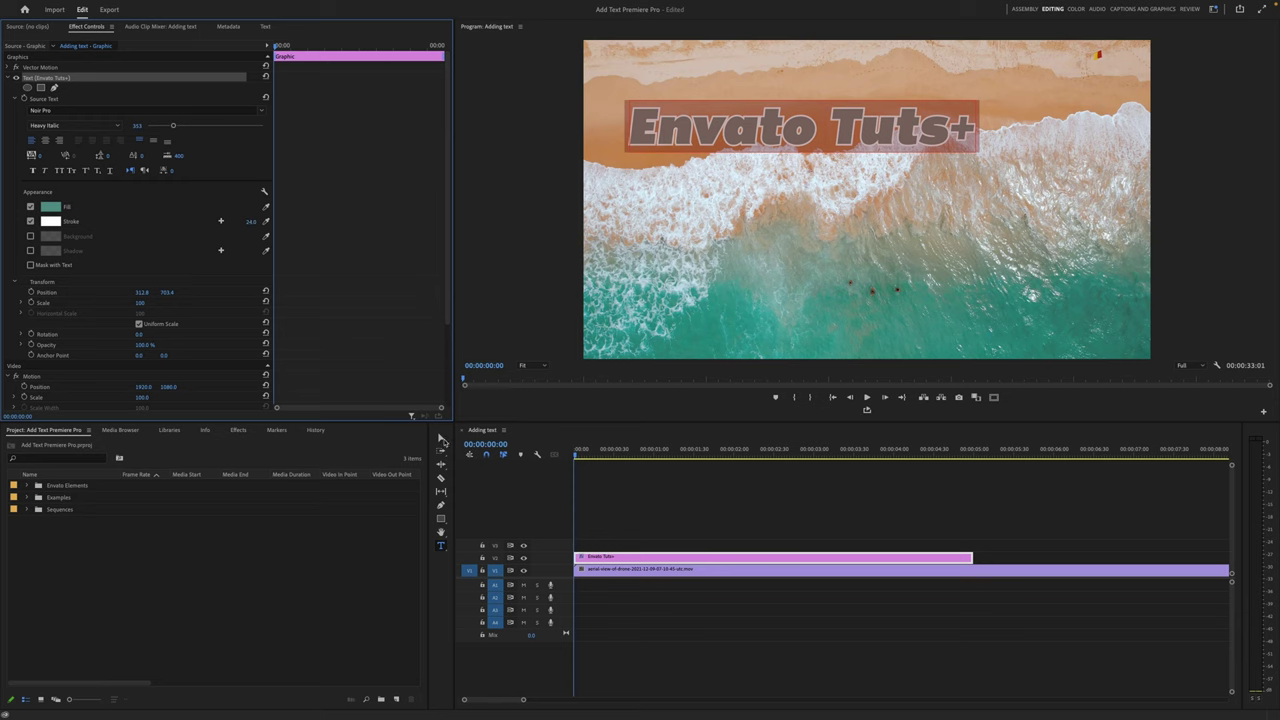
pyautogui.click(663, 481)
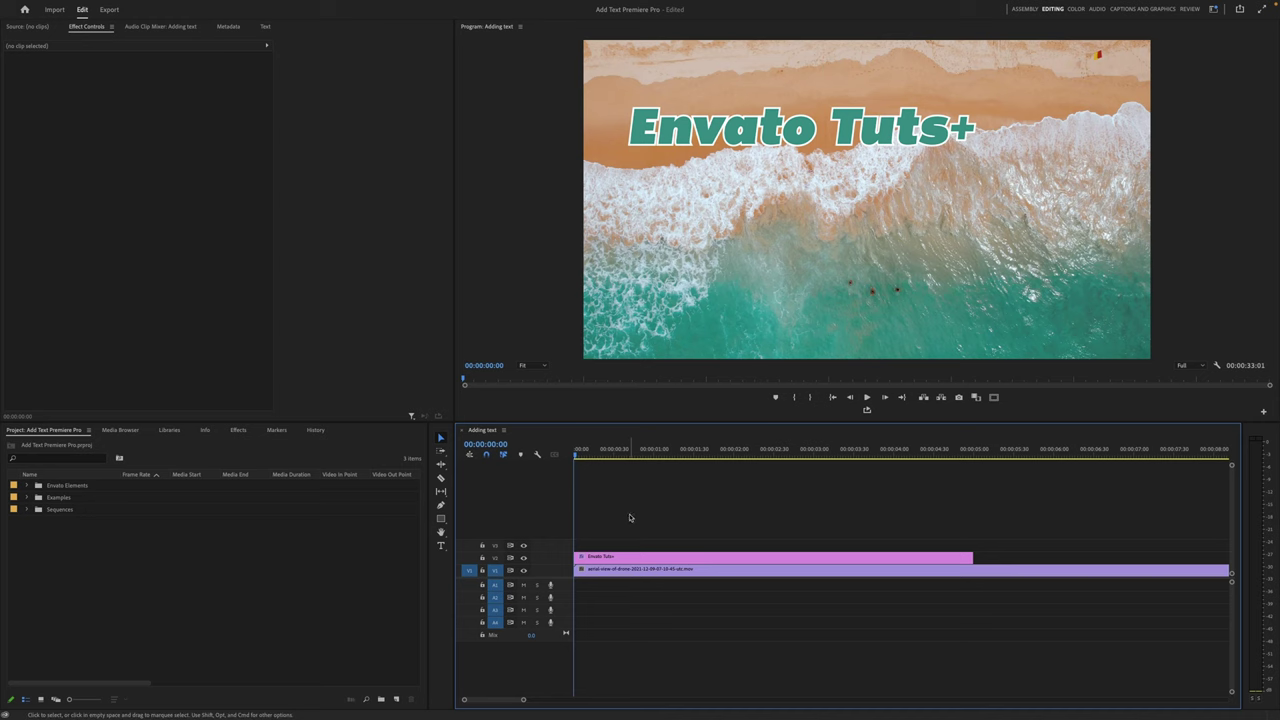
pyautogui.press('space')
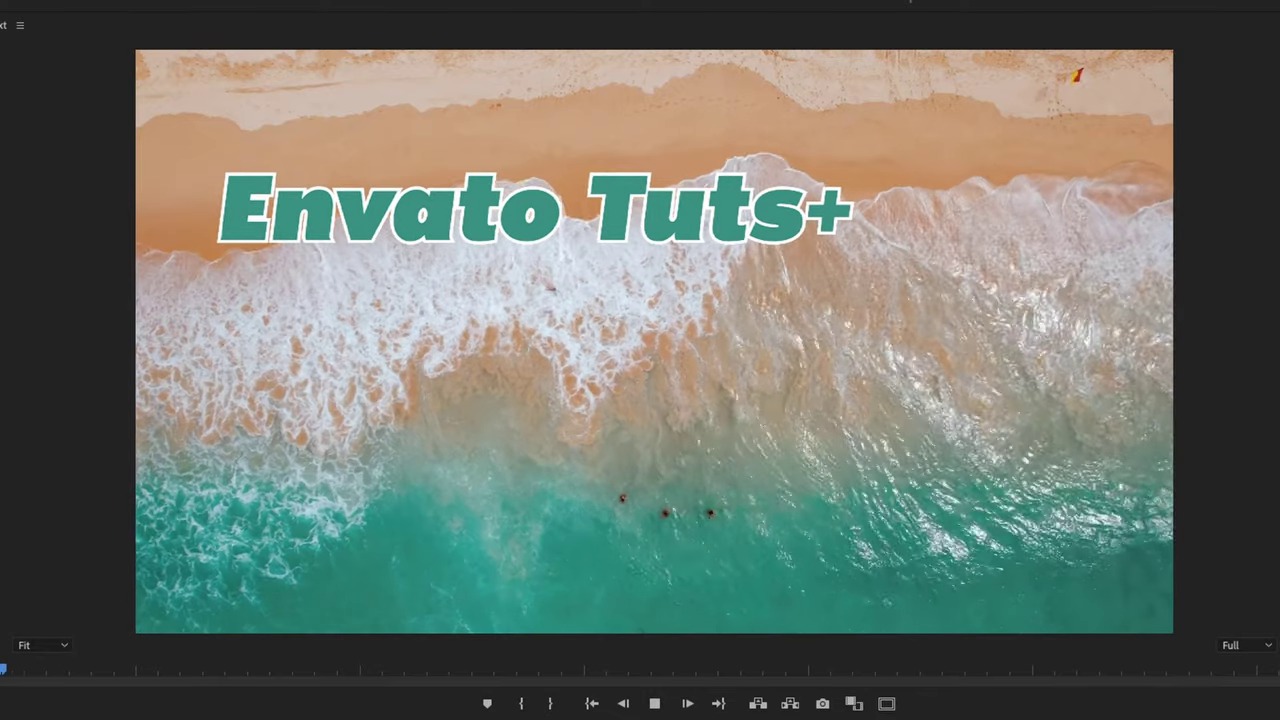
pyautogui.press('space')
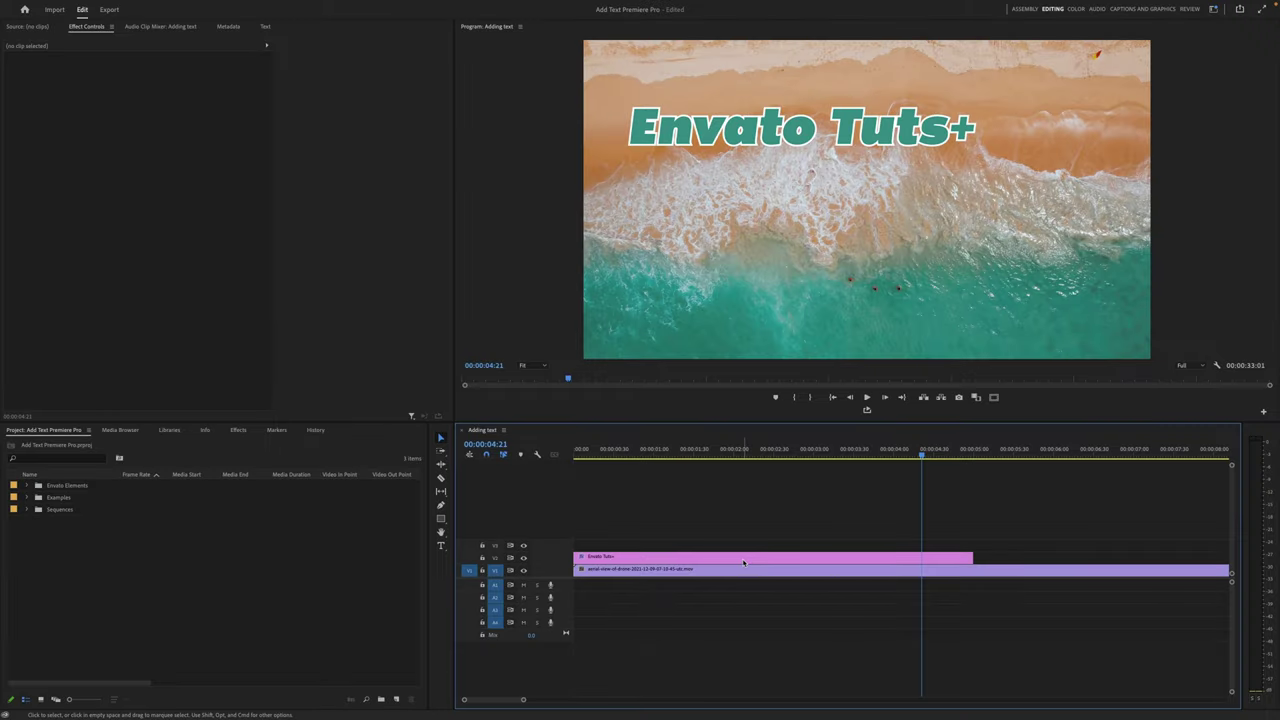
# Step: Keyframe the title's Scale at 100 at the clip start and 148 about one second in
pyautogui.click(743, 558)
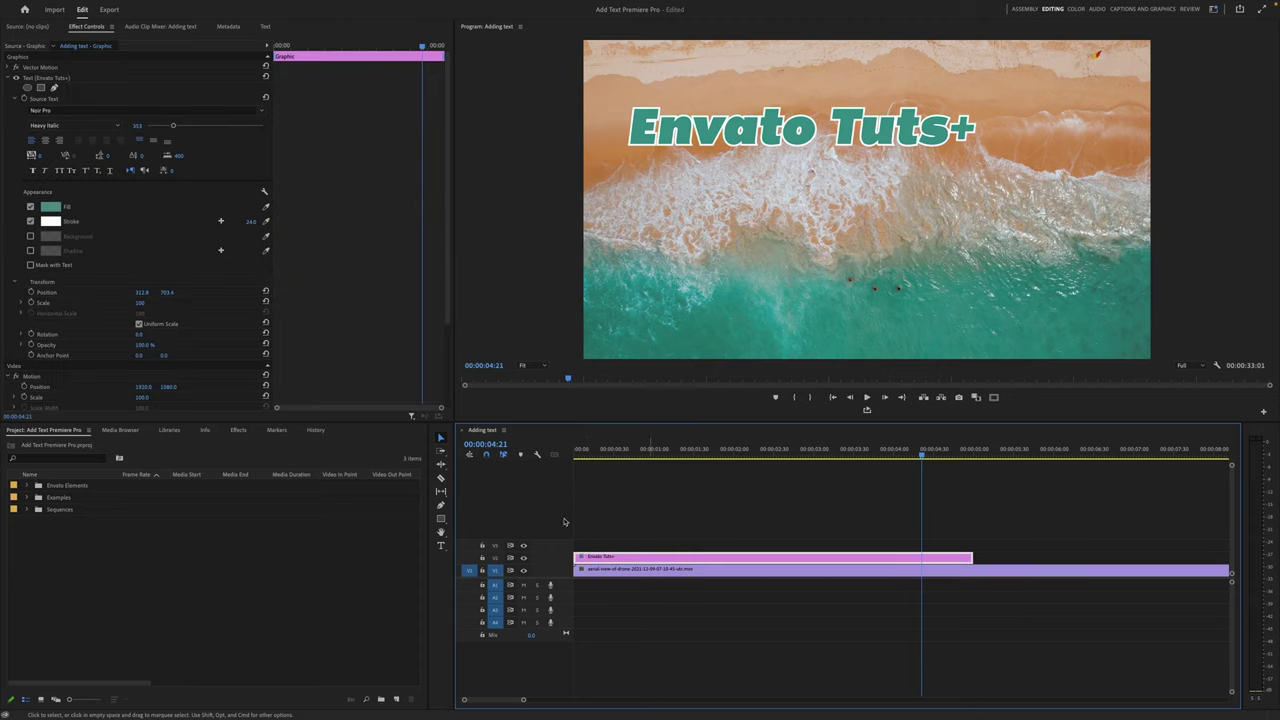
pyautogui.scroll(-1, 140, 329)
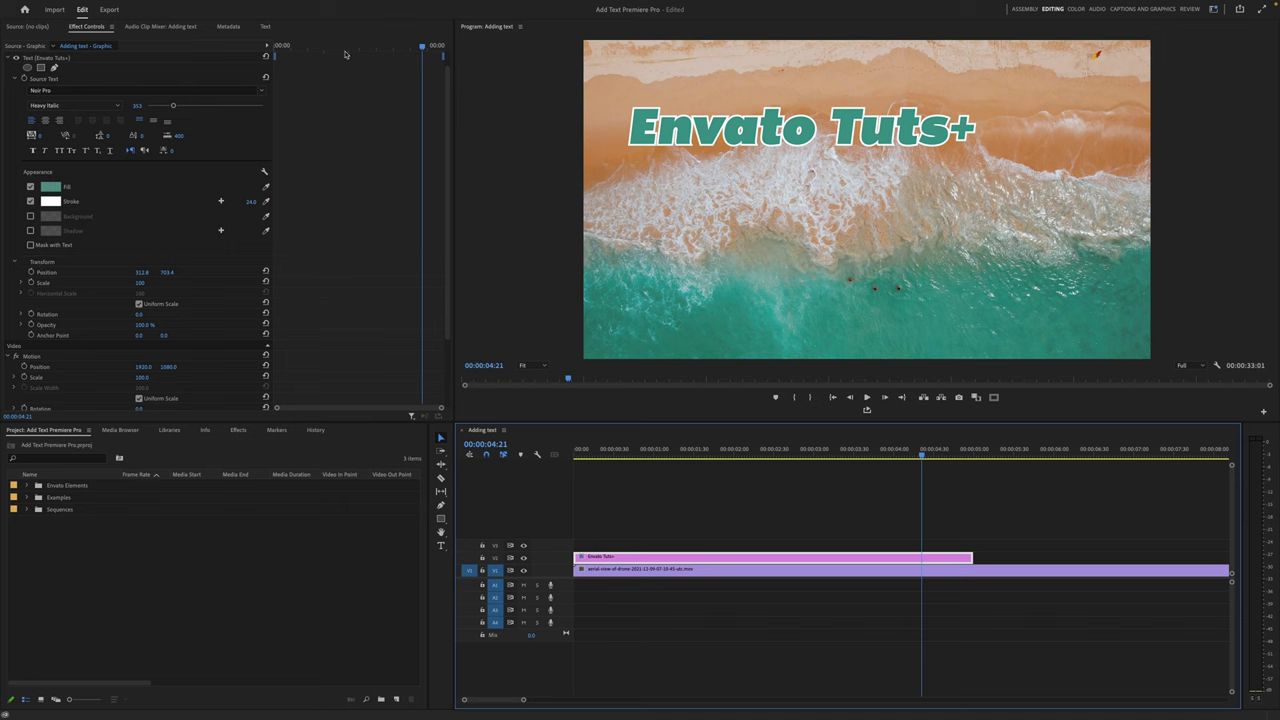
pyautogui.moveTo(349, 50); pyautogui.dragTo(262, 47)
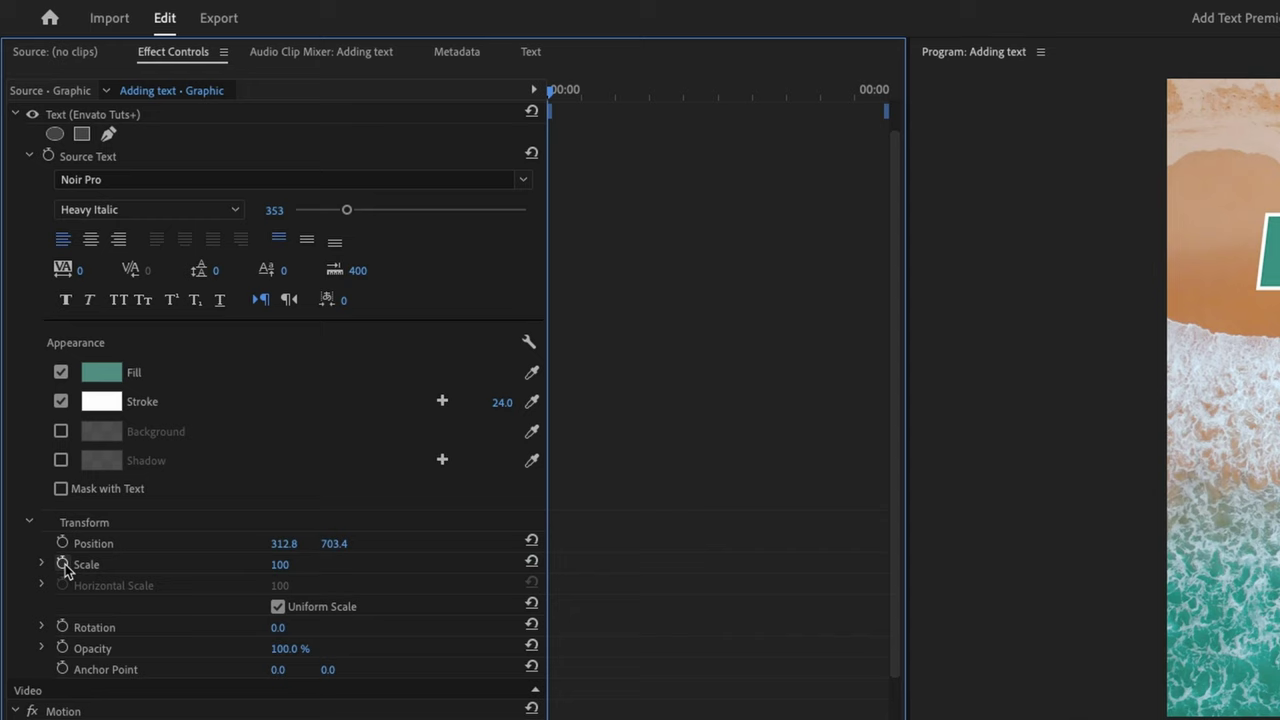
pyautogui.click(63, 564)
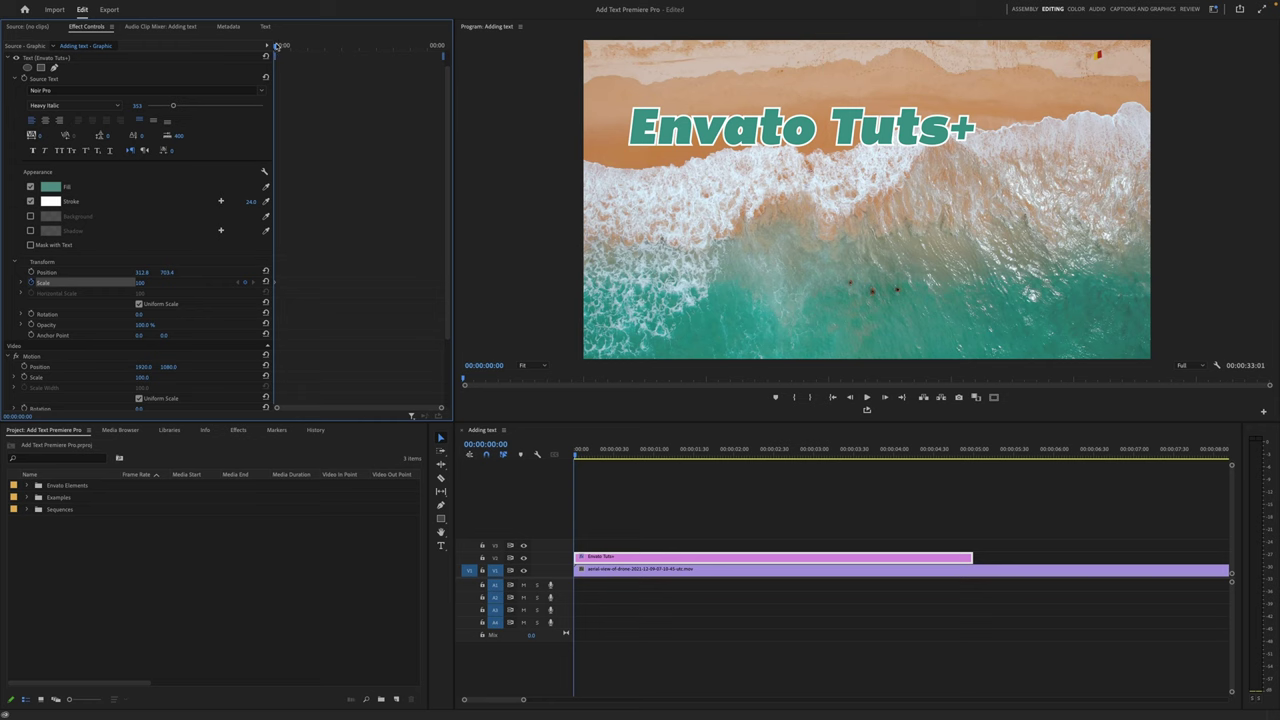
pyautogui.moveTo(550, 90); pyautogui.dragTo(566, 92)
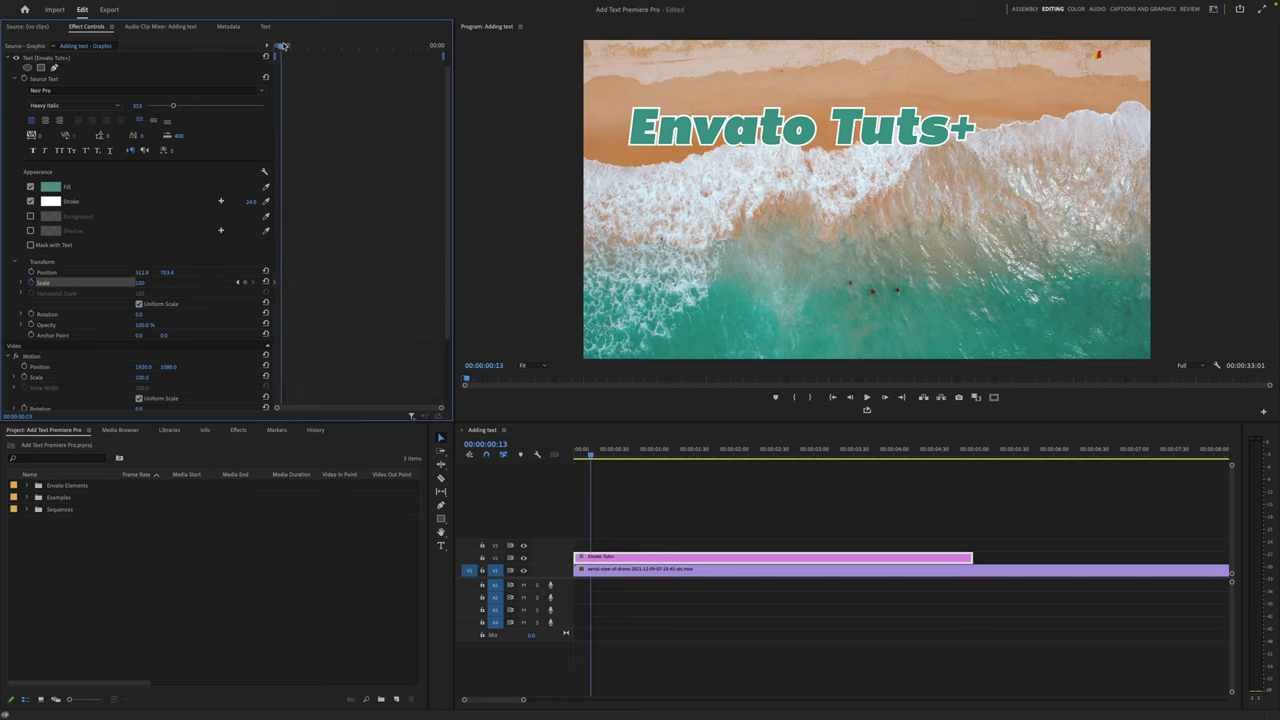
pyautogui.moveTo(283, 46); pyautogui.dragTo(307, 46)
pyautogui.moveTo(140, 282); pyautogui.dragTo(165, 282)
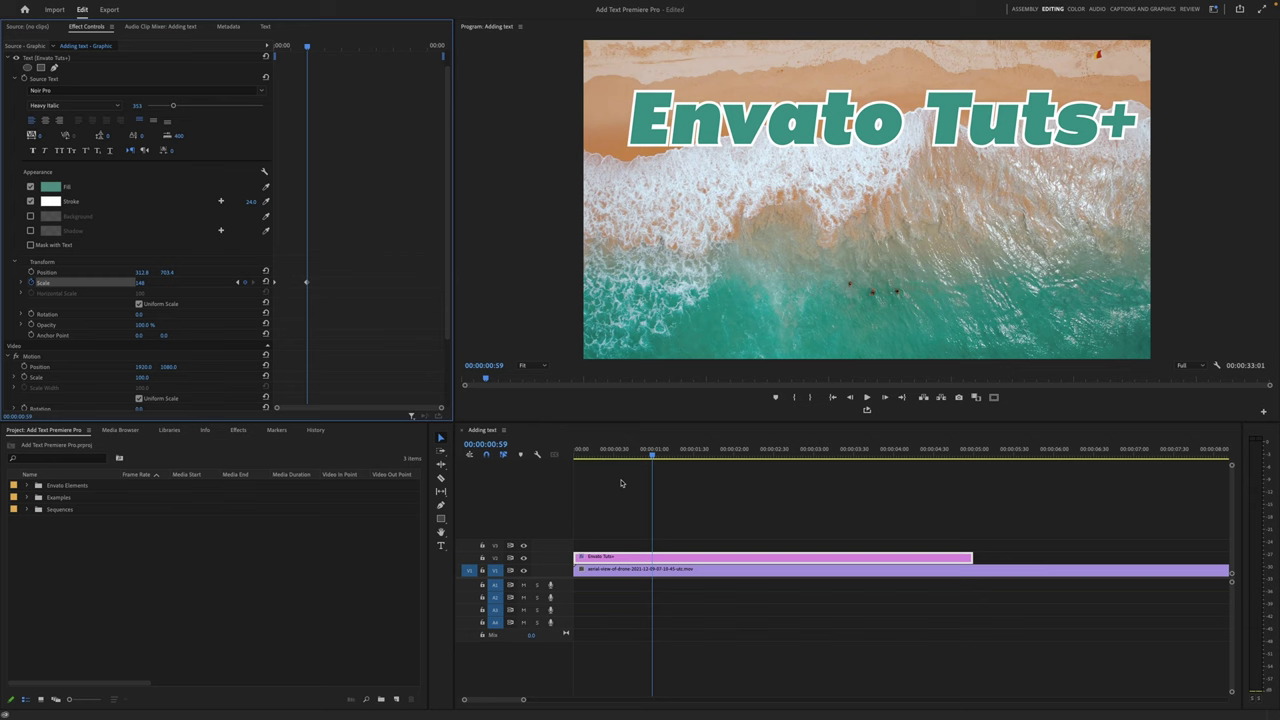
# Step: Play the scaling animation from the start, then switch to the Captions and Graphics workspace
pyautogui.click(268, 46)
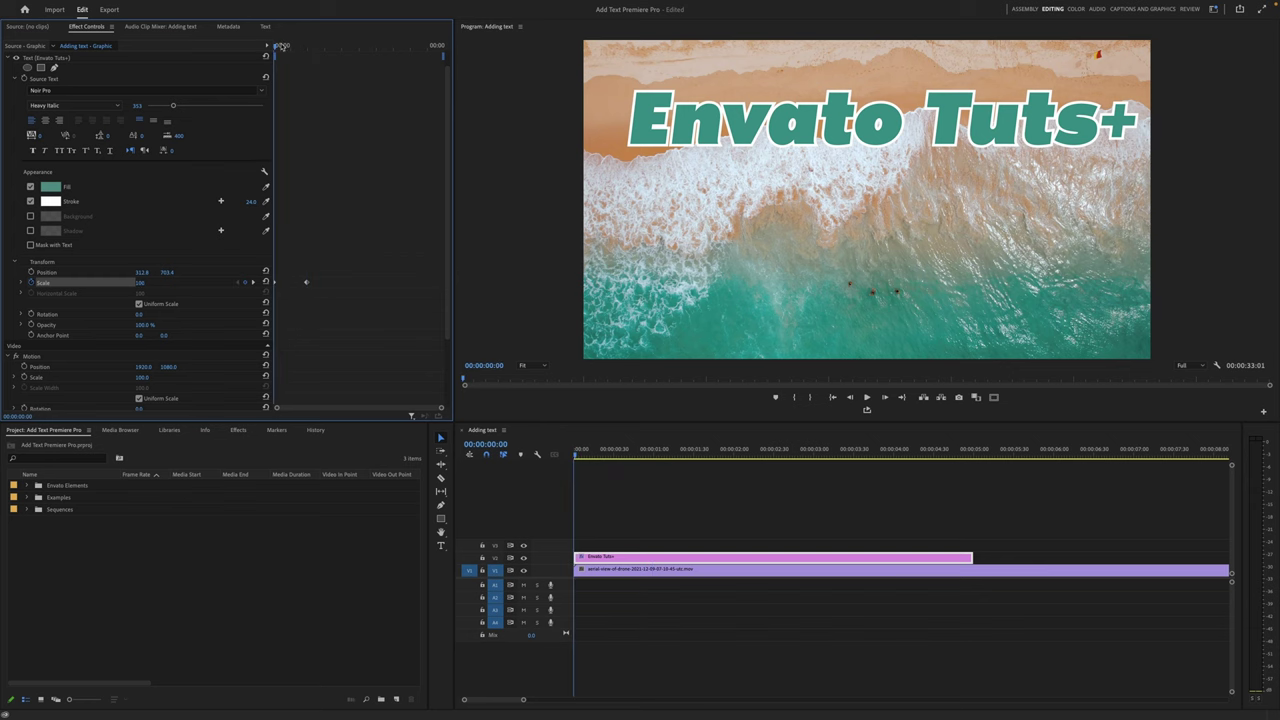
pyautogui.click(600, 450)
pyautogui.moveTo(587, 451); pyautogui.dragTo(566, 453)
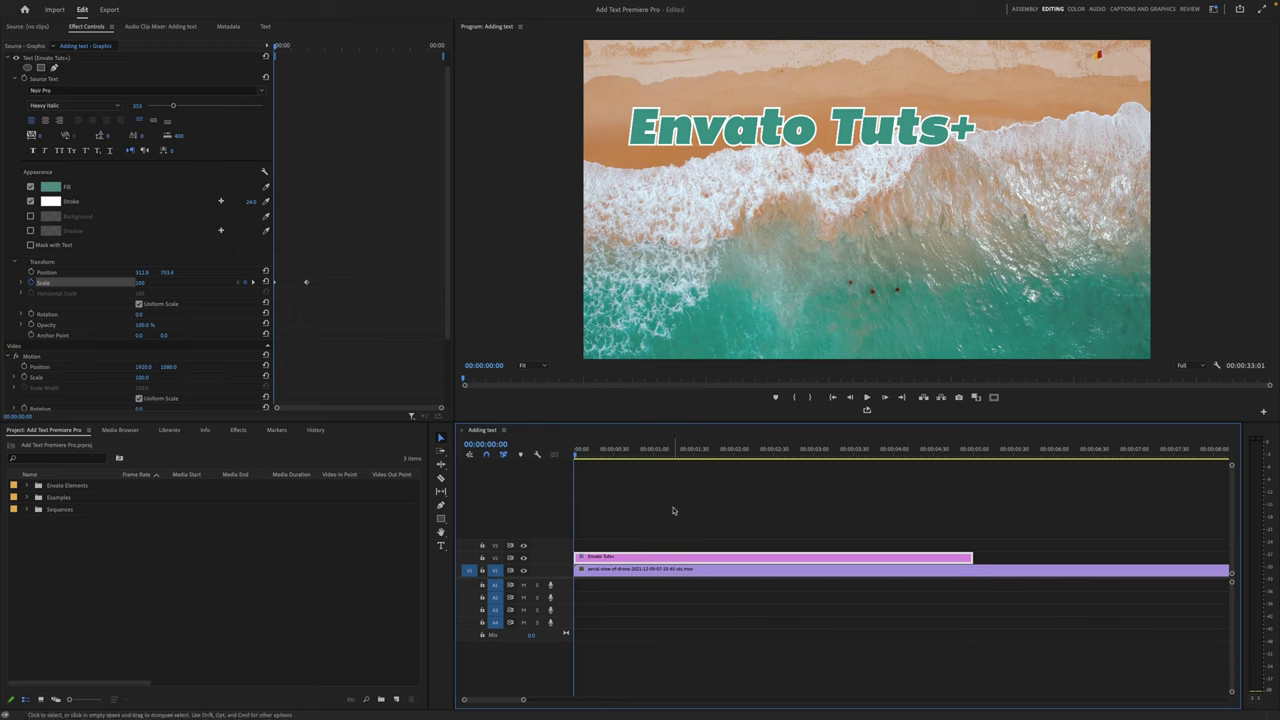
pyautogui.press('space')
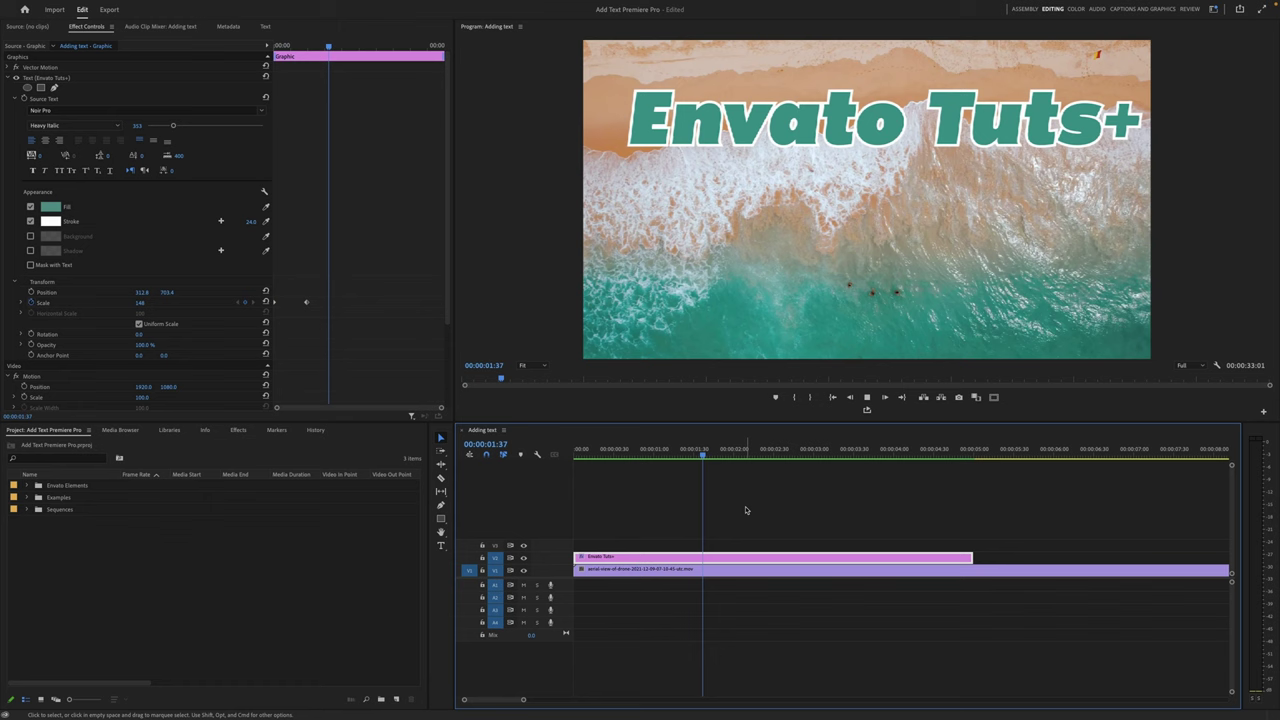
pyautogui.press('space')
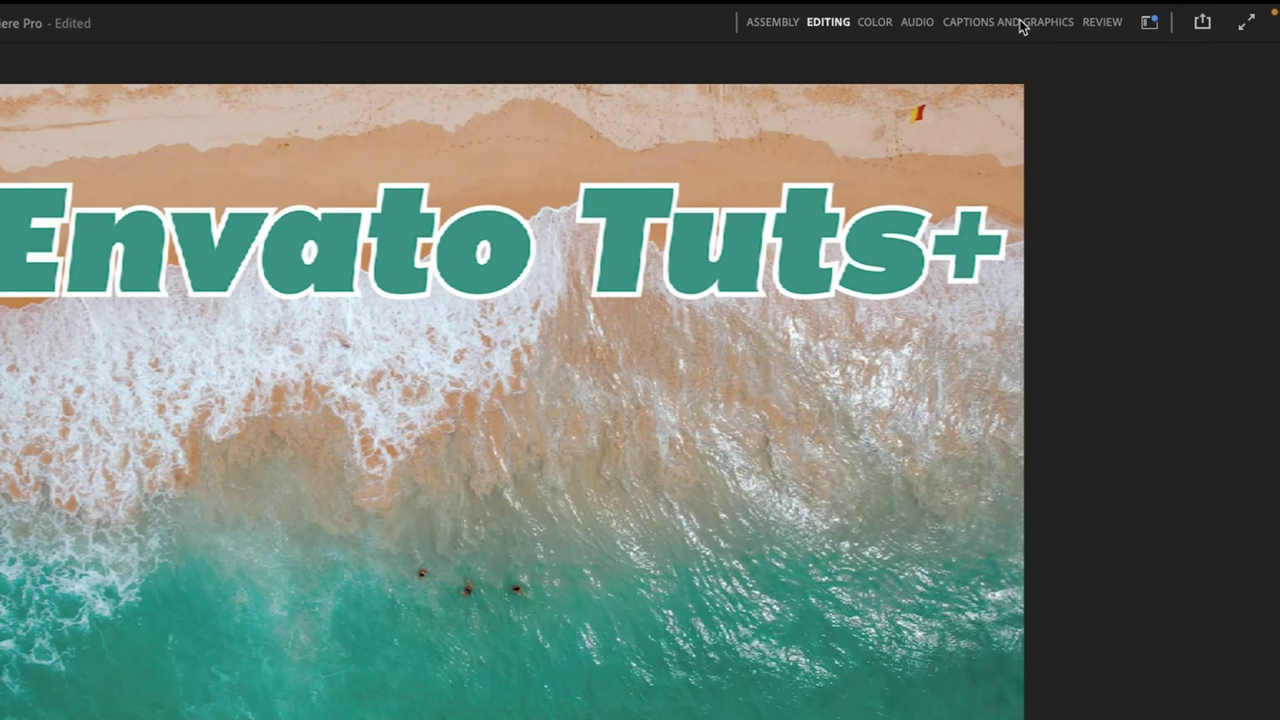
pyautogui.click(1020, 22)
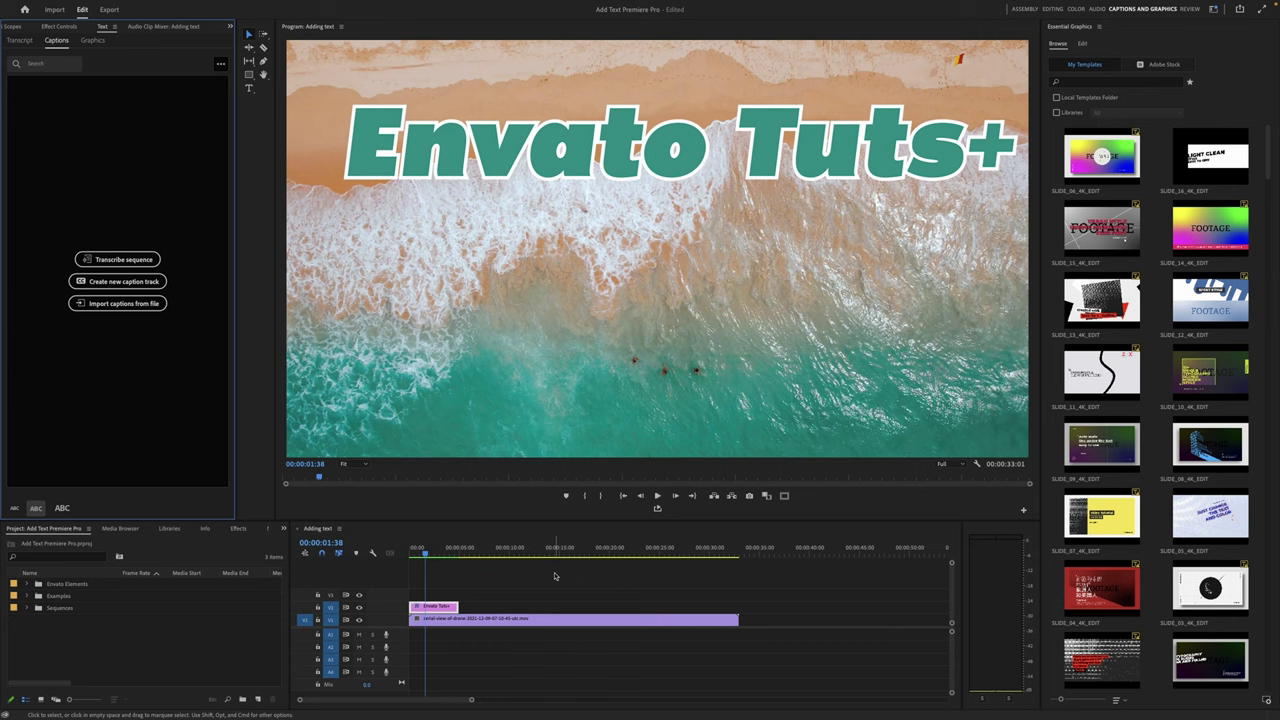
# Step: Delete the beach clip and old title, then create a new 'Envato Tuts+' text graphic
pyautogui.moveTo(494, 590); pyautogui.dragTo(432, 620)
pyautogui.press('Delete')
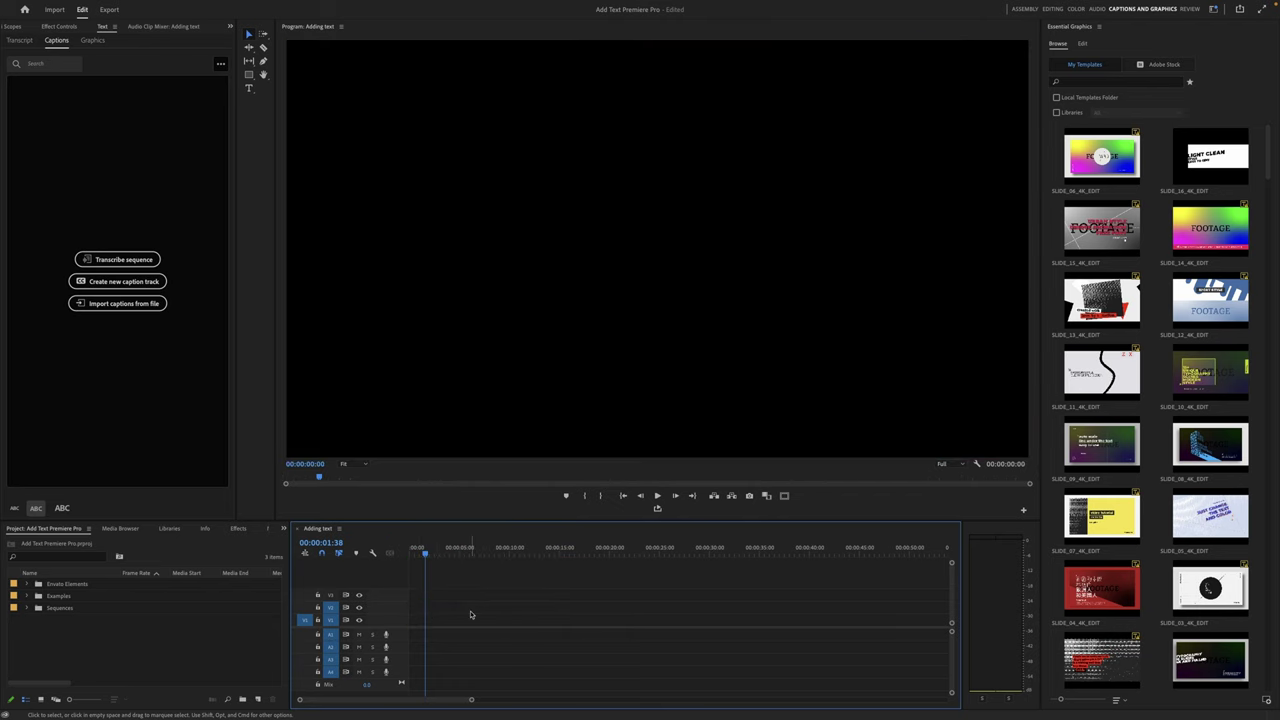
pyautogui.press('t')
pyautogui.click(549, 254)
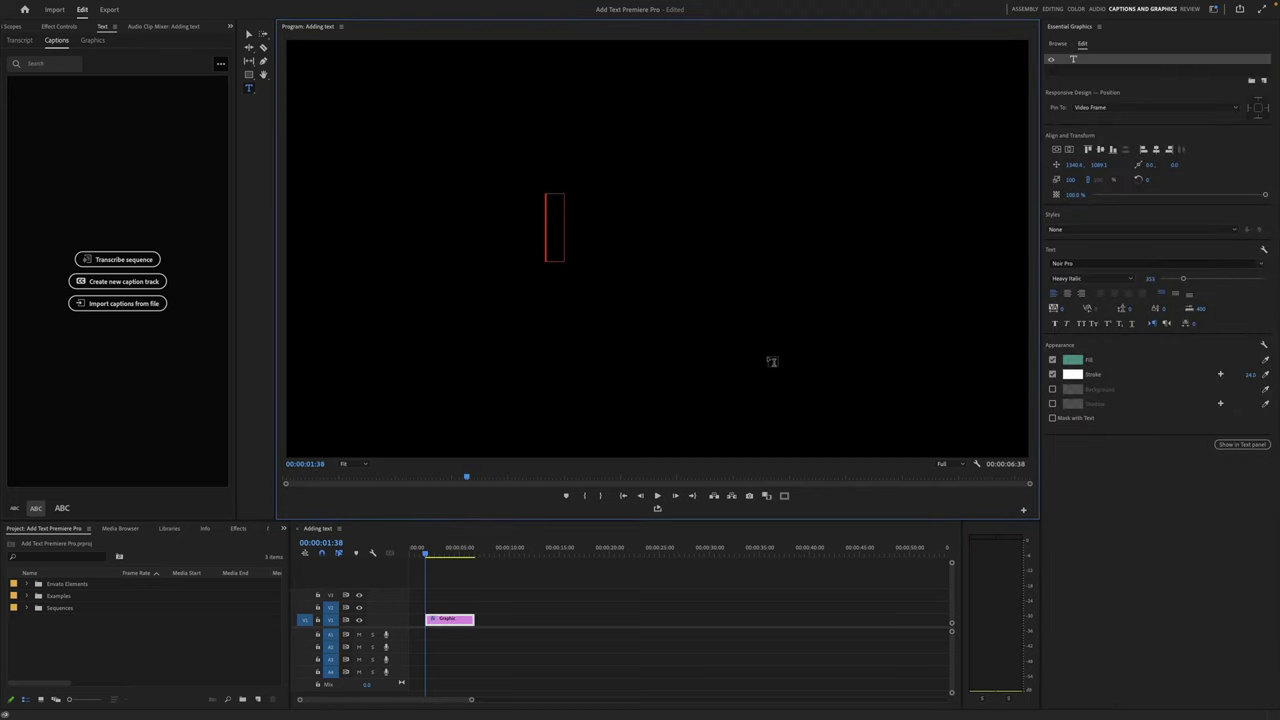
pyautogui.write('Enva')
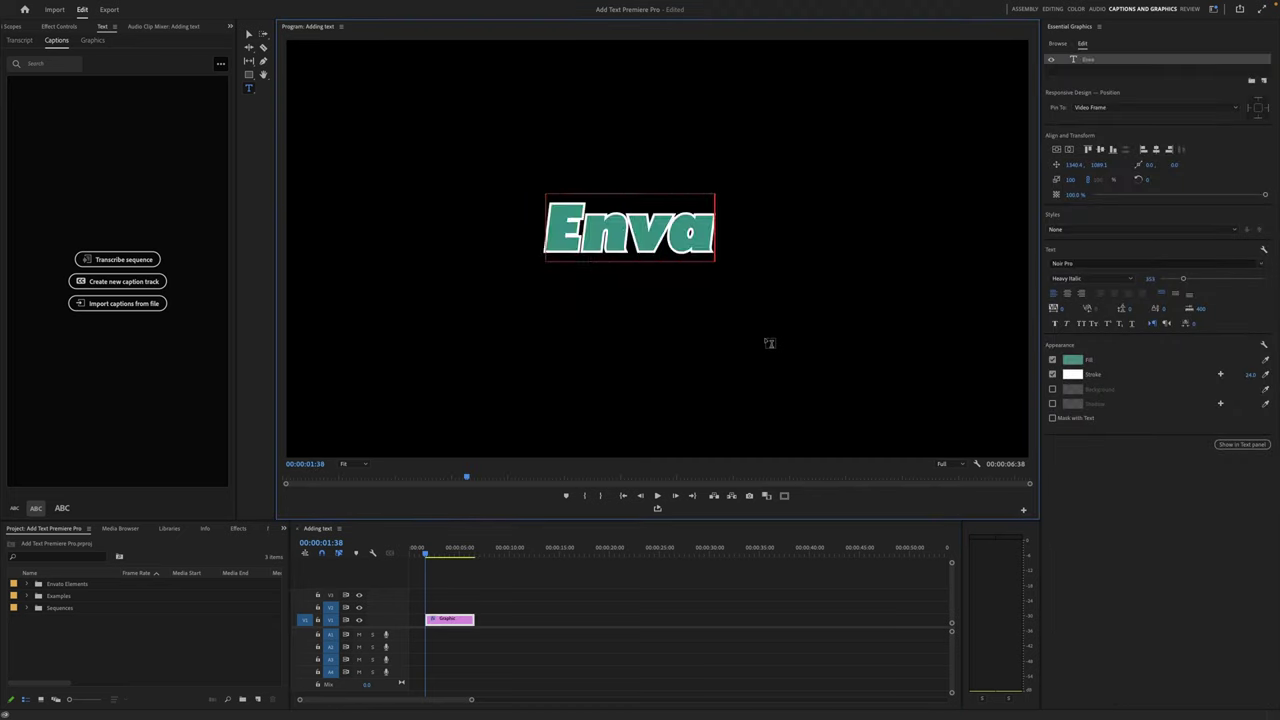
pyautogui.write('to Tuts+')
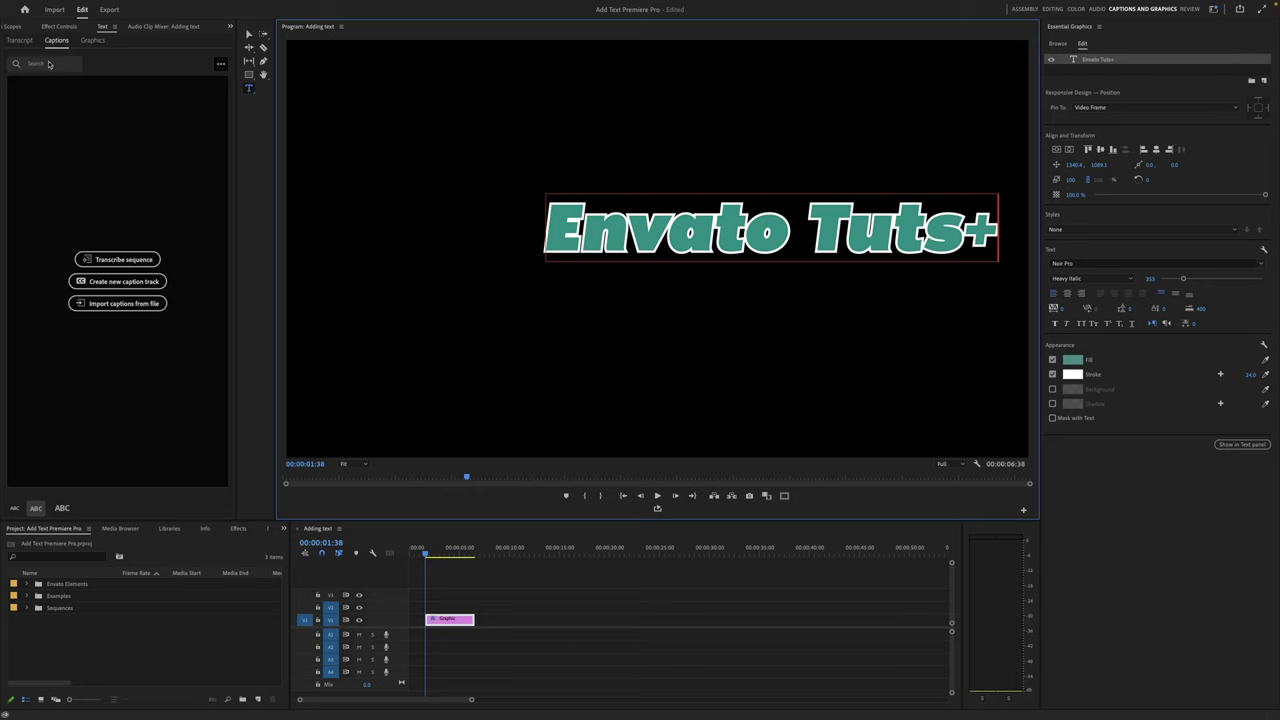
pyautogui.click(57, 28)
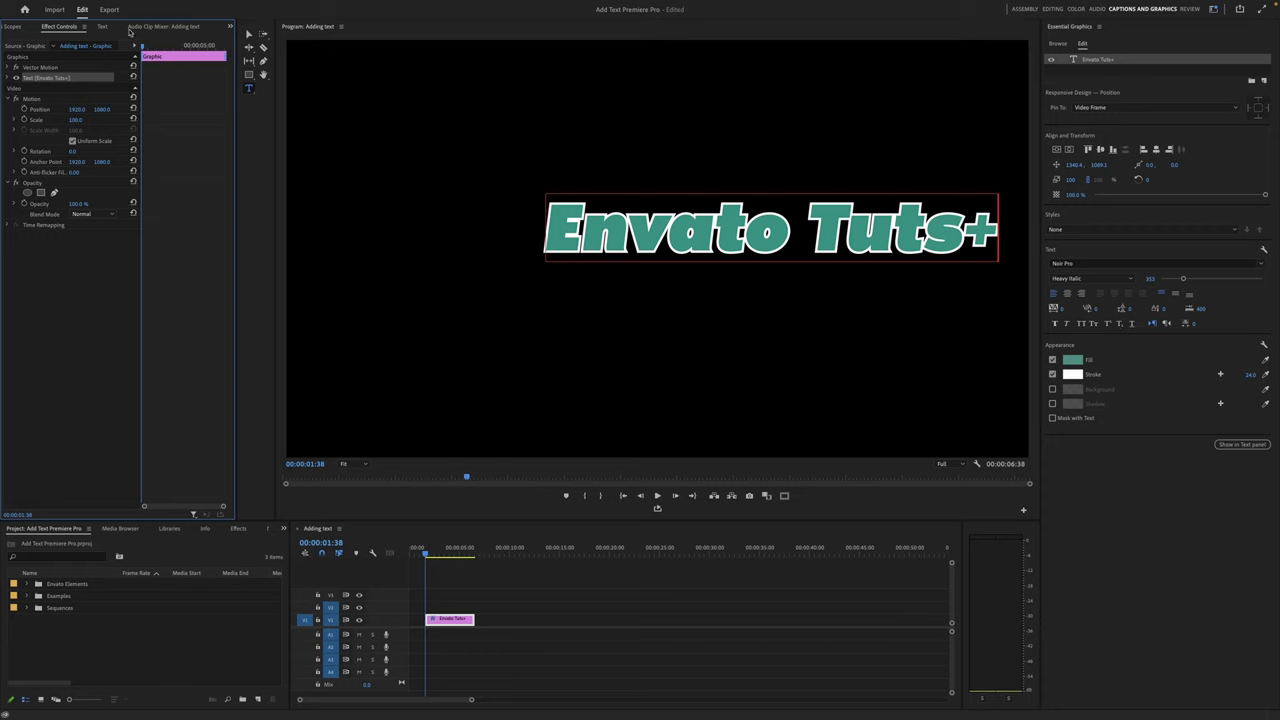
# Step: Browse the My Templates motion graphics templates in the Essential Graphics panel
pyautogui.click(103, 27)
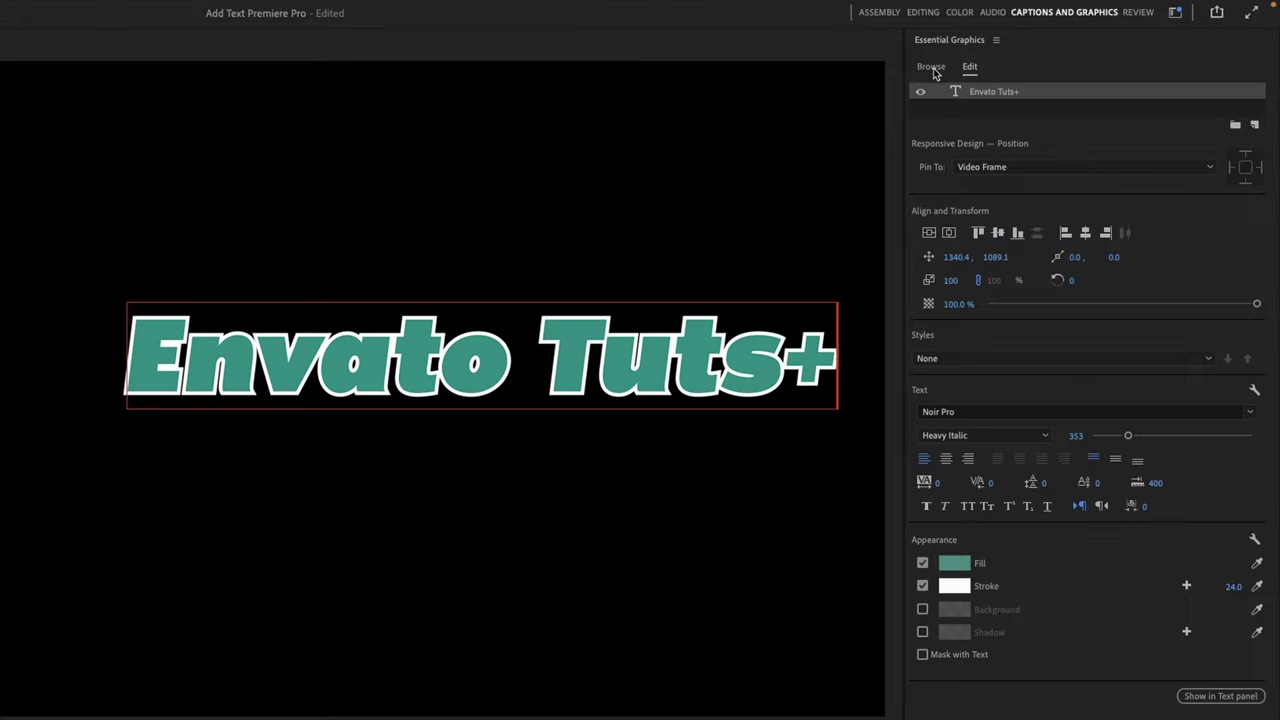
pyautogui.click(931, 67)
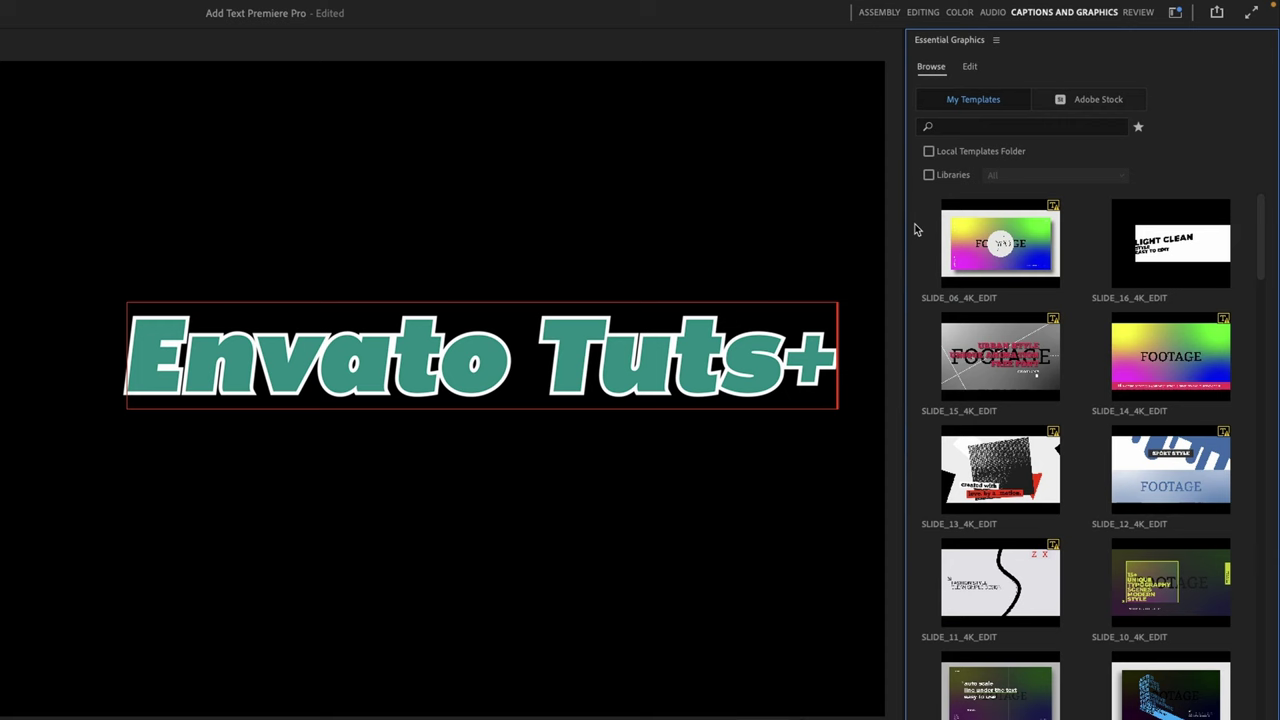
pyautogui.moveTo(927, 232)
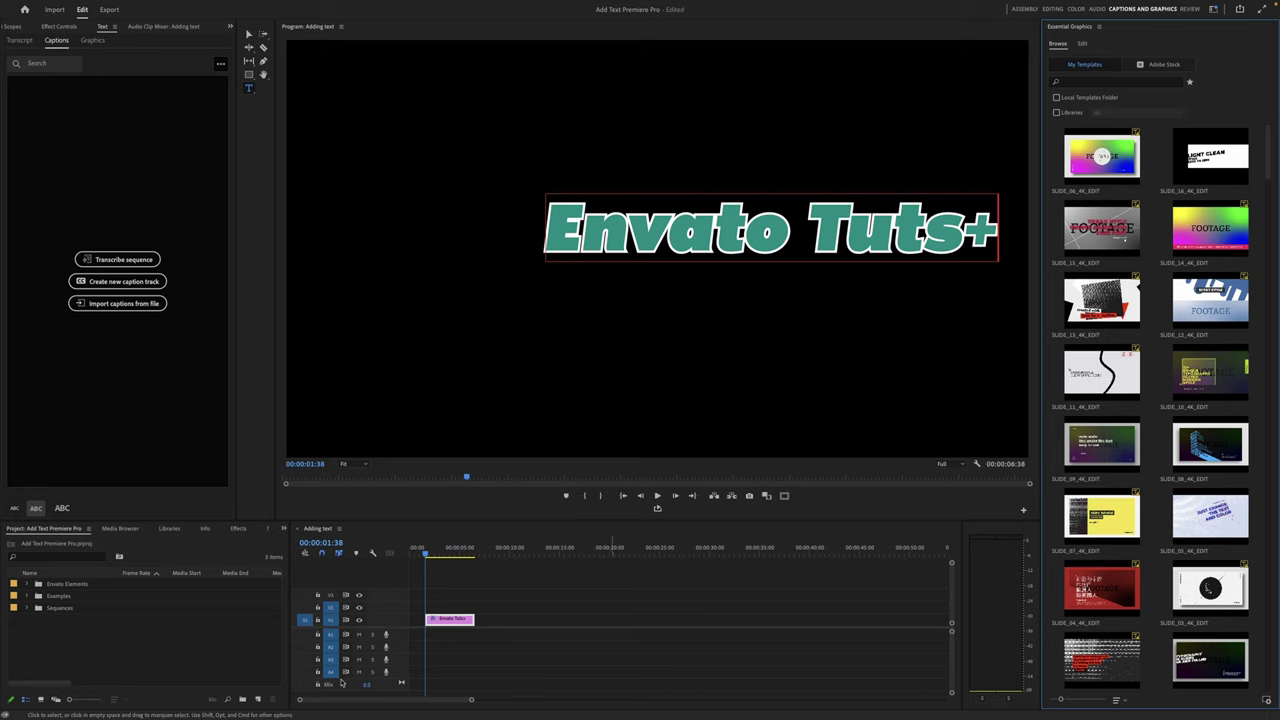
# Step: Replace the Envato Tuts+ title with the SLIDE_06_4K_EDIT template, preview it, and select it
pyautogui.click(461, 620)
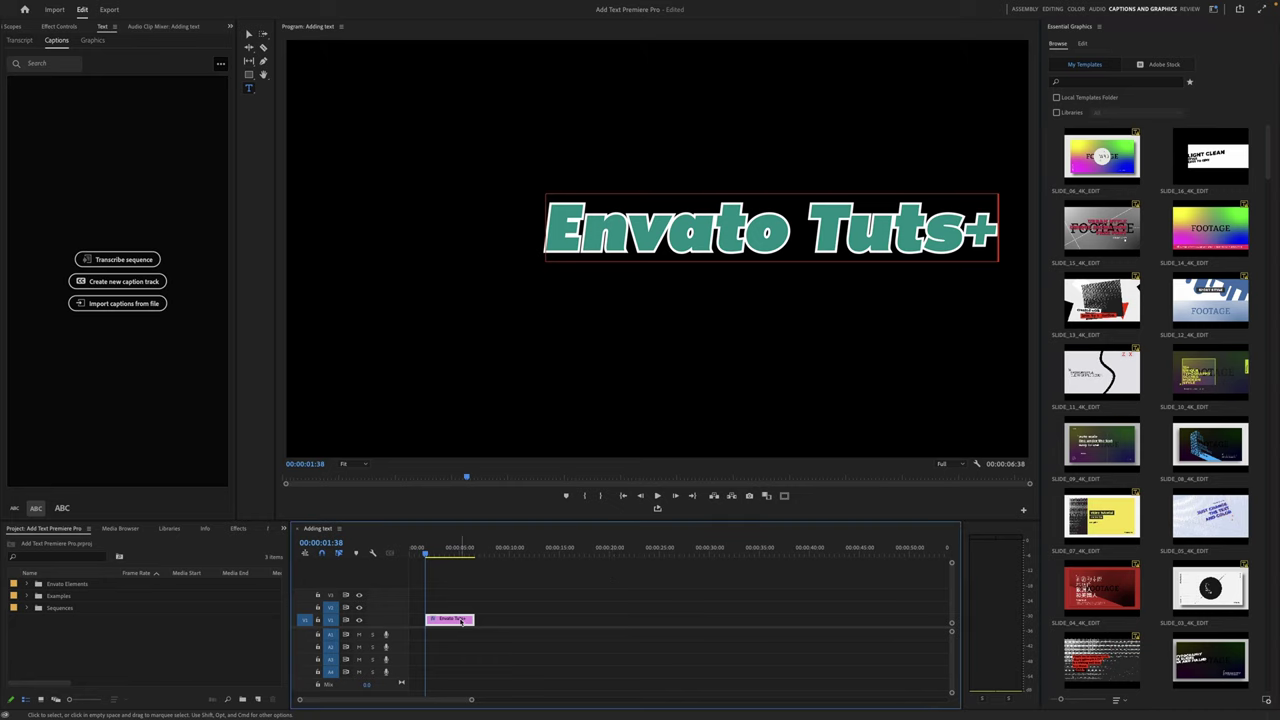
pyautogui.press('Delete')
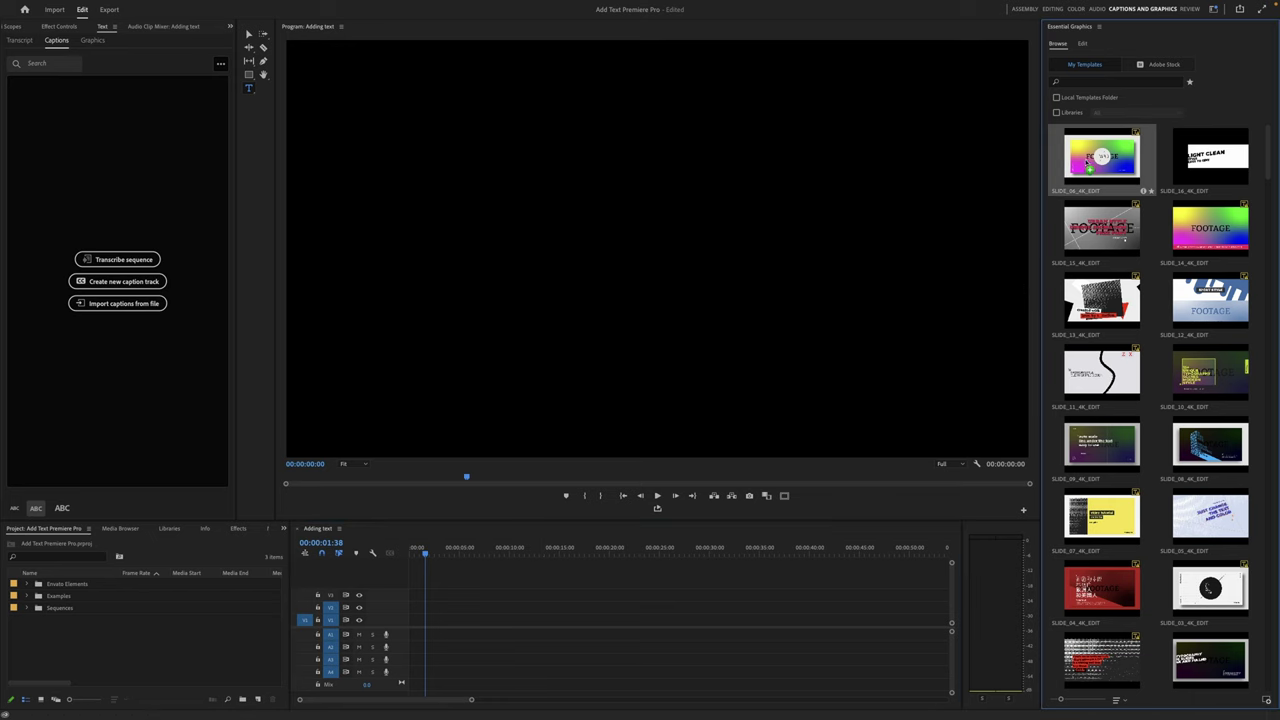
pyautogui.moveTo(1087, 163); pyautogui.dragTo(416, 622)
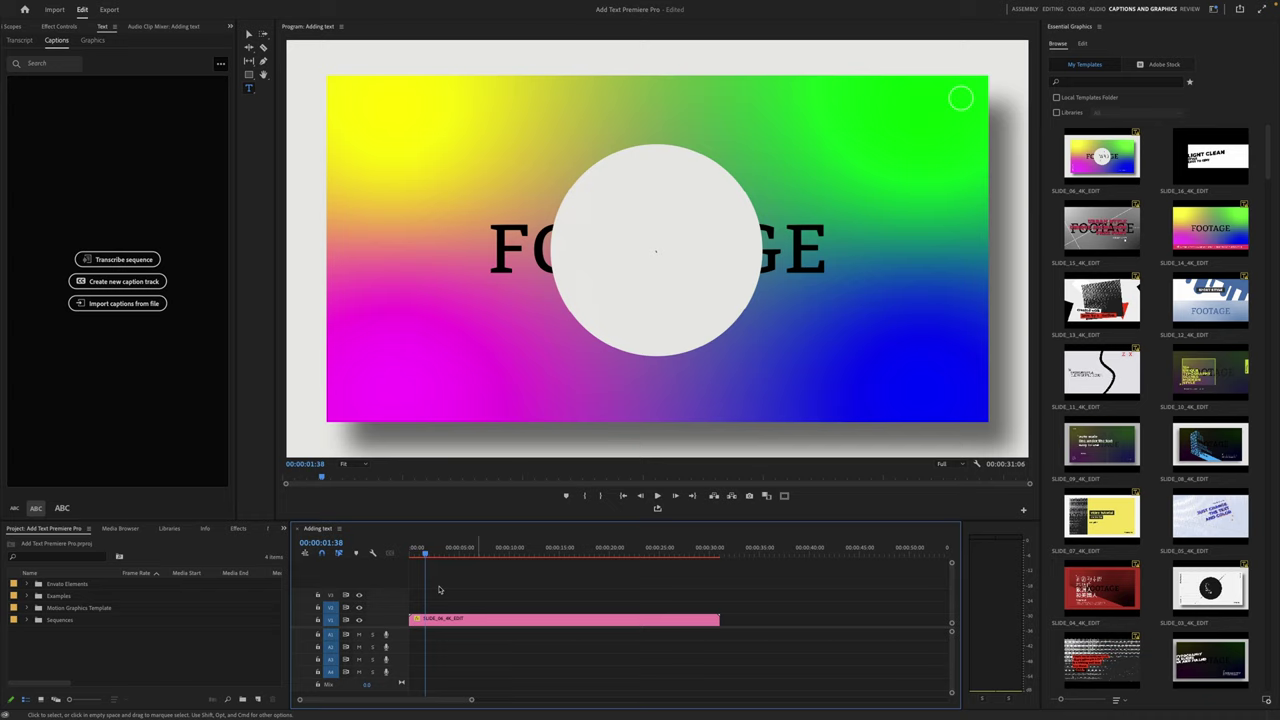
pyautogui.press('Home')
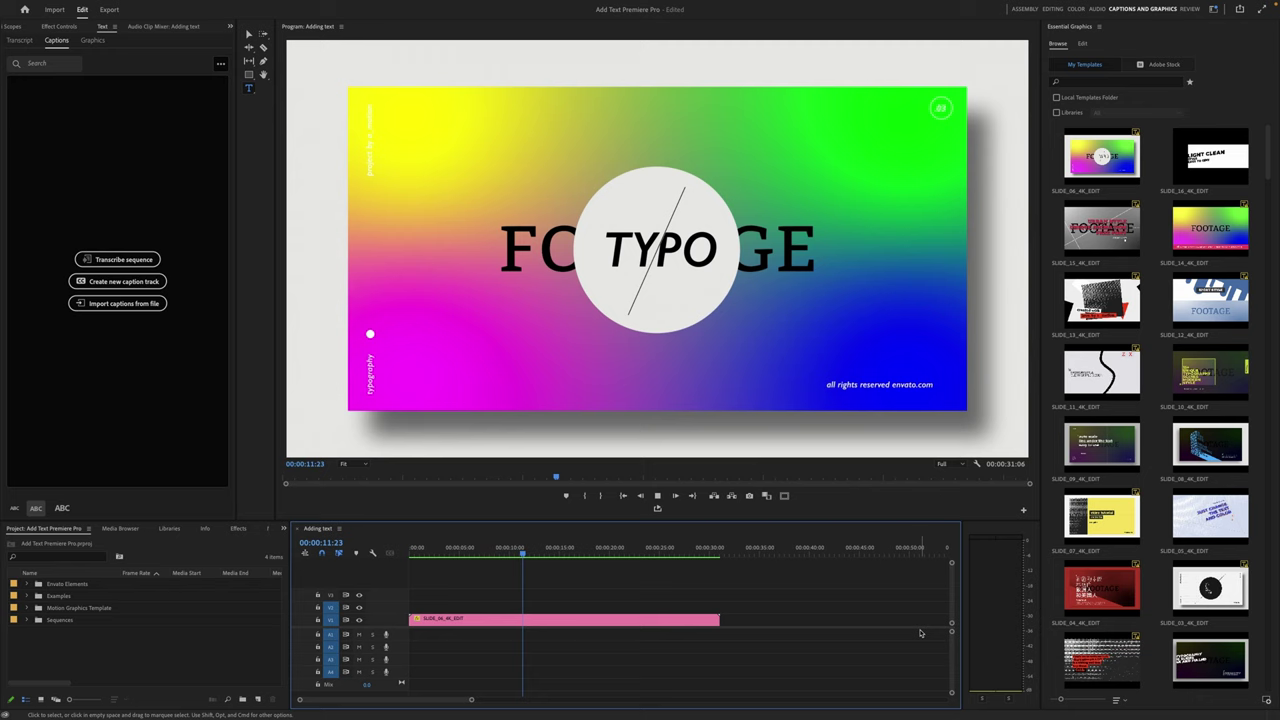
pyautogui.press('space')
pyautogui.click(622, 619)
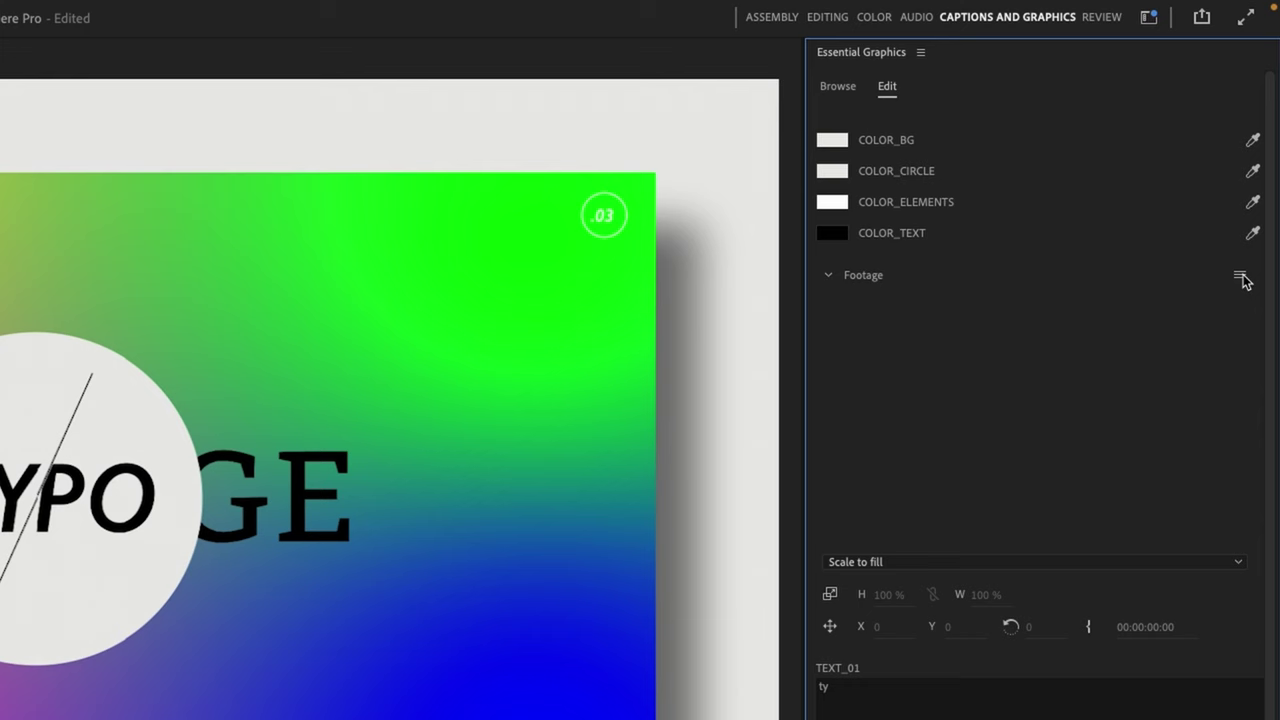
# Step: Replace the SLIDE_06_4K_EDIT gradient background footage with the aerial beach drone clip
pyautogui.click(1242, 277)
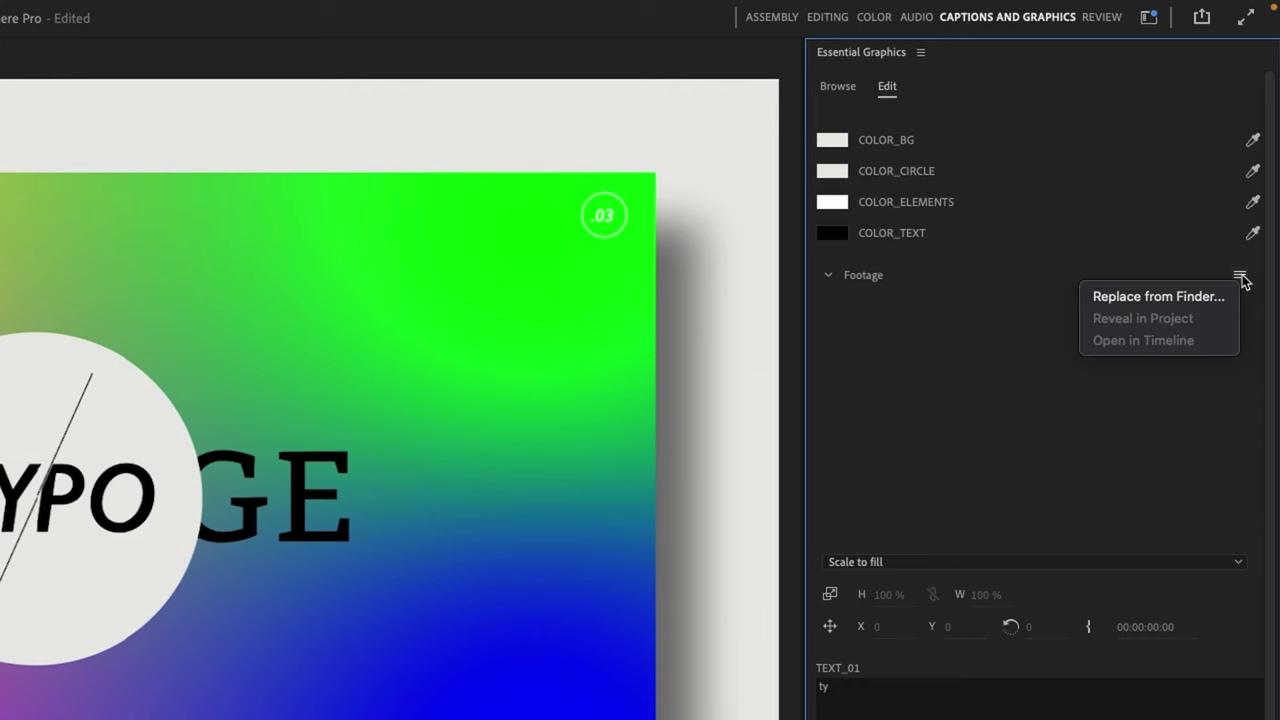
pyautogui.click(1157, 297)
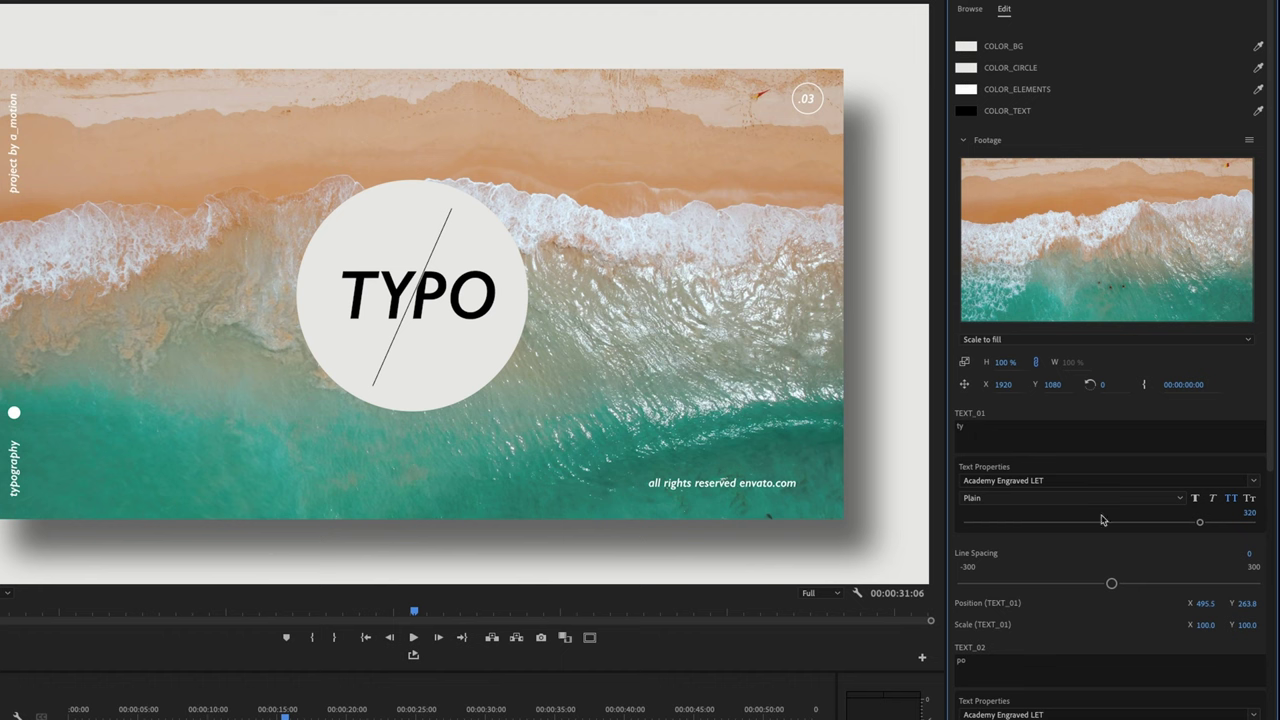
# Step: Retype TEXT_01 as 'Tu' and TEXT_02 as 'Ts+' so the circle title reads TUTS+
pyautogui.click(980, 427)
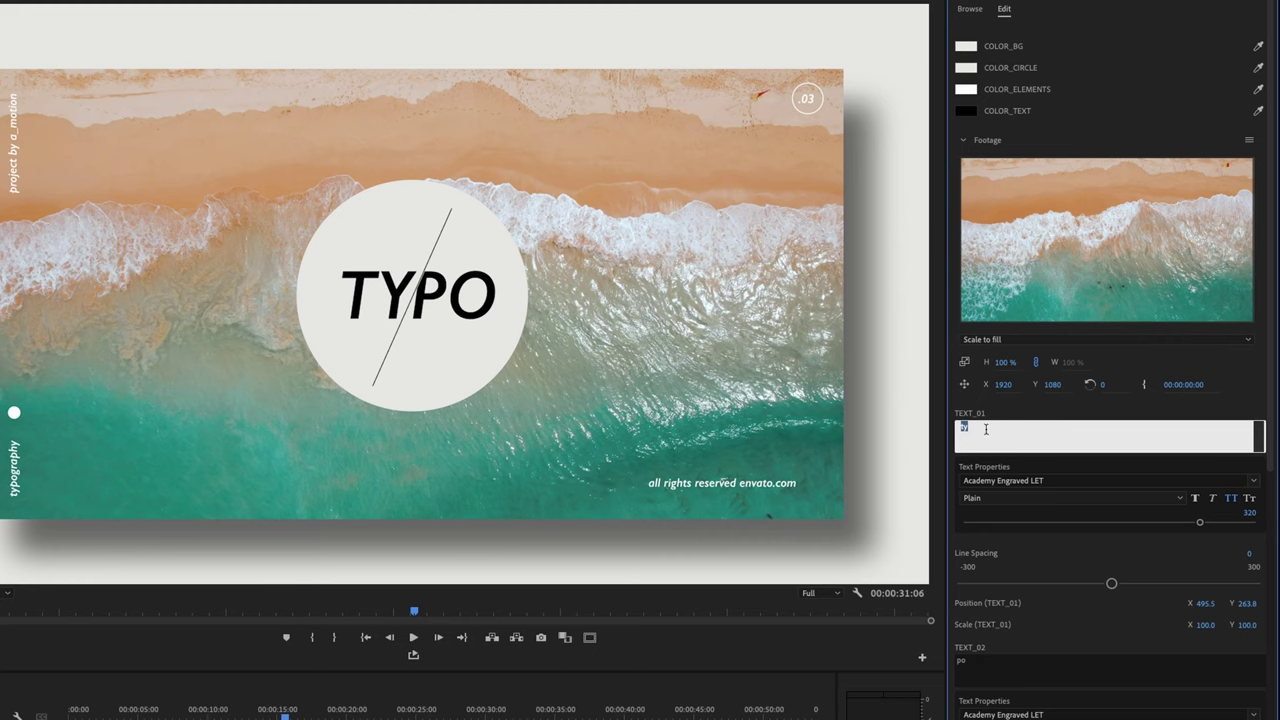
pyautogui.write('Tut')
pyautogui.click(995, 670)
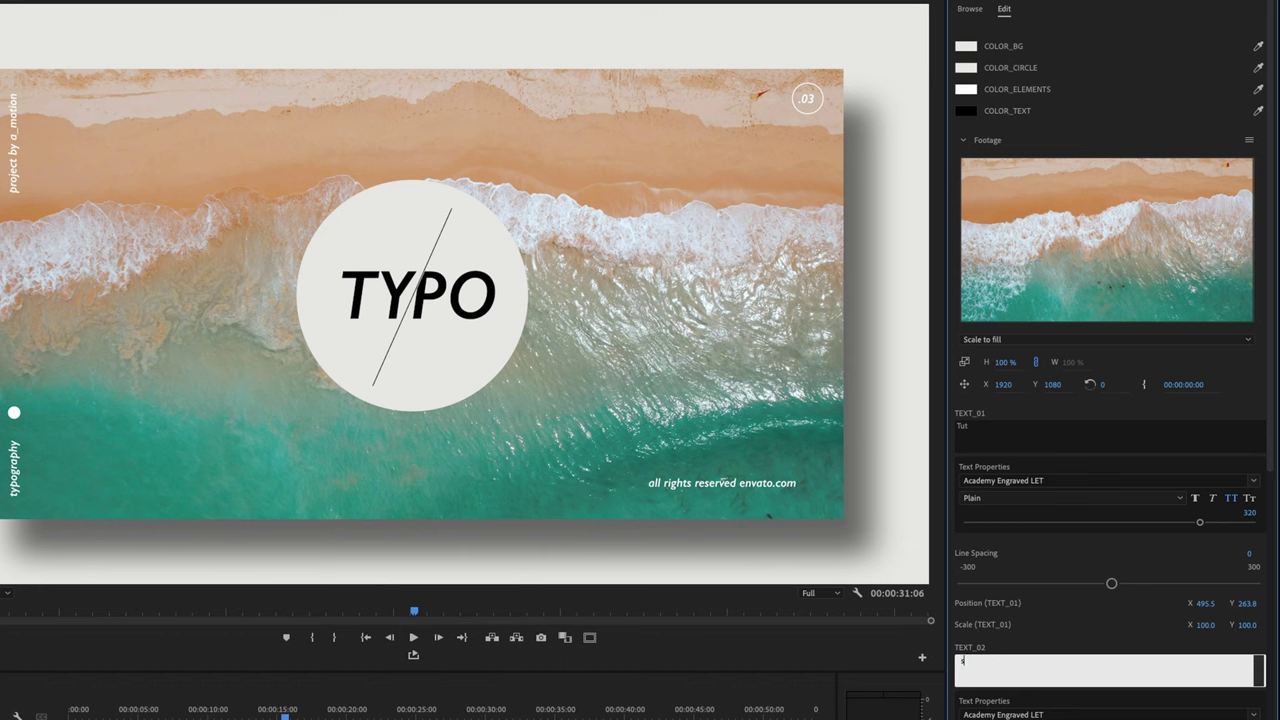
pyautogui.click(960, 400)
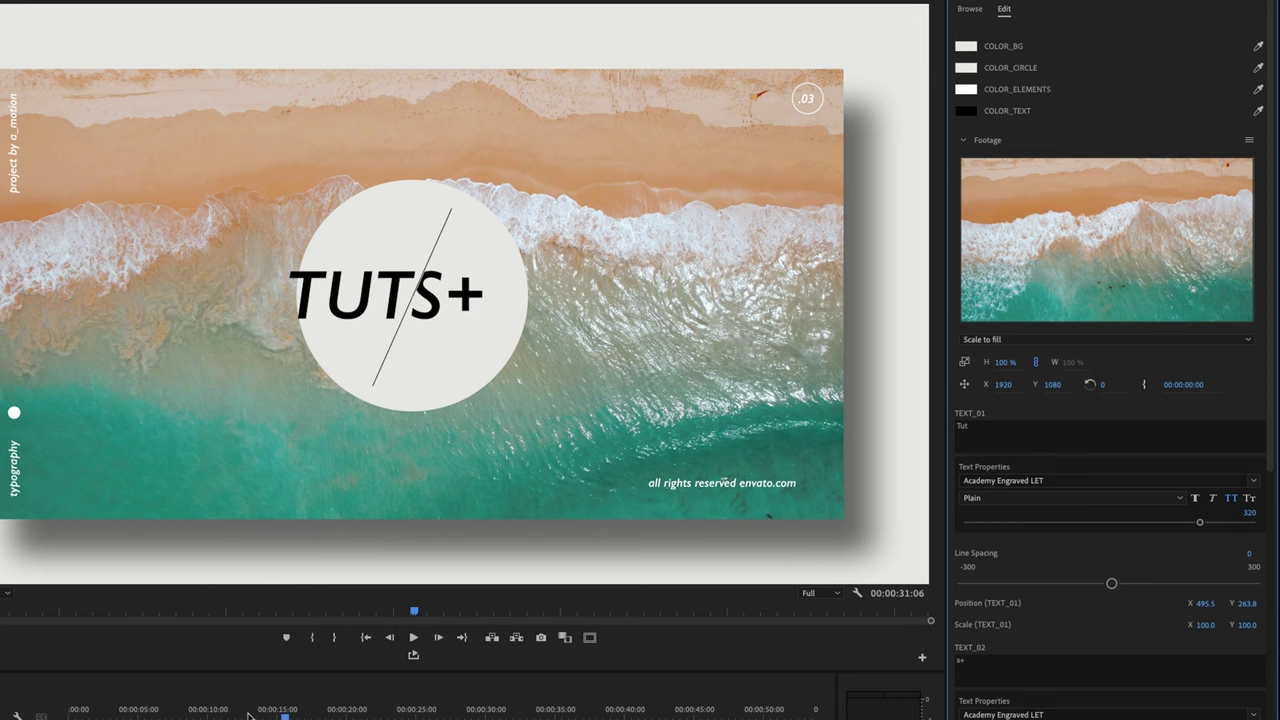
pyautogui.click(1008, 432)
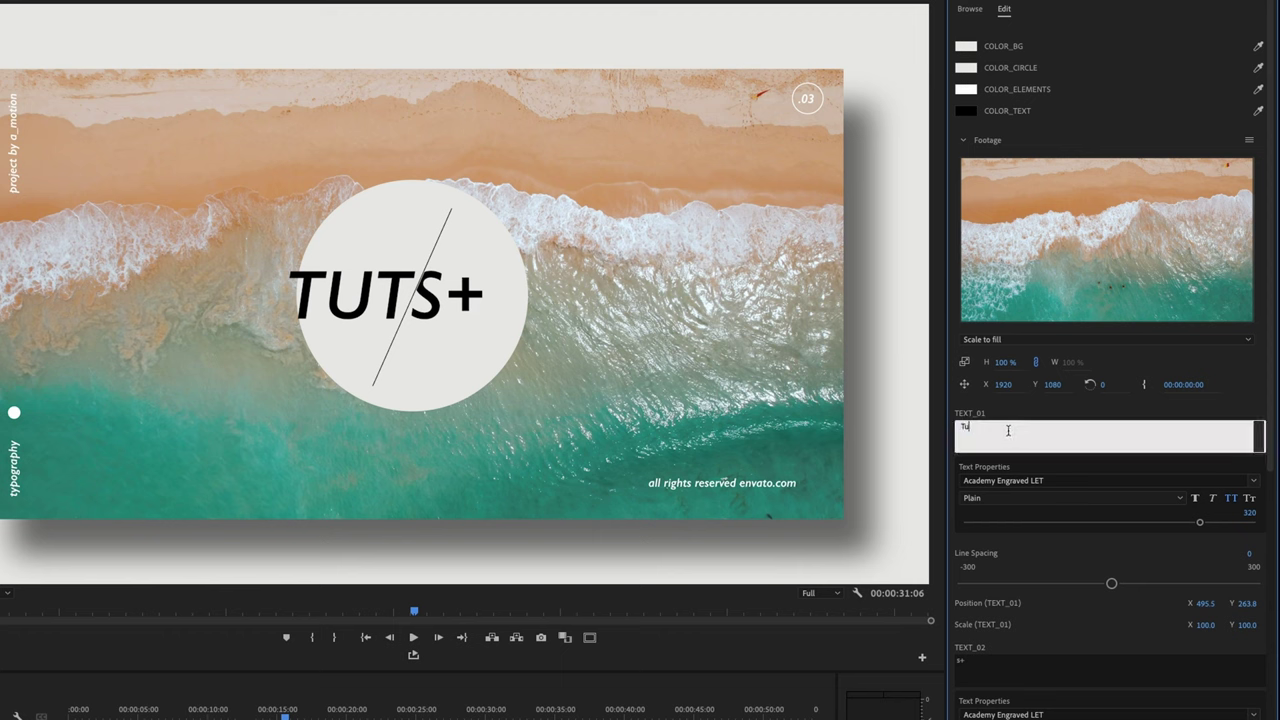
pyautogui.click(1020, 672)
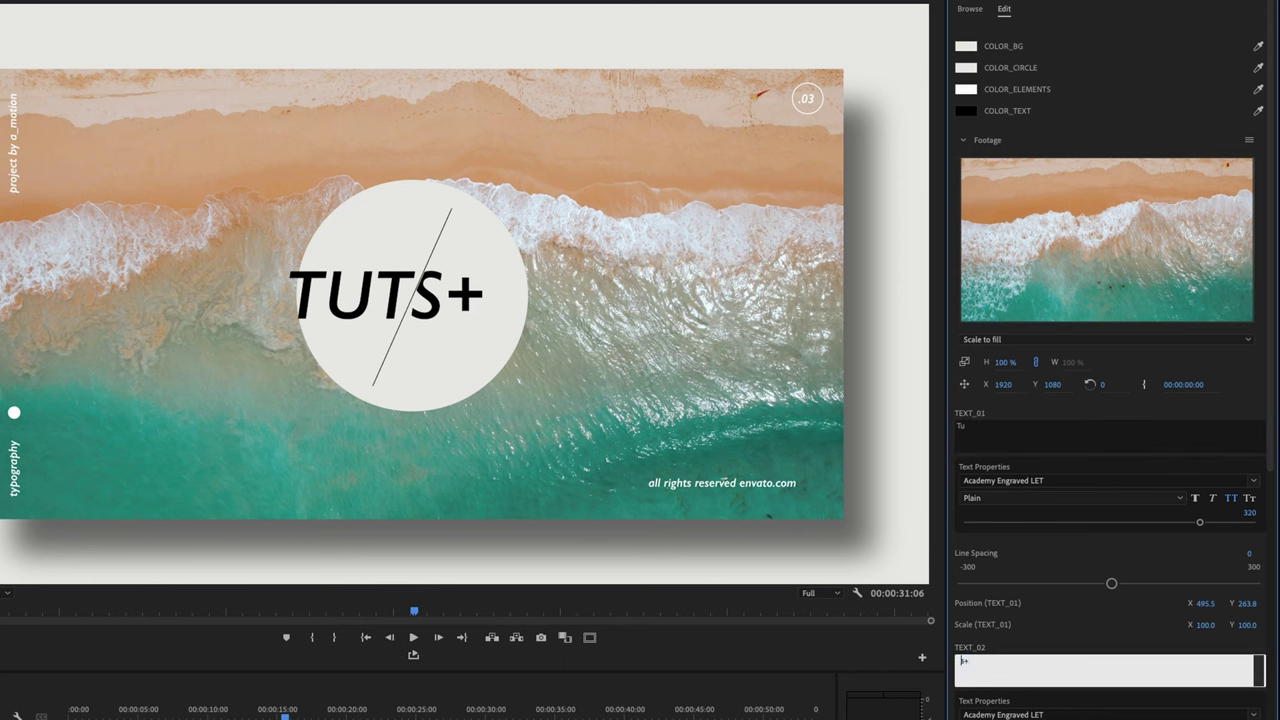
pyautogui.press('Delete')
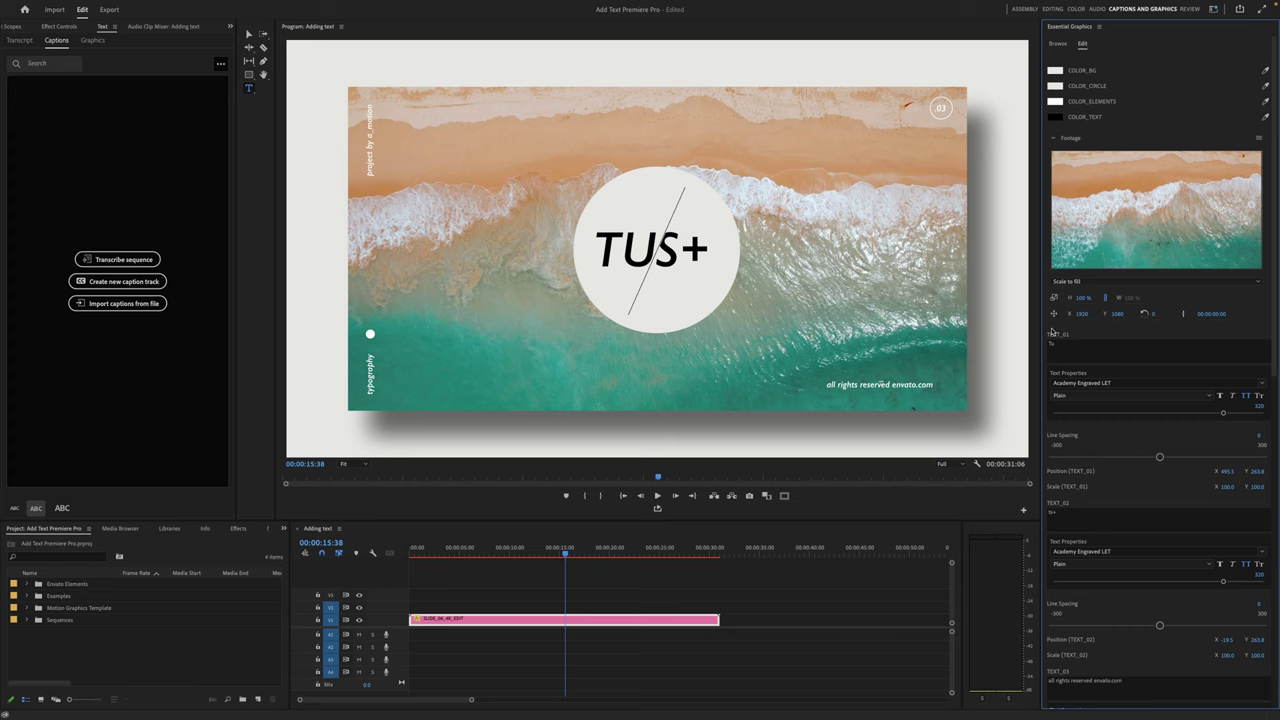
pyautogui.hotkey('ctrl', 'z')
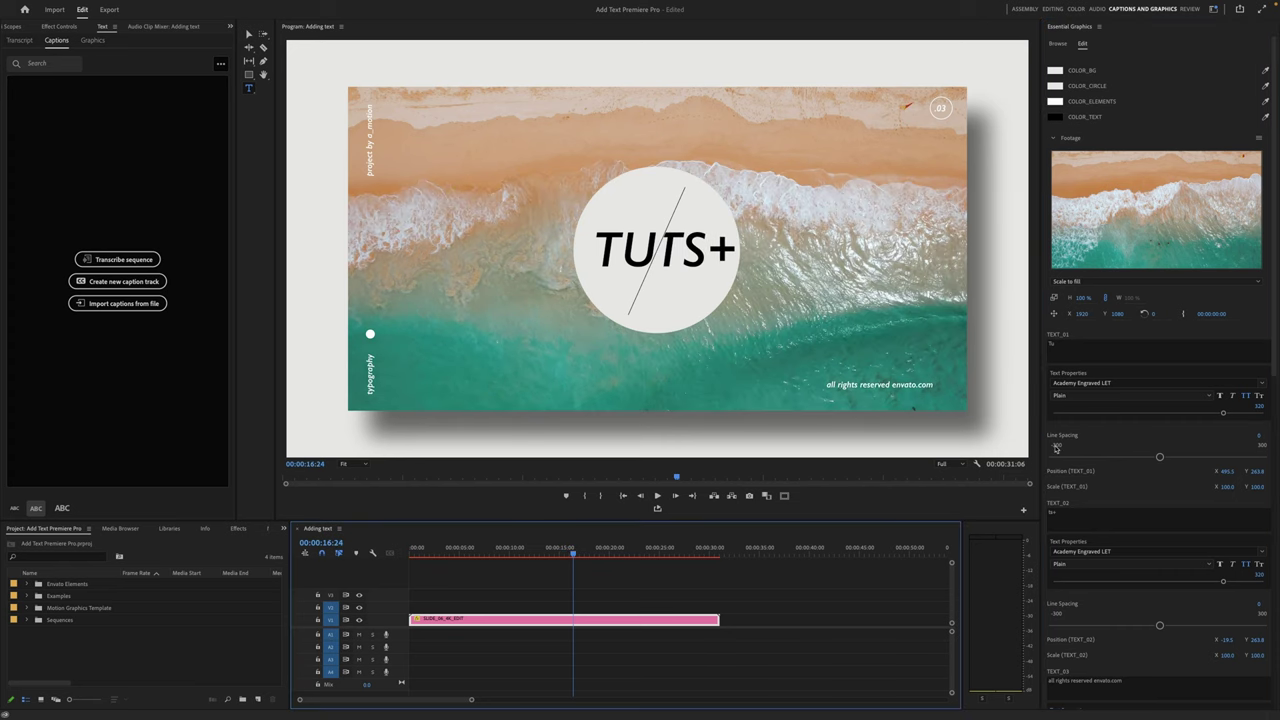
# Step: Review the side-text fields and preview the TUTS+ beach title animation from the start
pyautogui.scroll(-2, 1056, 448)
pyautogui.scroll(-5, 1053, 404)
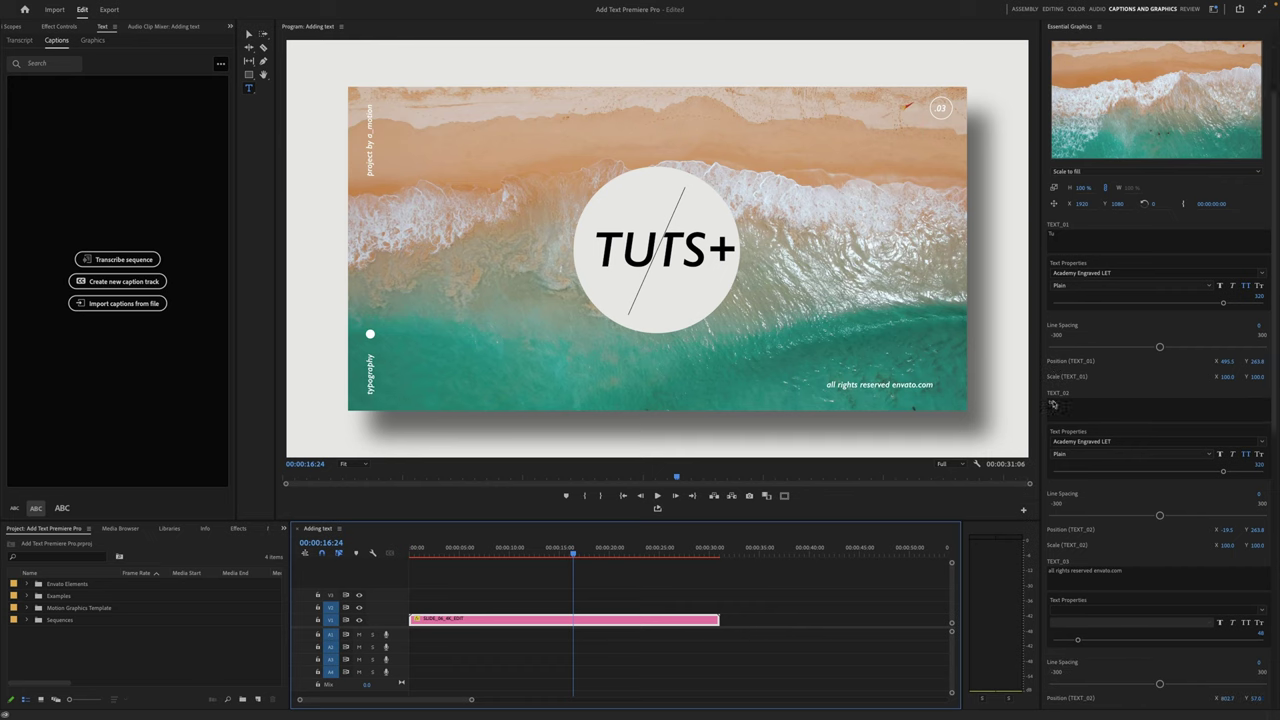
pyautogui.click(557, 593)
pyautogui.press('Home')
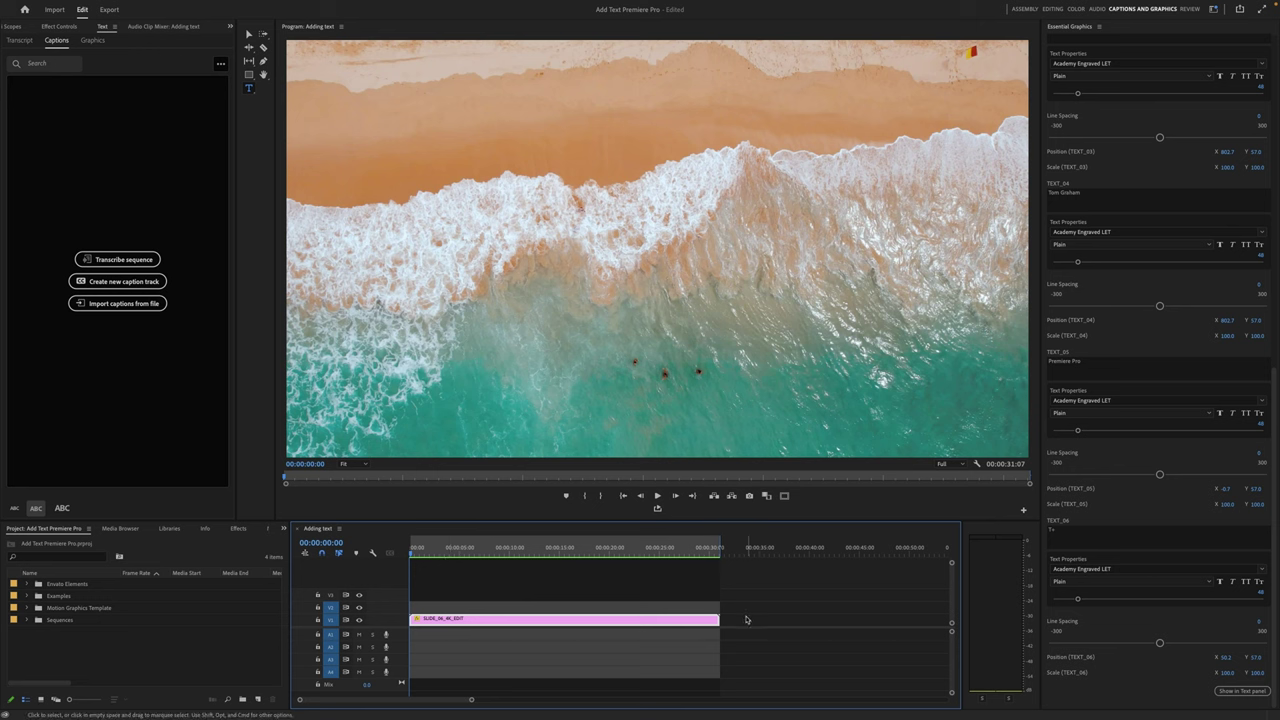
pyautogui.press('space')
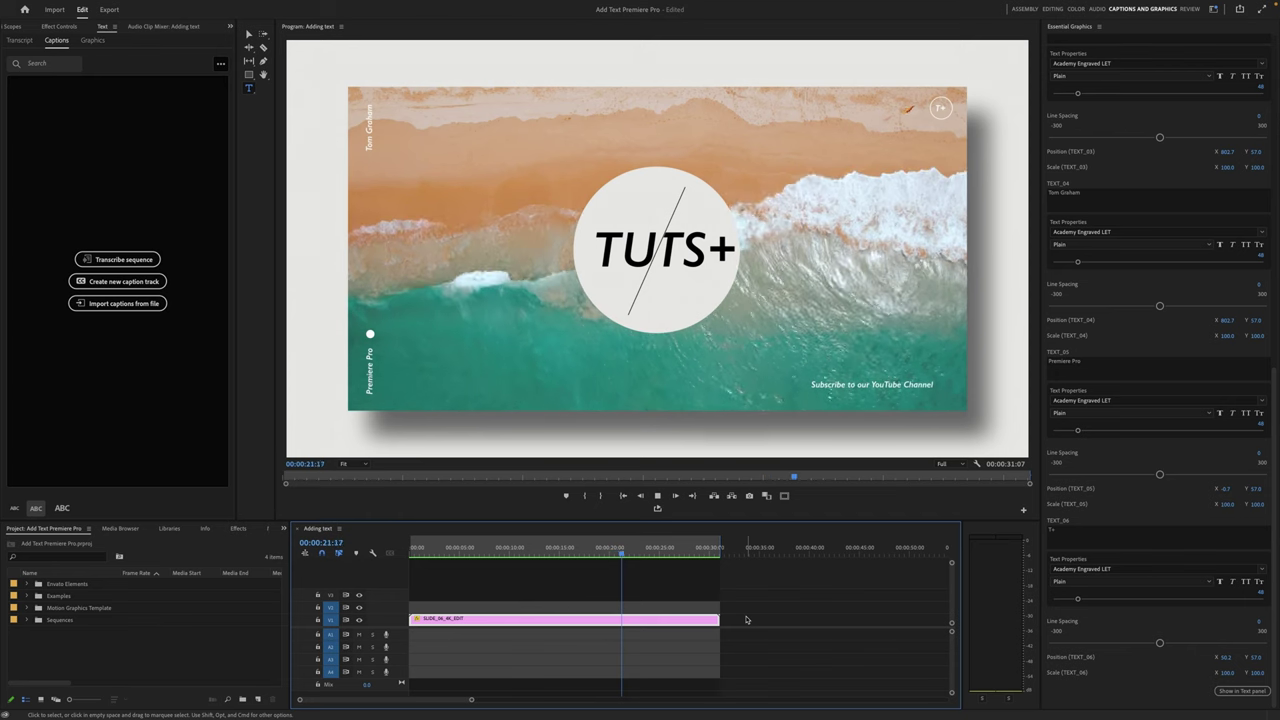
pyautogui.press('space')
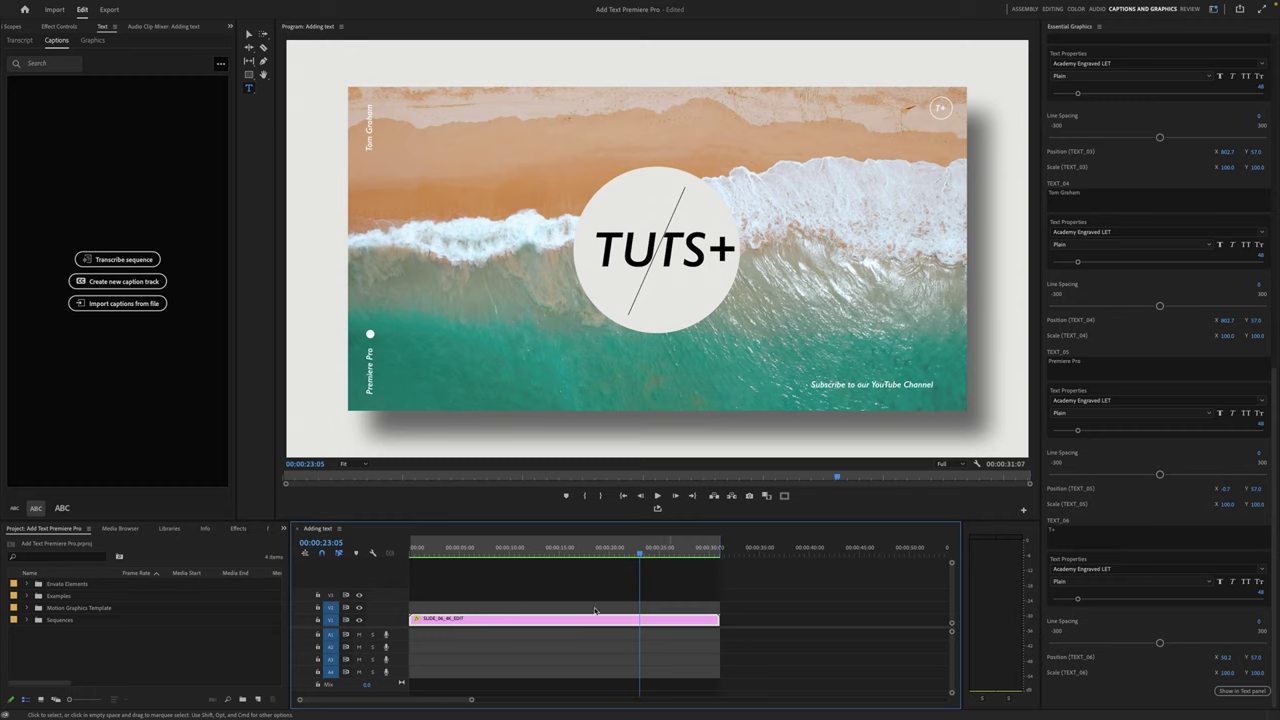
# Step: Delete the TUTS+ title clip and install the credit-2.mogrt template into My Templates
pyautogui.press('Delete')
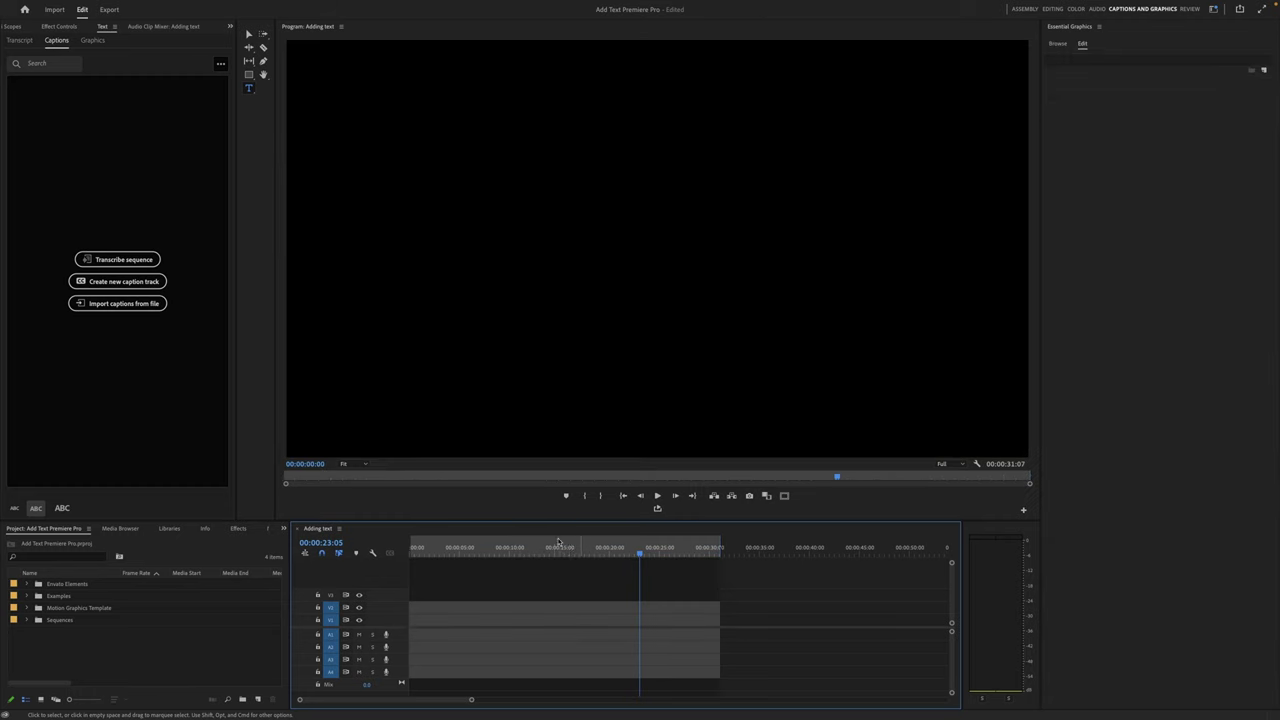
pyautogui.press('Home')
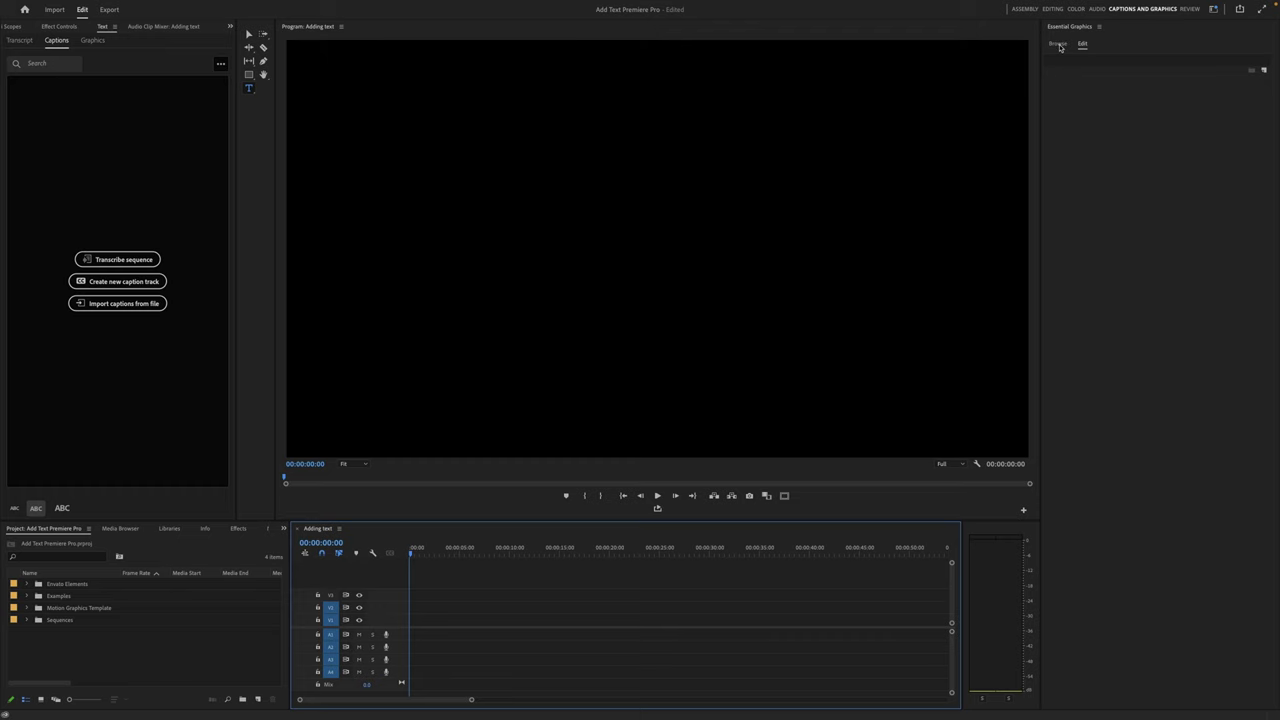
pyautogui.click(1058, 45)
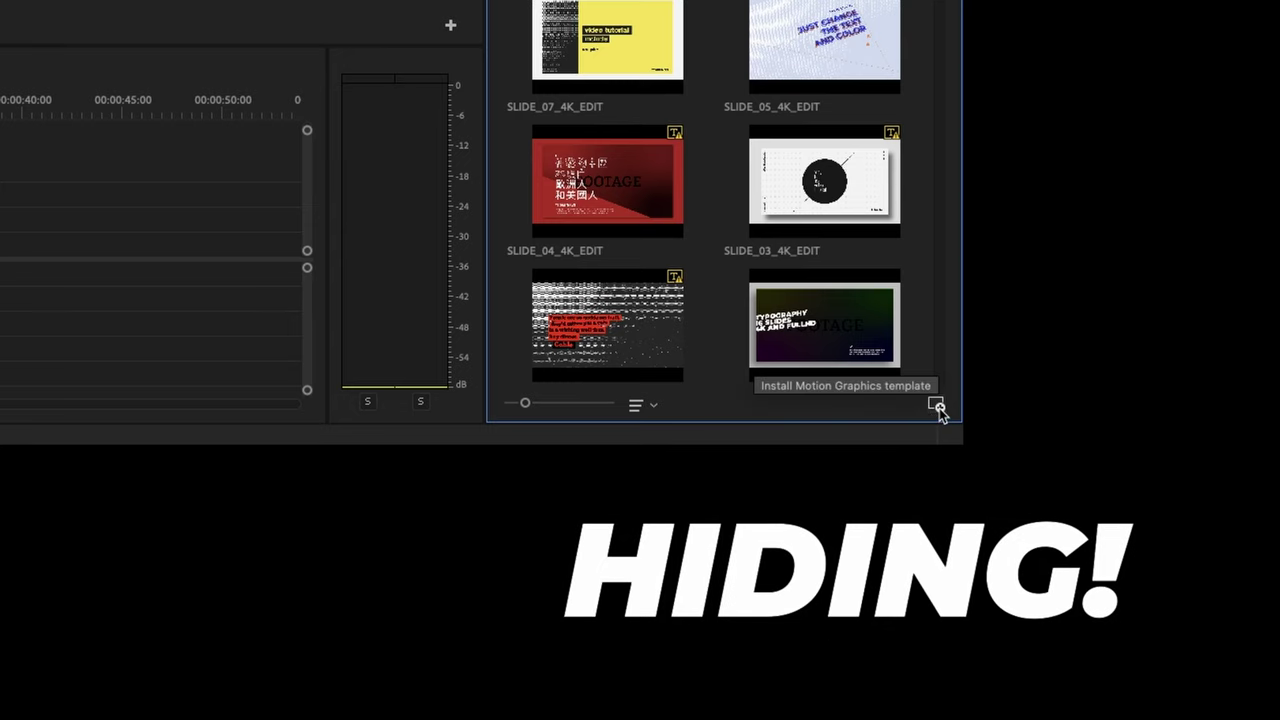
pyautogui.click(937, 406)
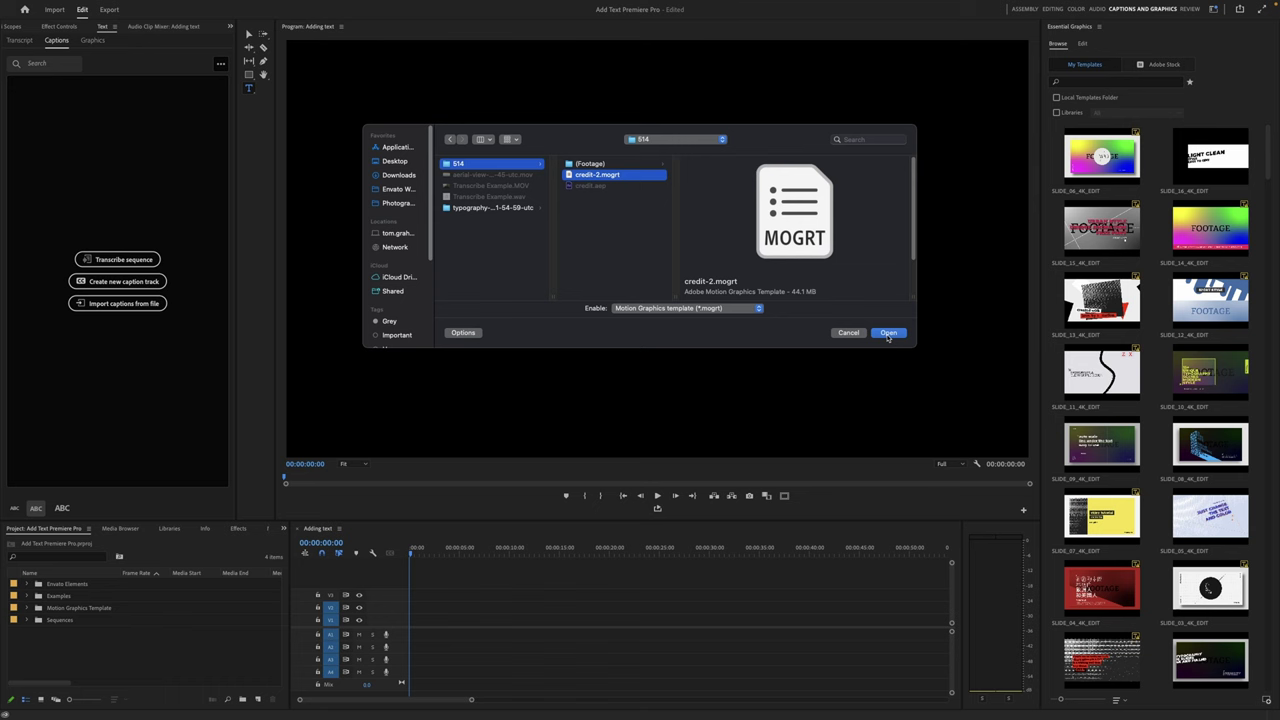
pyautogui.click(887, 334)
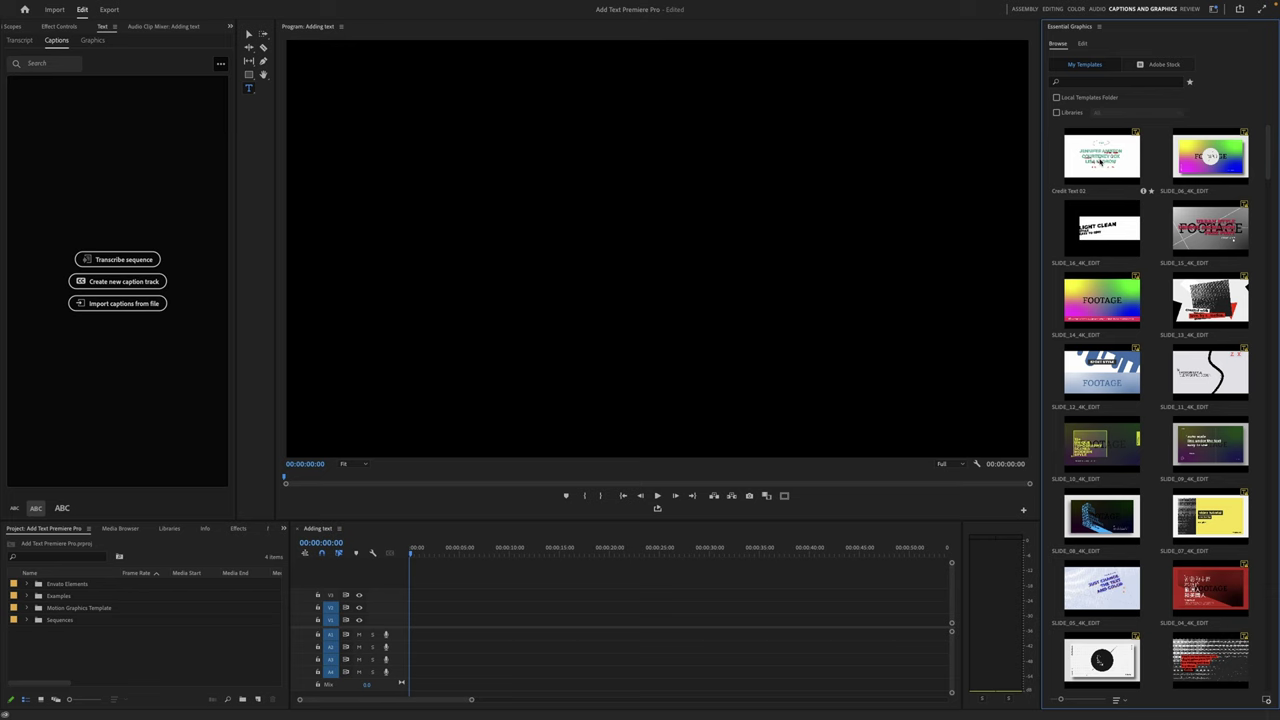
# Step: Place Credit Text 02 on V1, preview the cast credits roll, and select the clip
pyautogui.moveTo(1103, 162); pyautogui.dragTo(430, 618)
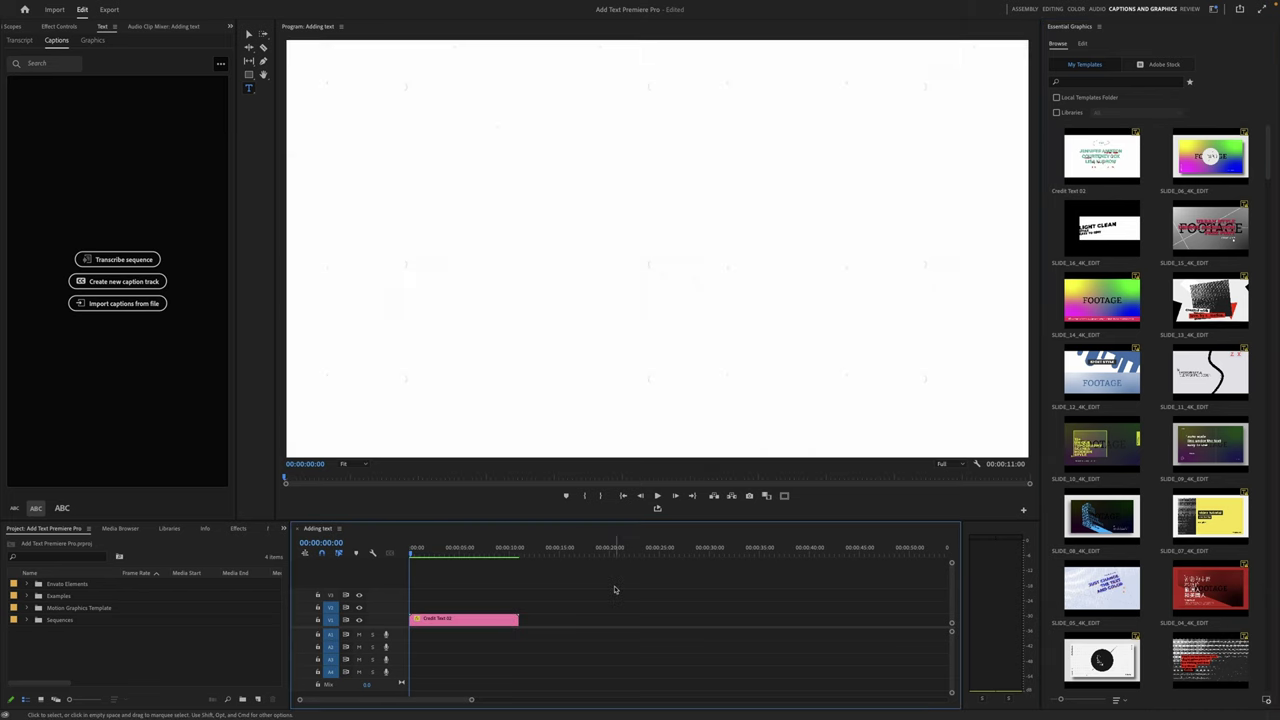
pyautogui.press('space')
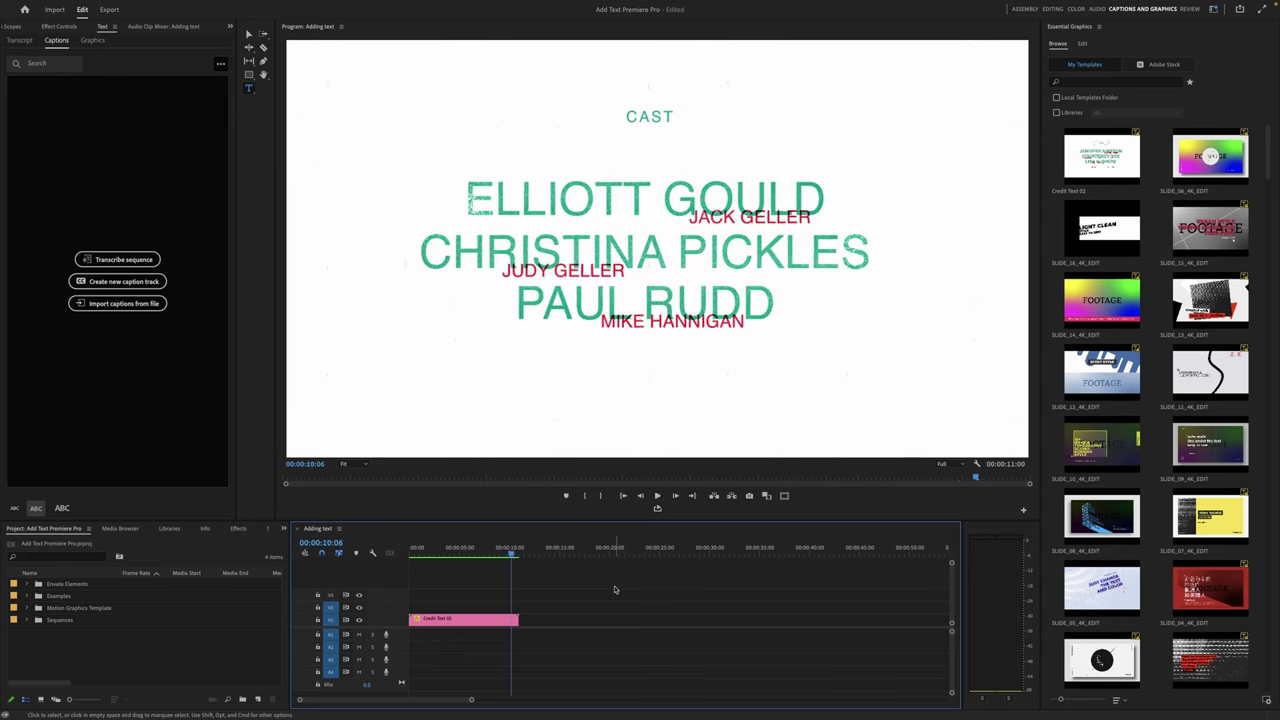
pyautogui.press('Home')
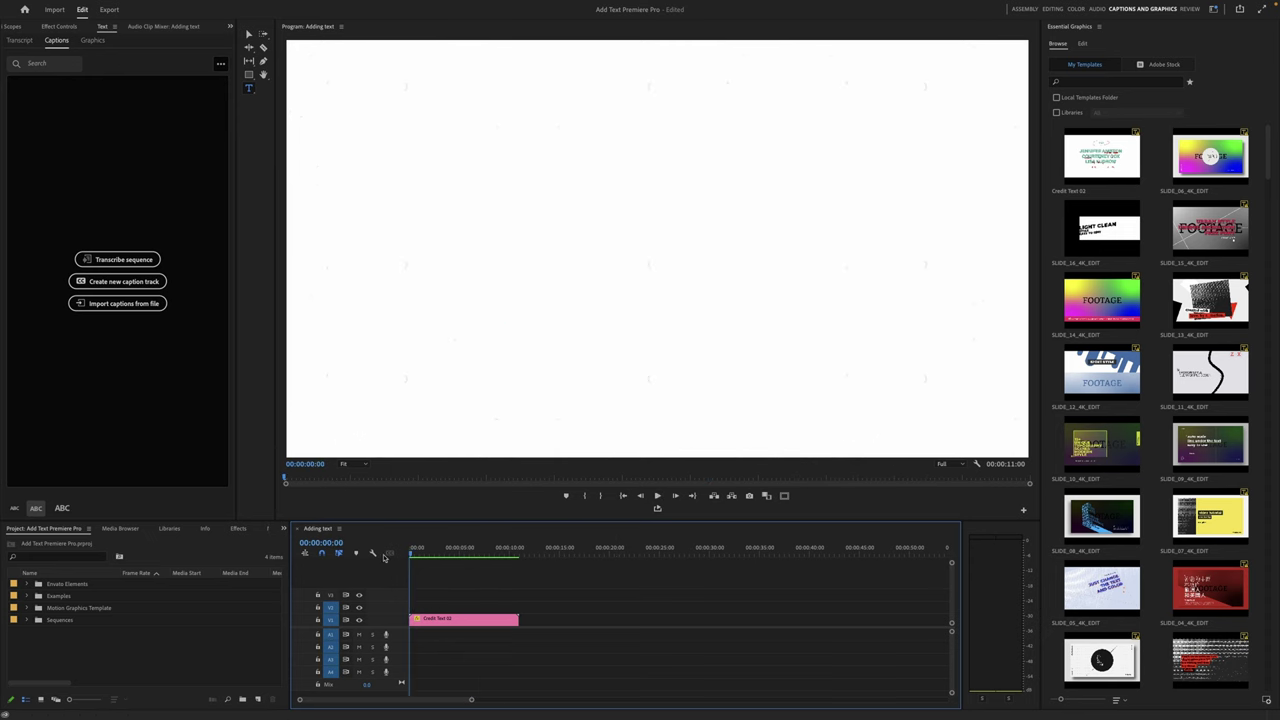
pyautogui.click(448, 622)
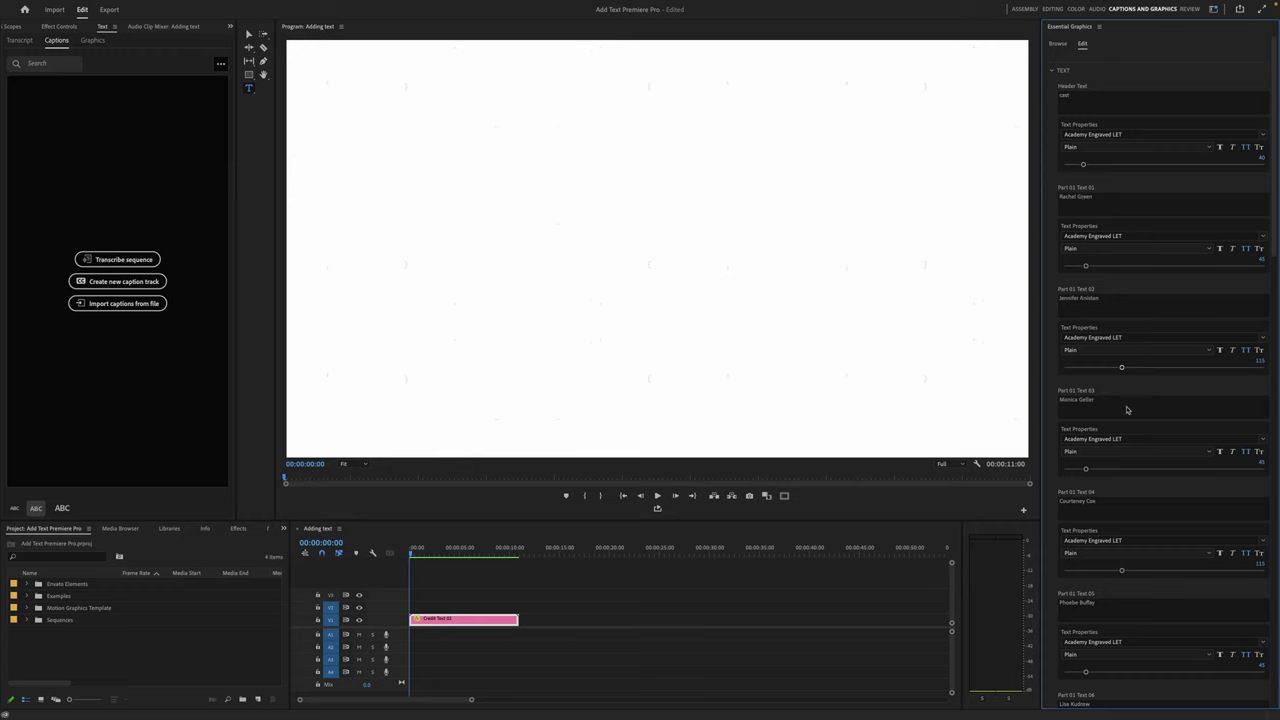
# Step: Collapse the TEXT group, expand COLOR, and set the CAST header colour to yellow
pyautogui.click(1053, 71)
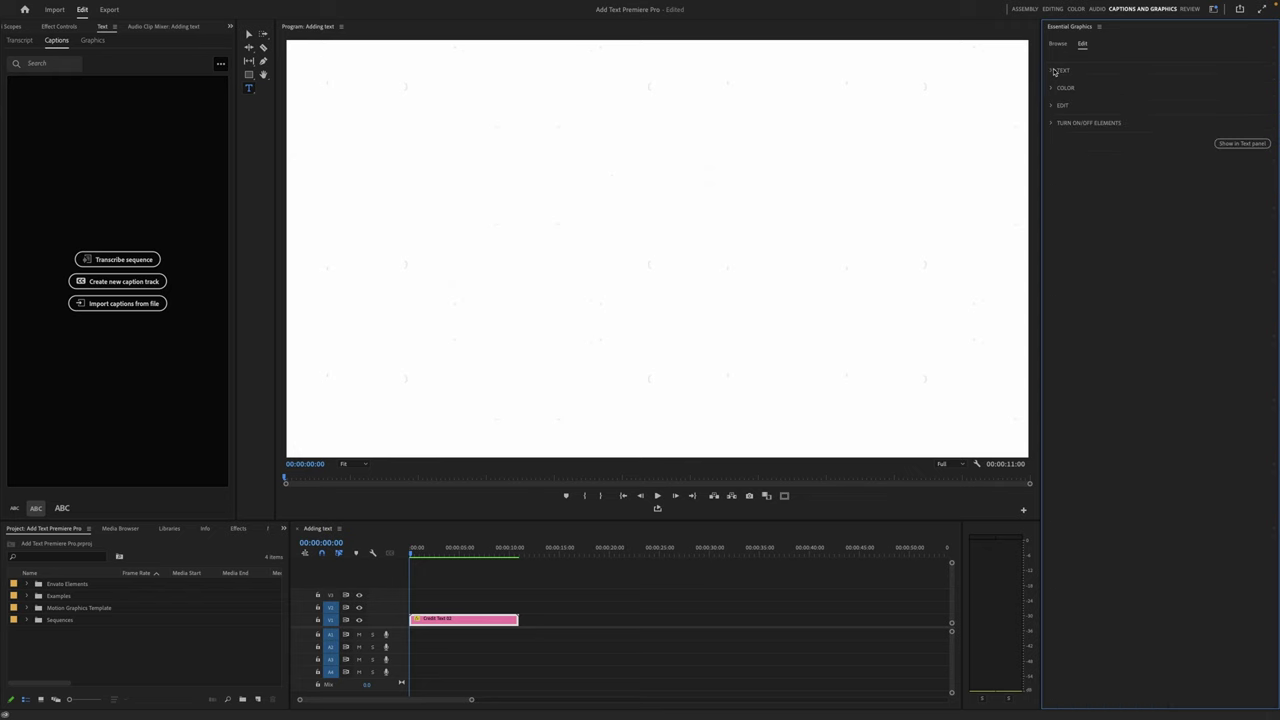
pyautogui.click(476, 549)
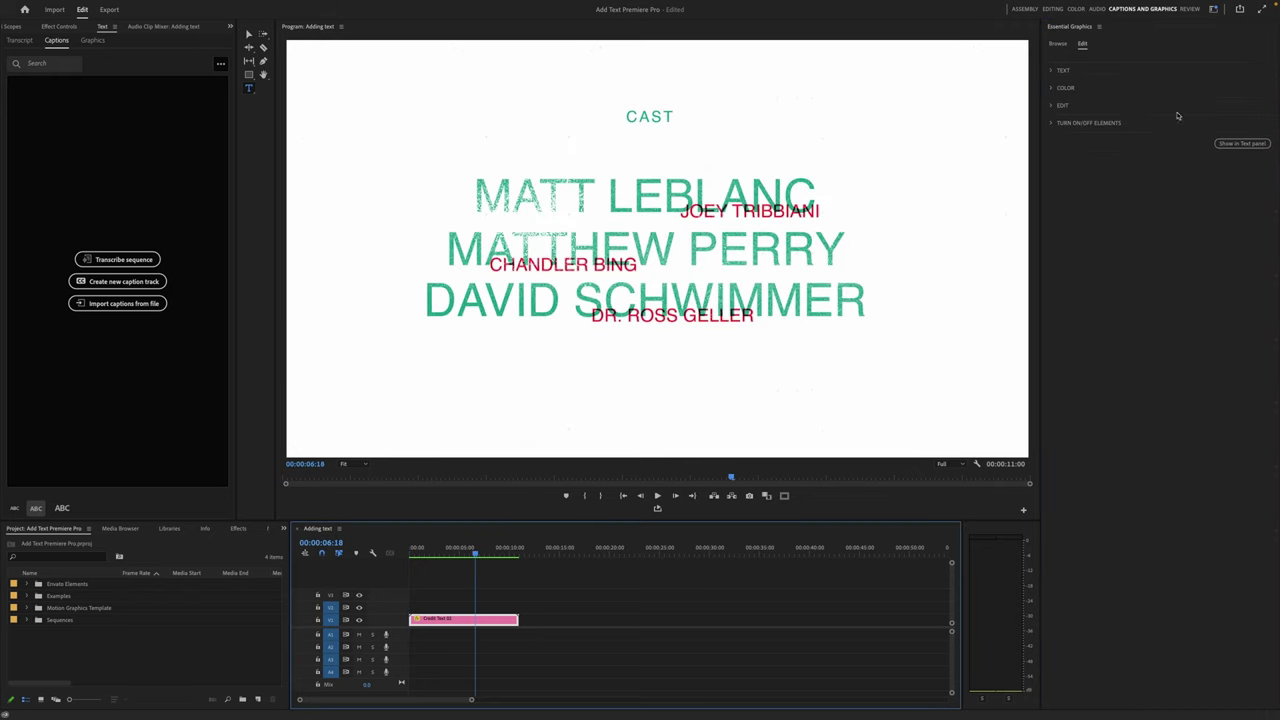
pyautogui.click(1052, 88)
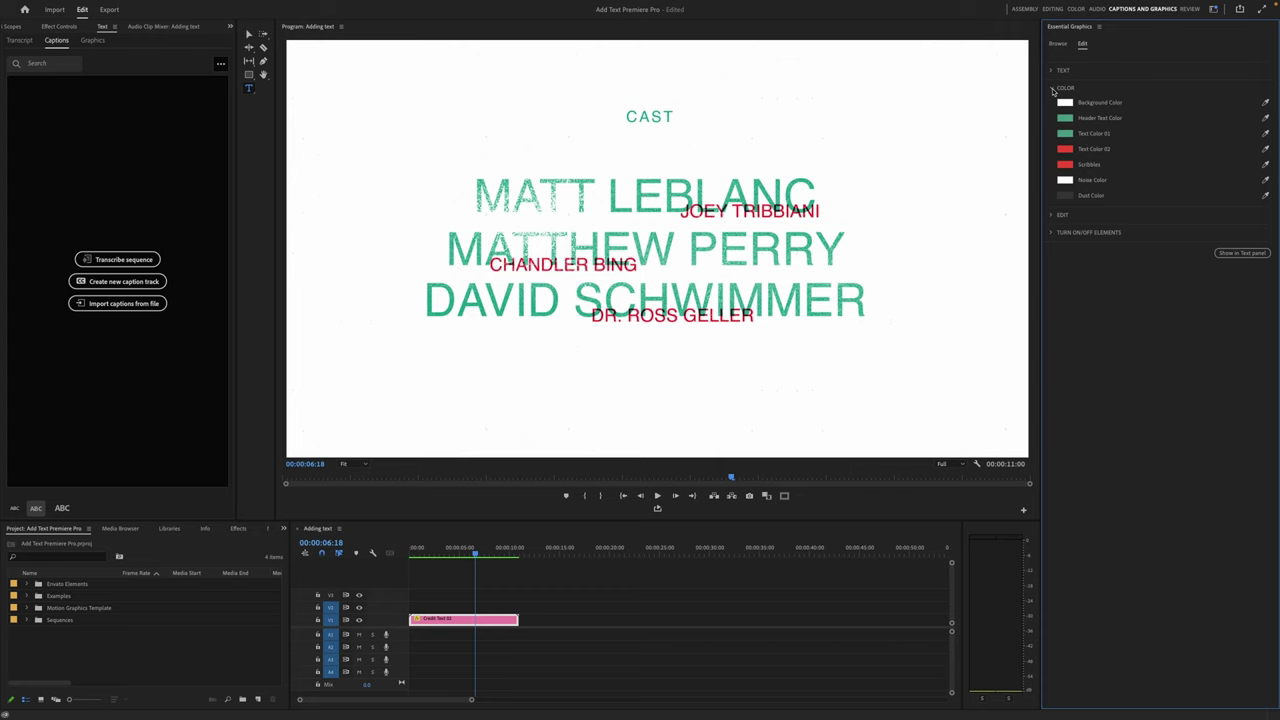
pyautogui.click(1065, 119)
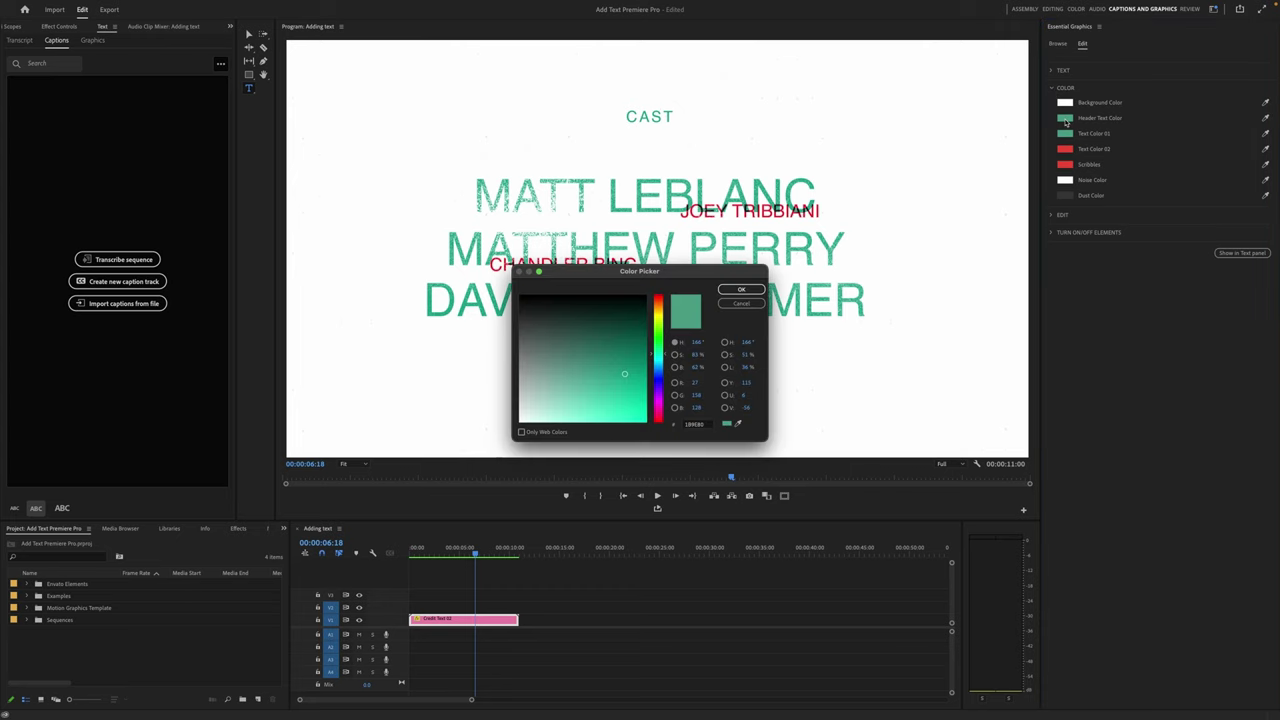
pyautogui.moveTo(660, 330); pyautogui.dragTo(660, 317)
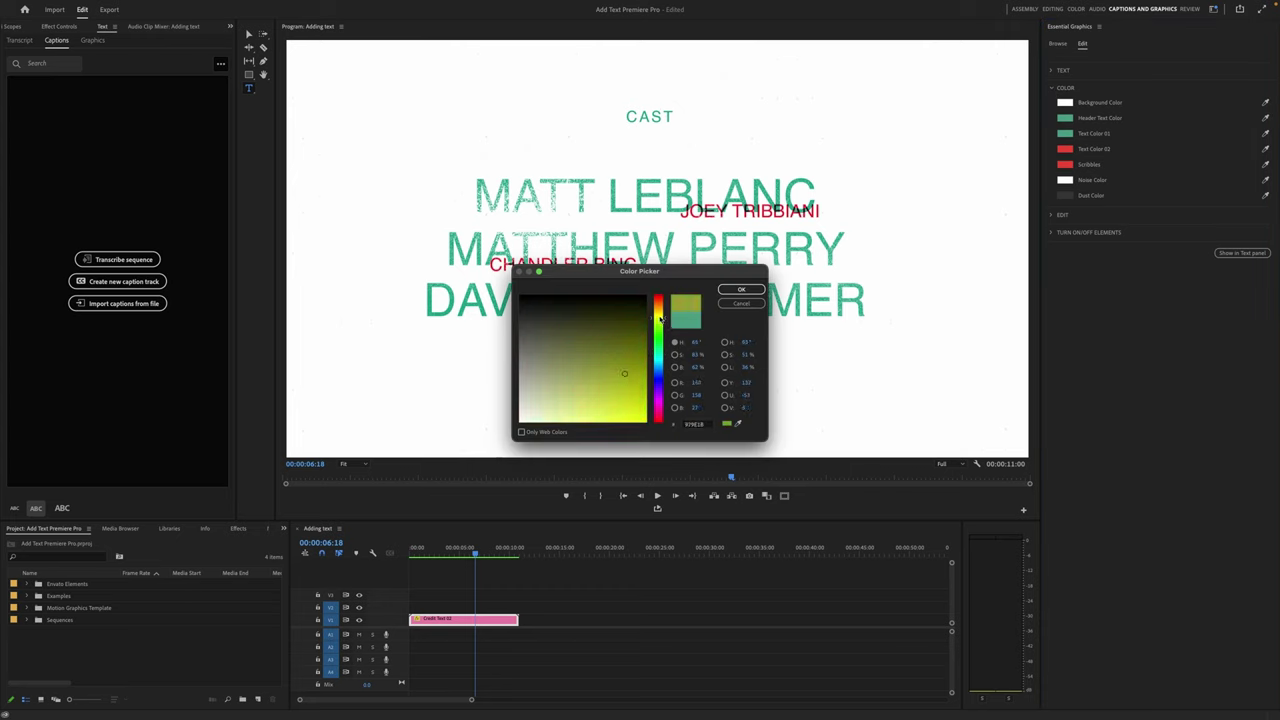
pyautogui.click(618, 390)
pyautogui.click(730, 291)
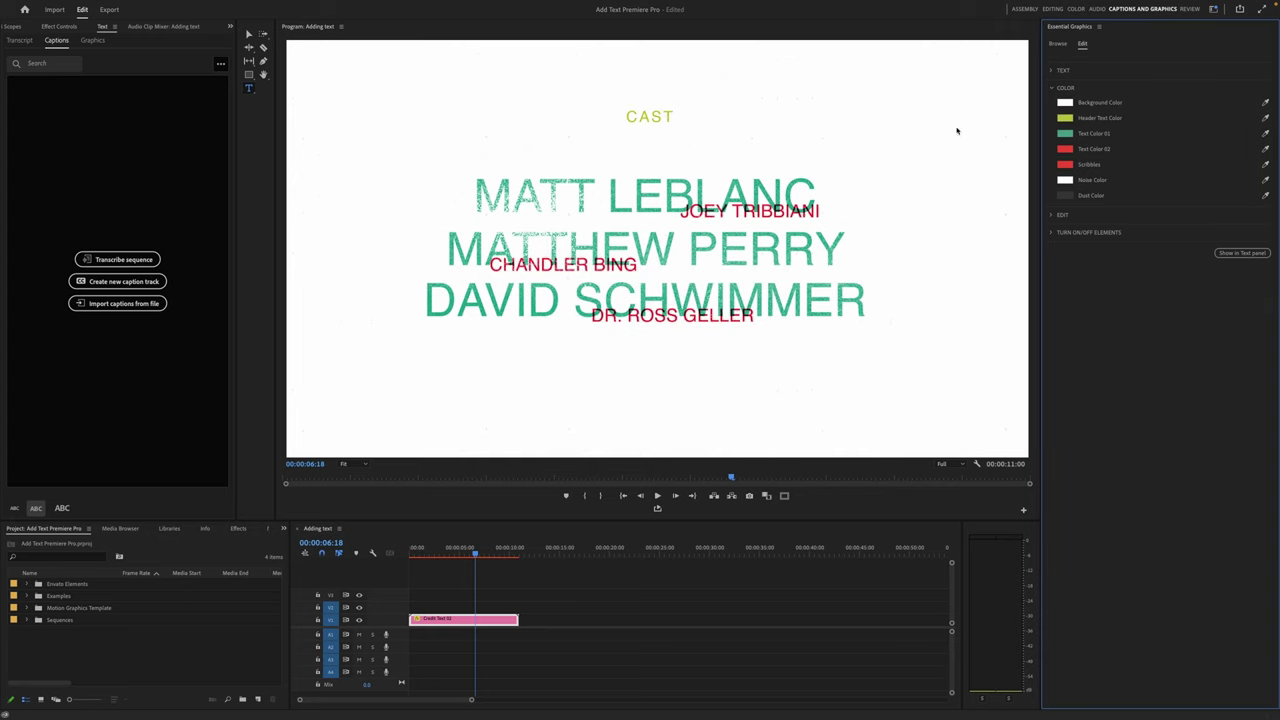
# Step: Colour the actor names magenta and the character names blue
pyautogui.click(1066, 134)
pyautogui.moveTo(657, 375); pyautogui.dragTo(658, 410)
pyautogui.click(741, 289)
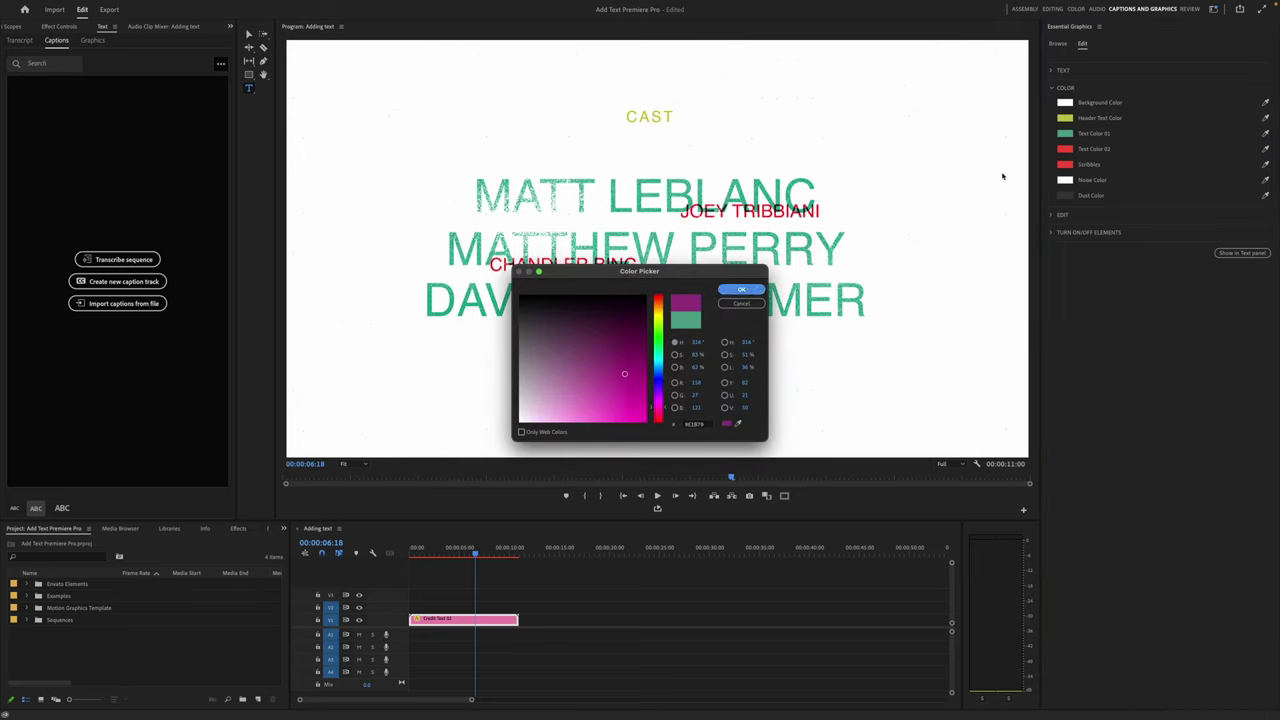
pyautogui.click(1066, 149)
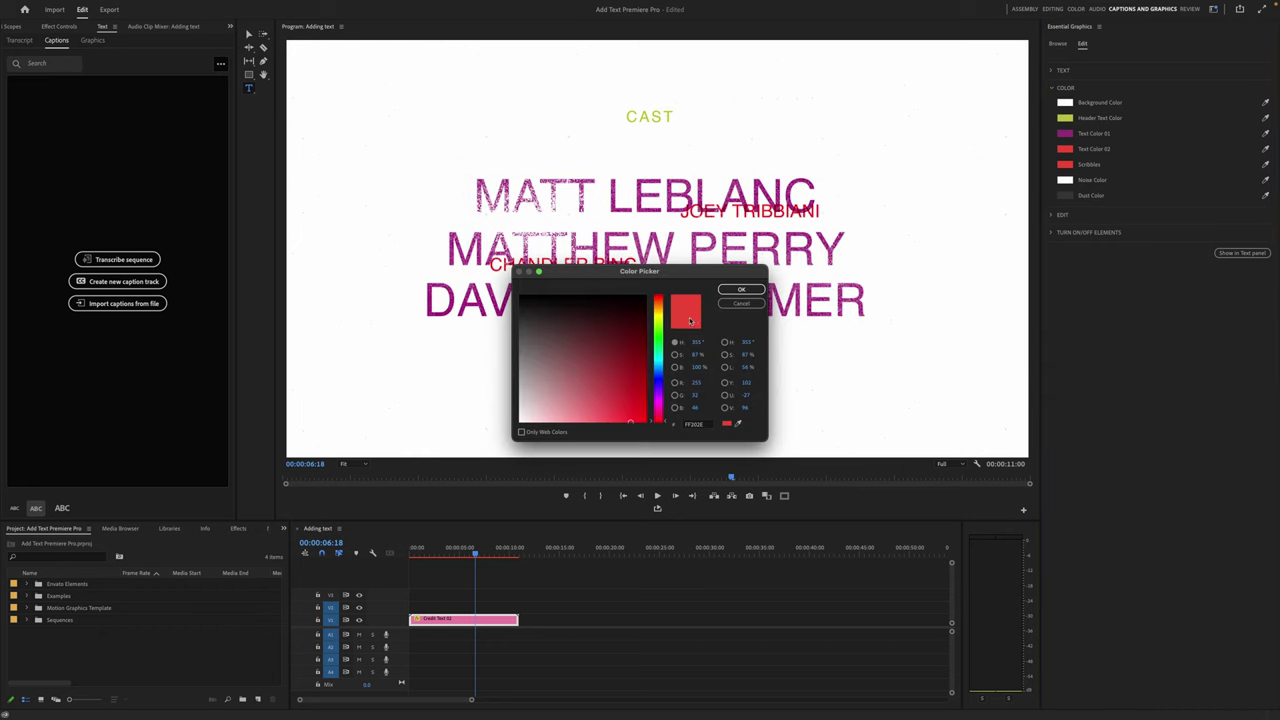
pyautogui.moveTo(661, 338); pyautogui.dragTo(660, 378)
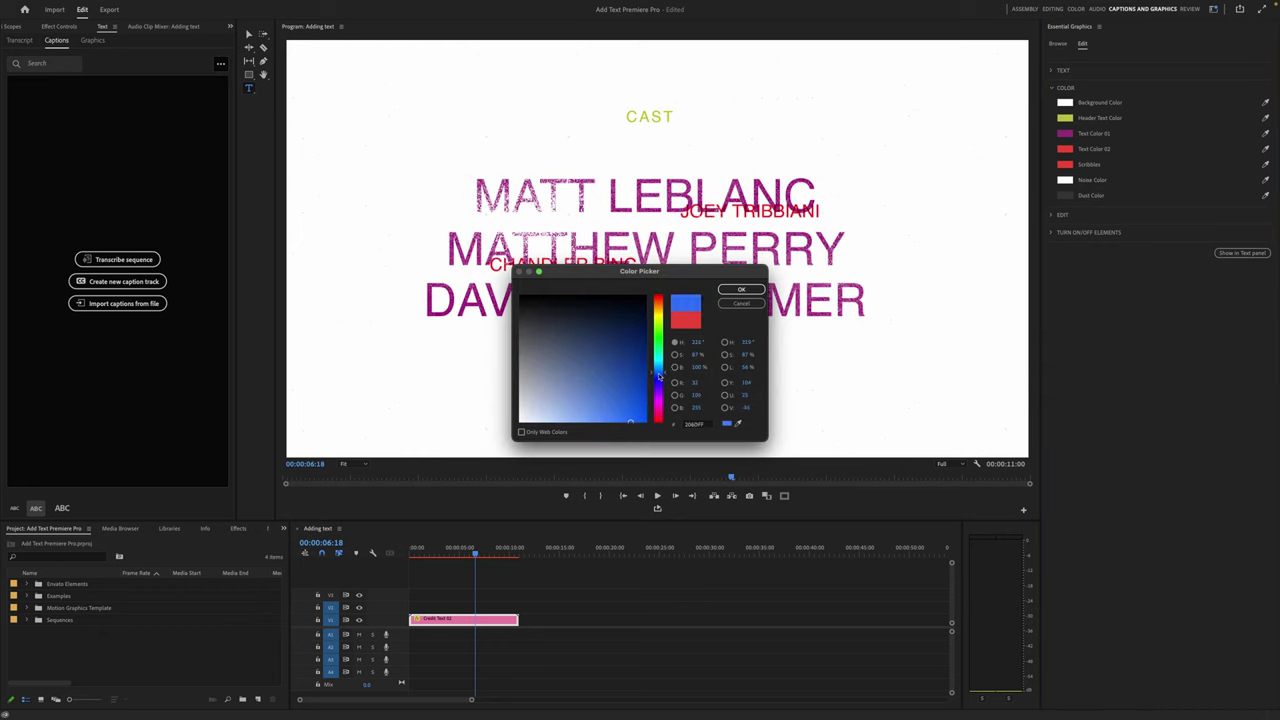
pyautogui.click(755, 289)
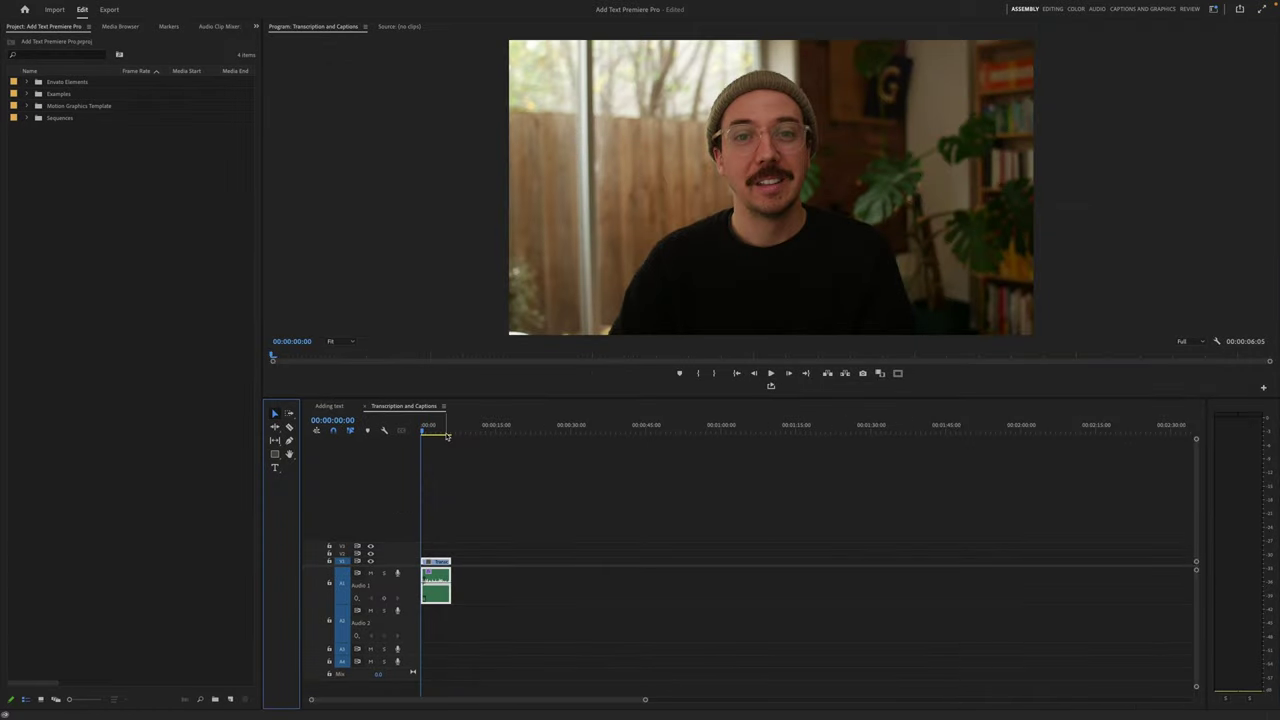
# Step: Play through the Transcription and Captions talking-head sequence and return to its start
pyautogui.press('space')
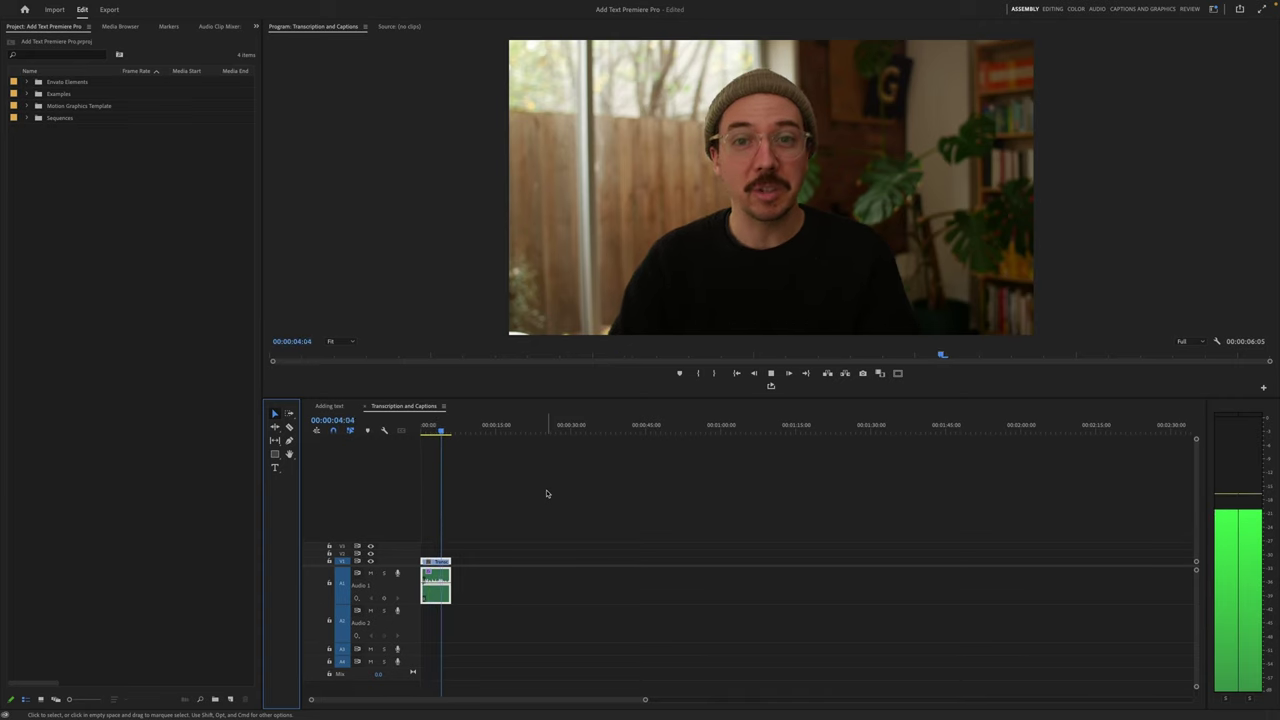
pyautogui.click(559, 452)
pyautogui.press('Home')
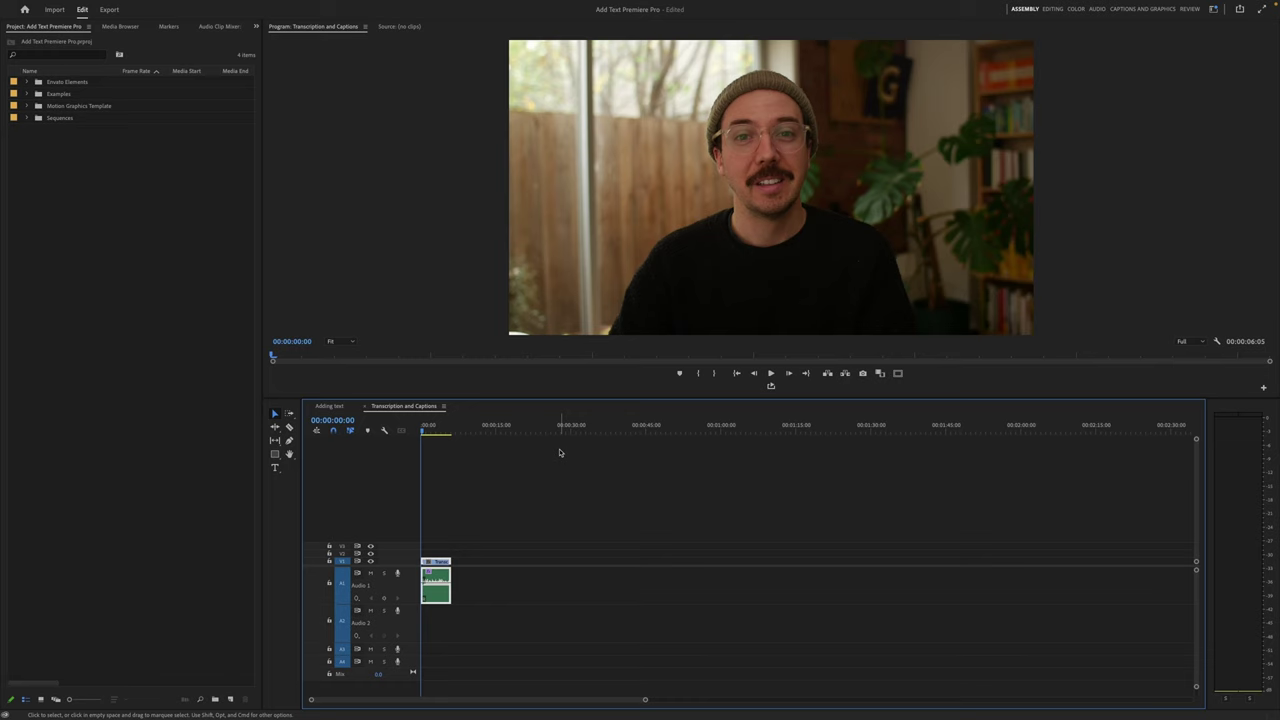
# Step: Switch to the Captions and Graphics workspace and start transcribing the sequence
pyautogui.click(1139, 10)
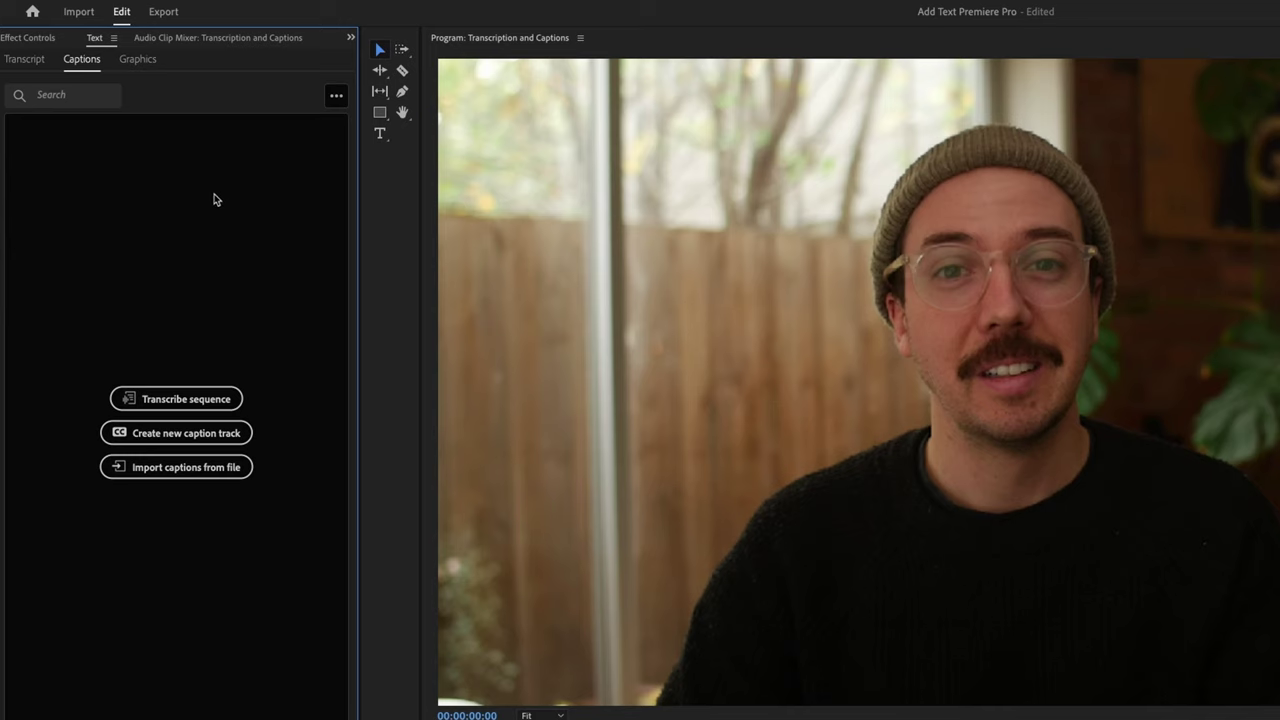
pyautogui.click(199, 397)
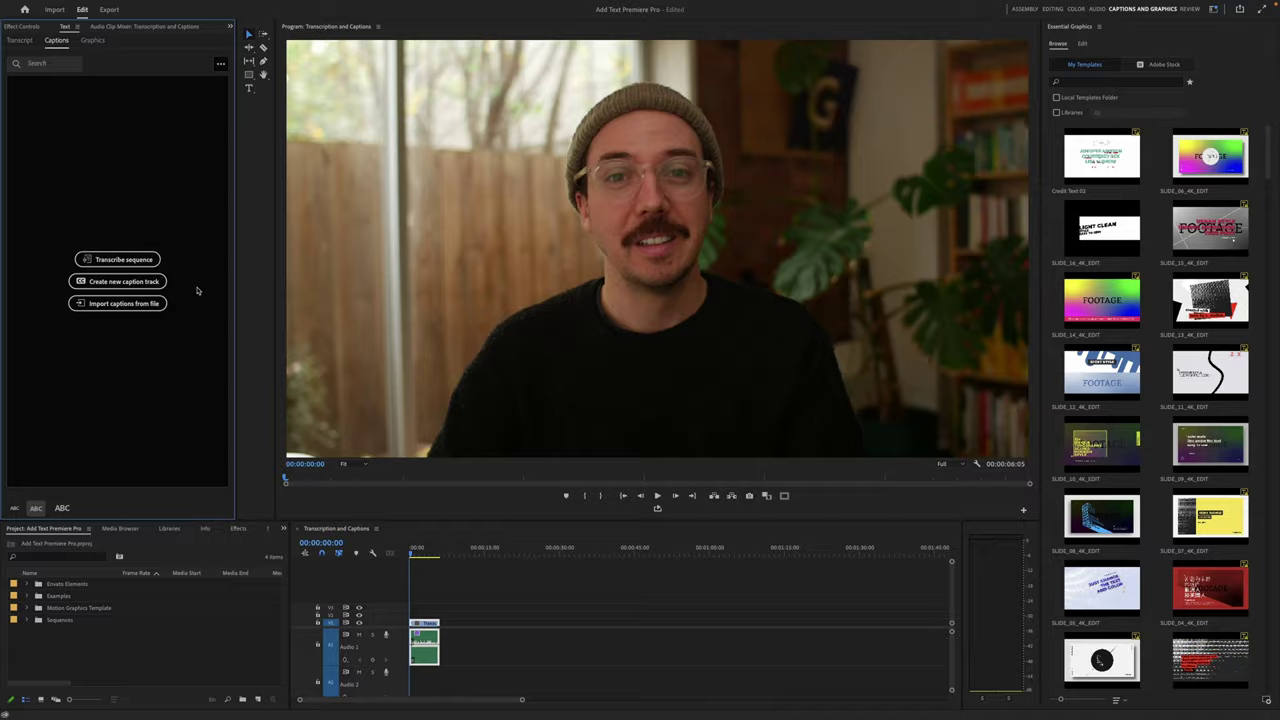
# Step: Run the English, Mix-track transcription and play the sequence to check the transcript
pyautogui.click(124, 260)
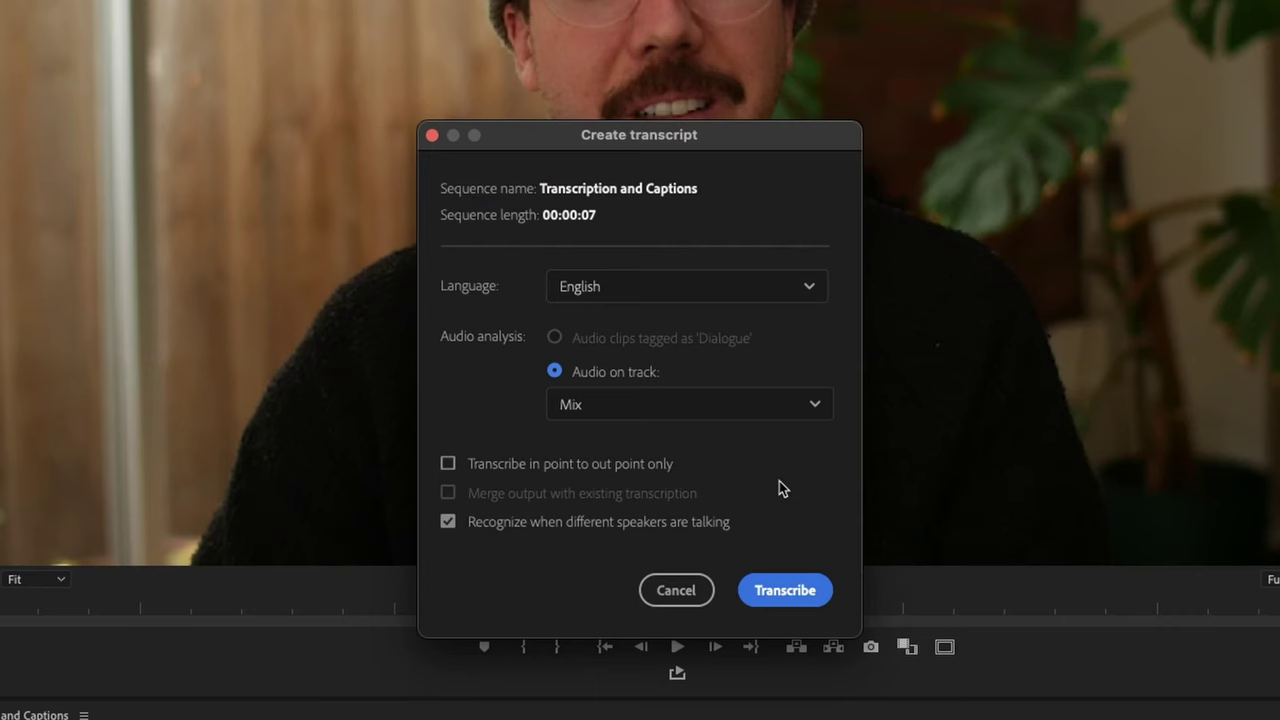
pyautogui.click(782, 592)
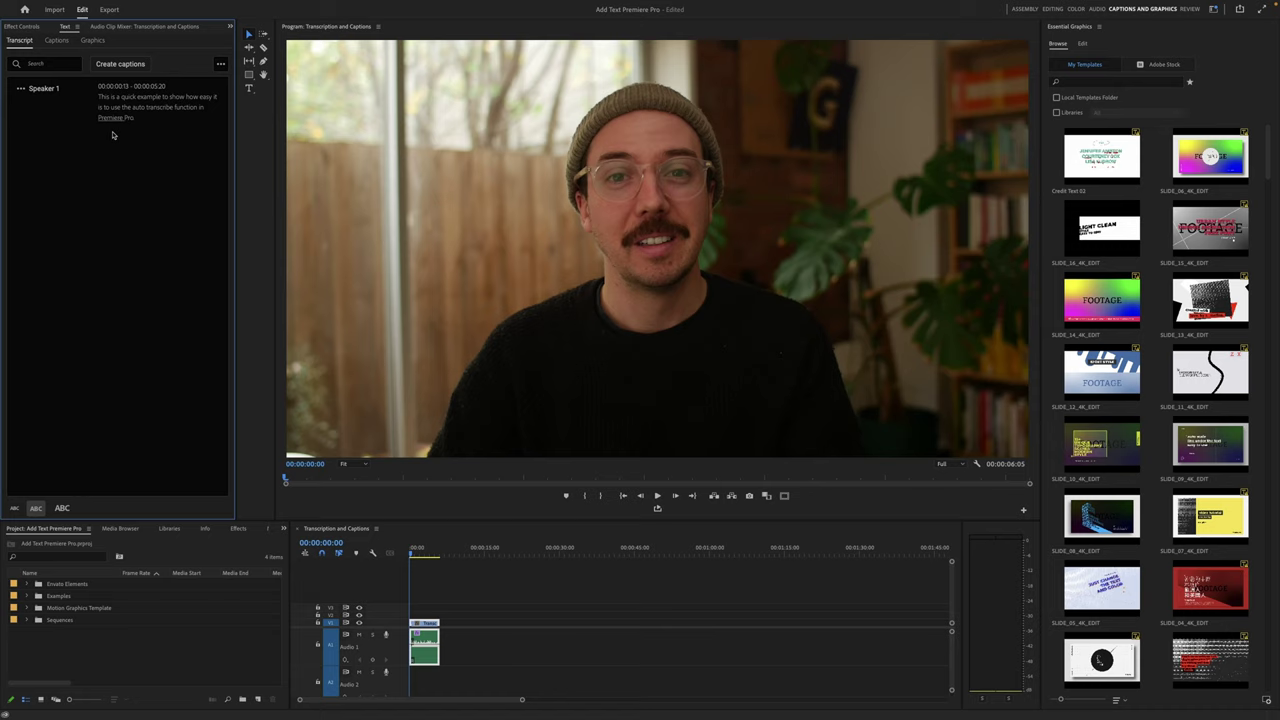
pyautogui.click(424, 557)
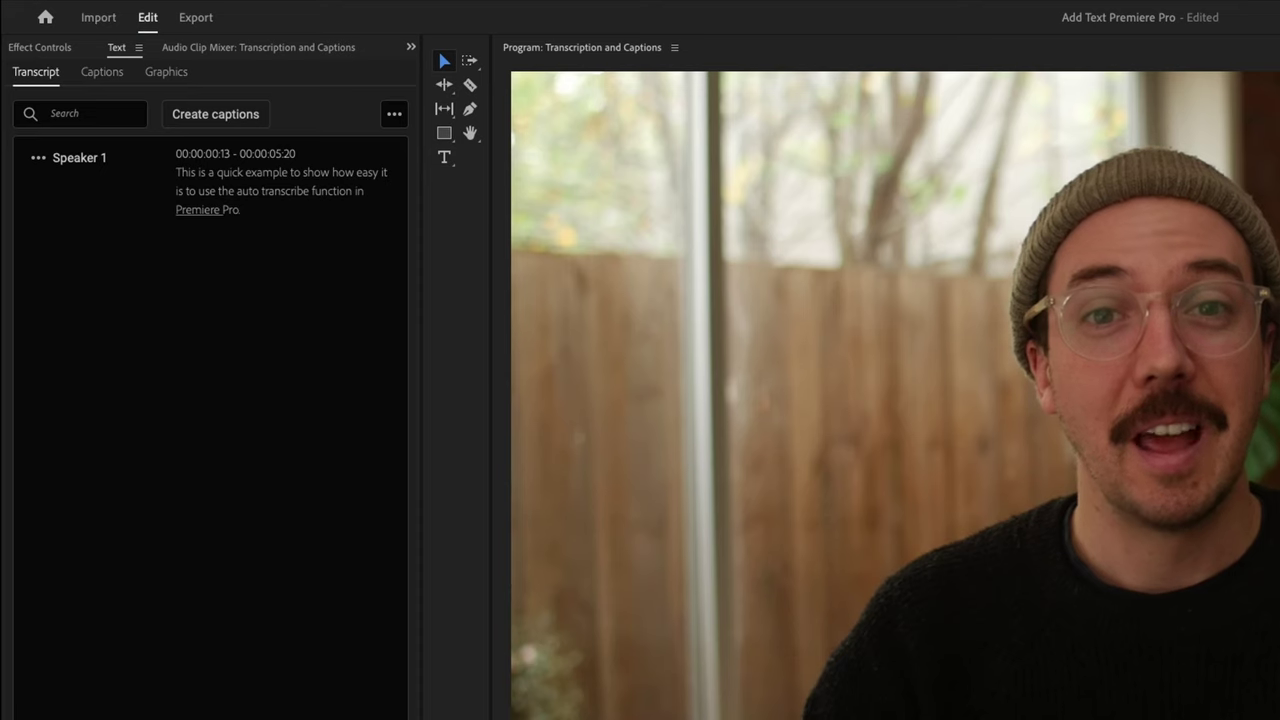
pyautogui.press('space')
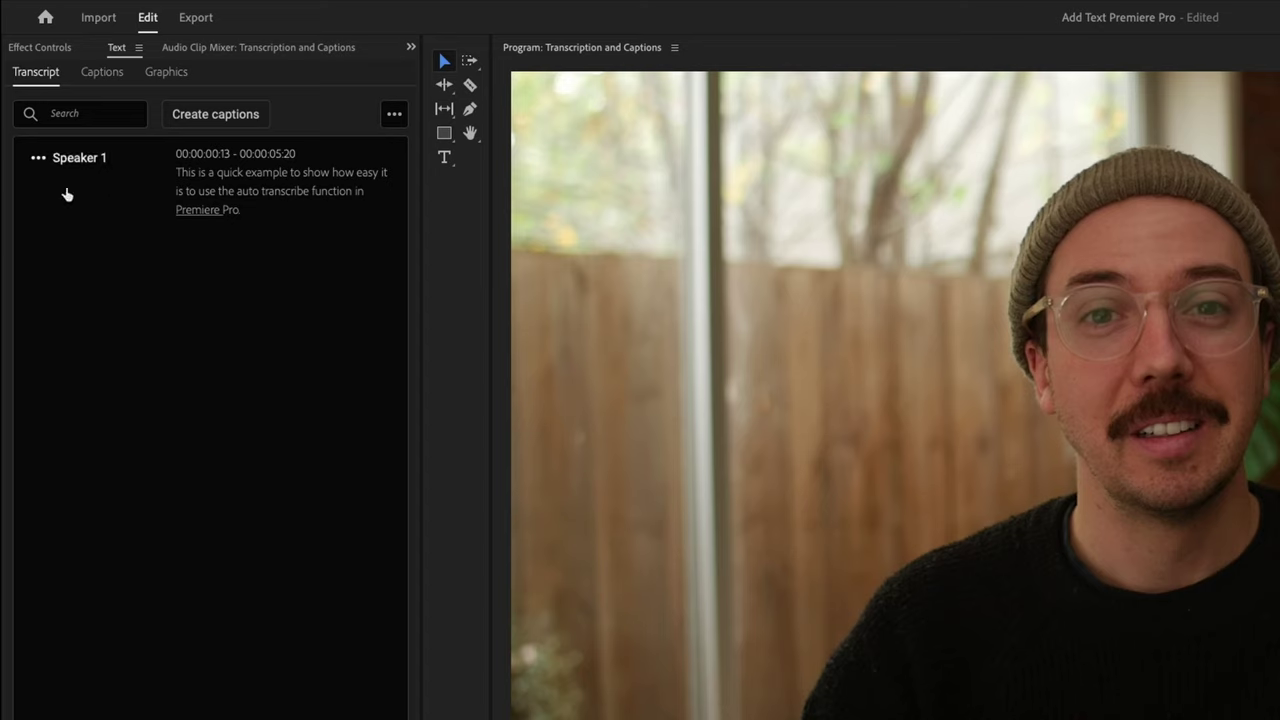
# Step: Rename Speaker 1 to the presenter's first name in Edit speakers and save
pyautogui.click(40, 163)
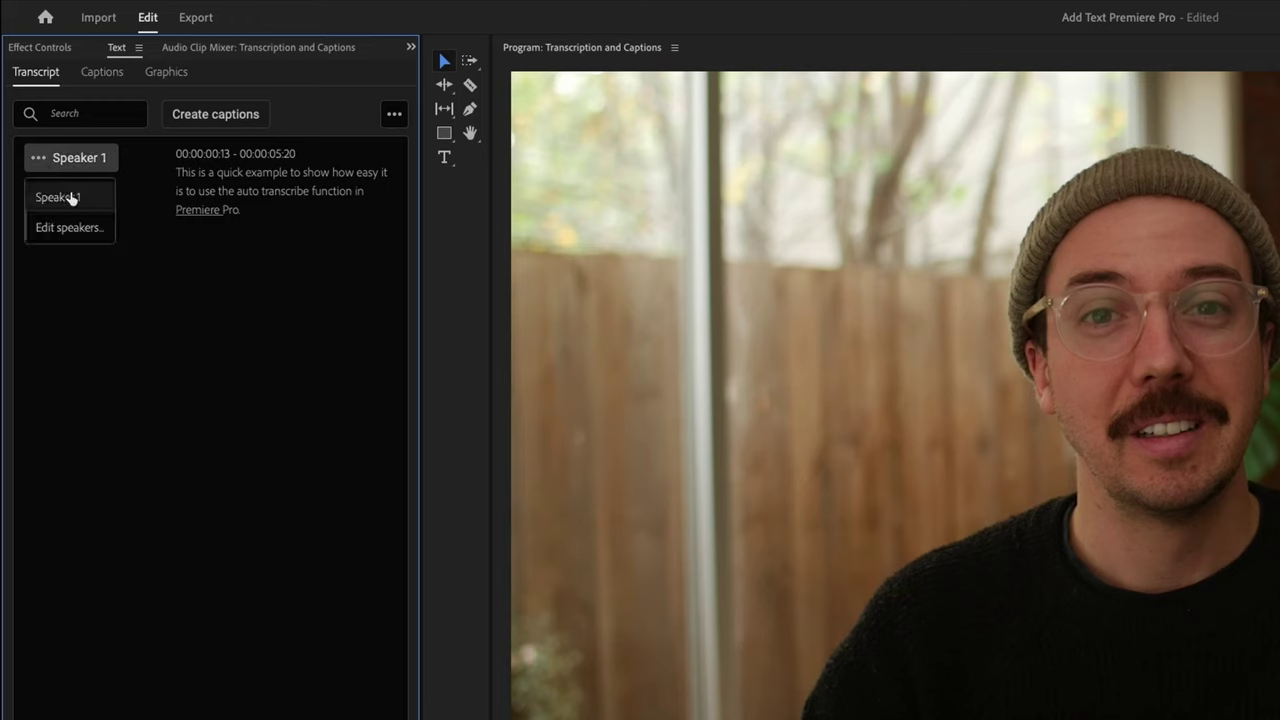
pyautogui.click(52, 230)
pyautogui.click(227, 436)
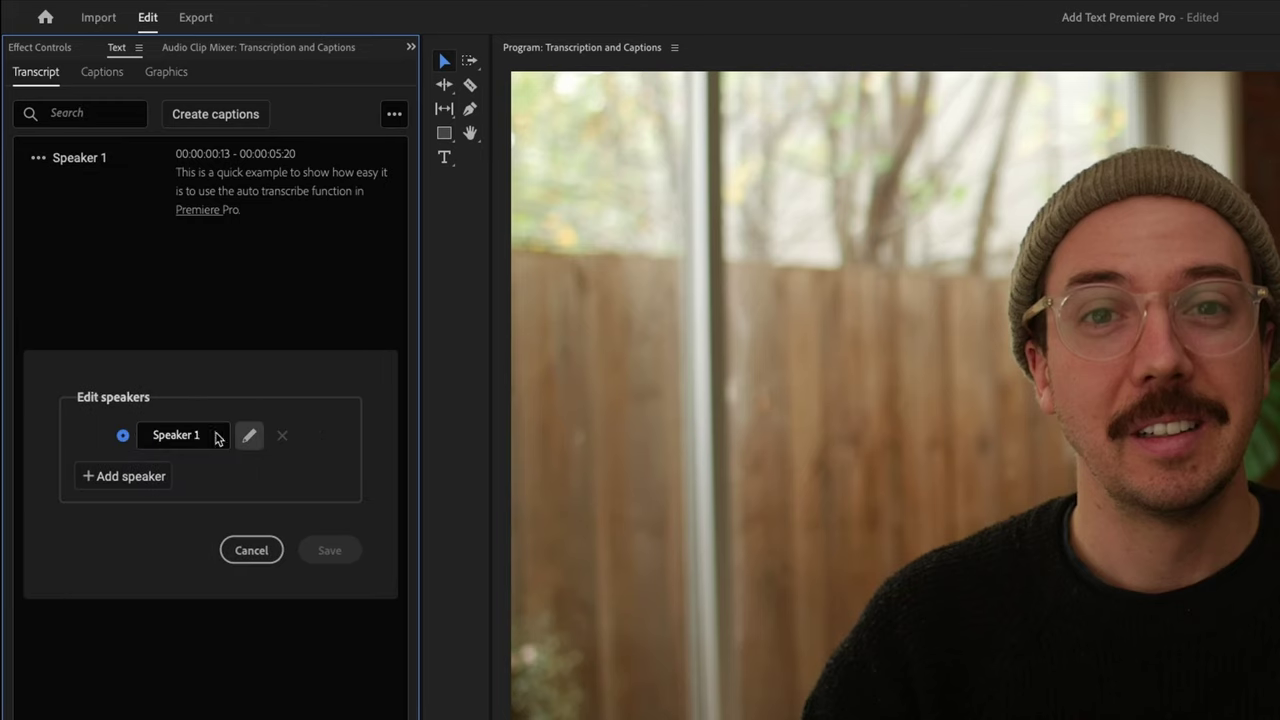
pyautogui.doubleClick(203, 434)
pyautogui.tripleClick(205, 434)
pyautogui.write('Tom')
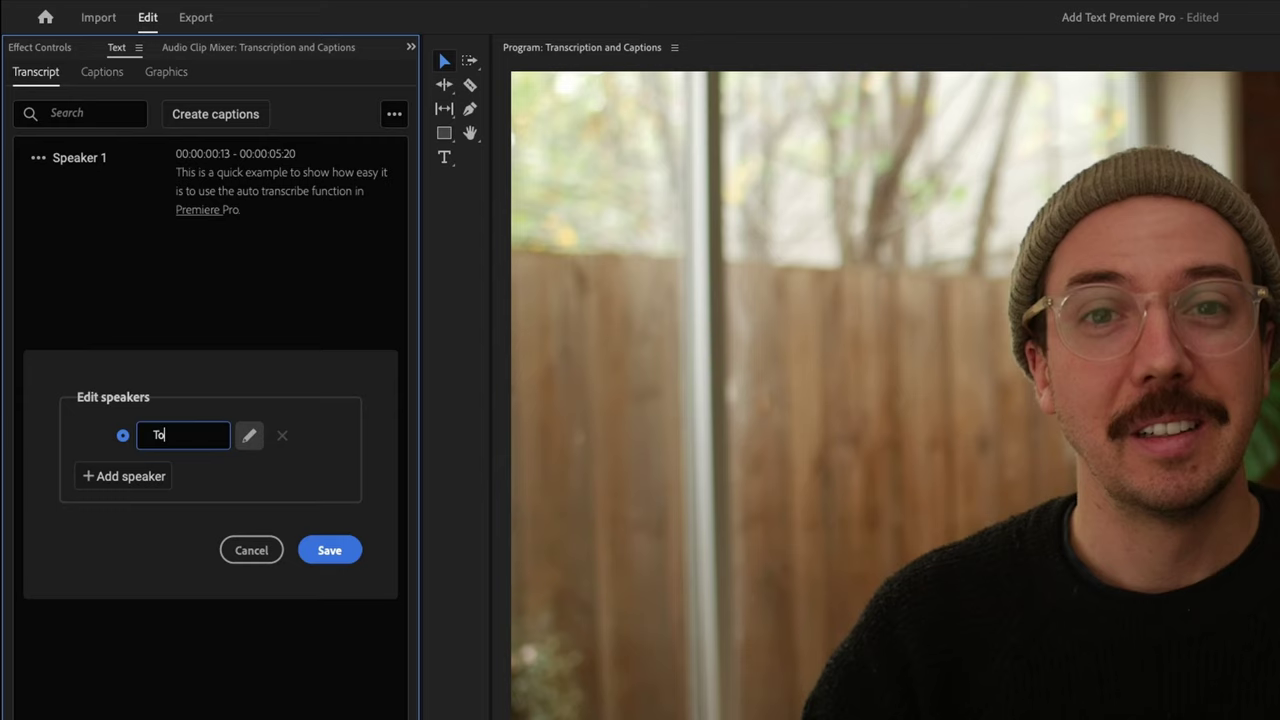
pyautogui.click(327, 560)
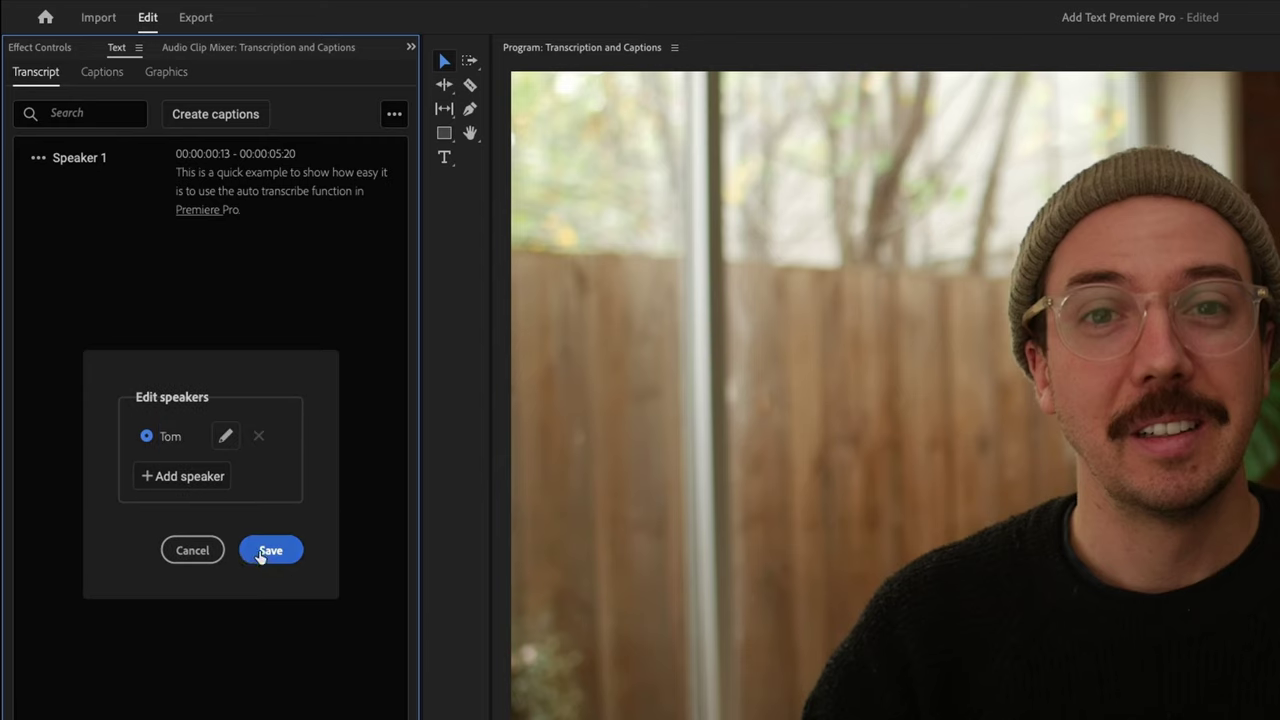
pyautogui.click(262, 552)
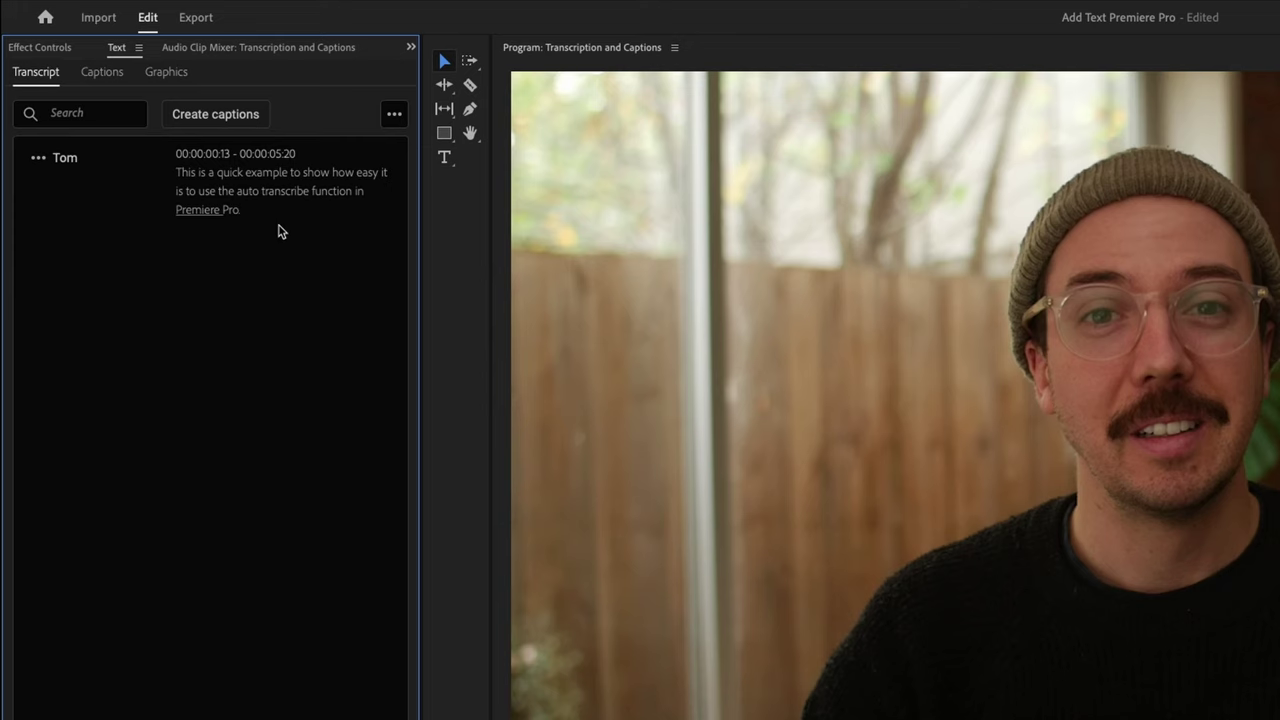
# Step: Test-edit the transcript word 'auto' to 'AUTO', then restore it to 'auto'
pyautogui.click(250, 191)
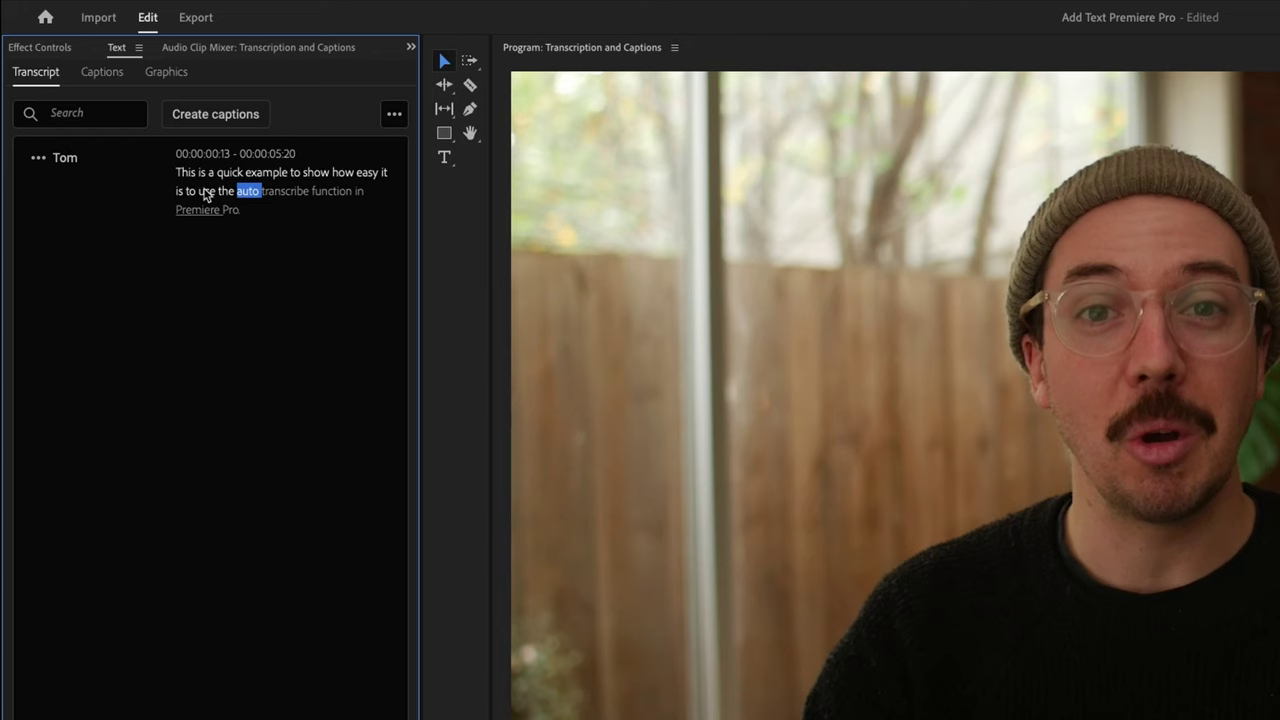
pyautogui.doubleClick(246, 198)
pyautogui.doubleClick(253, 190)
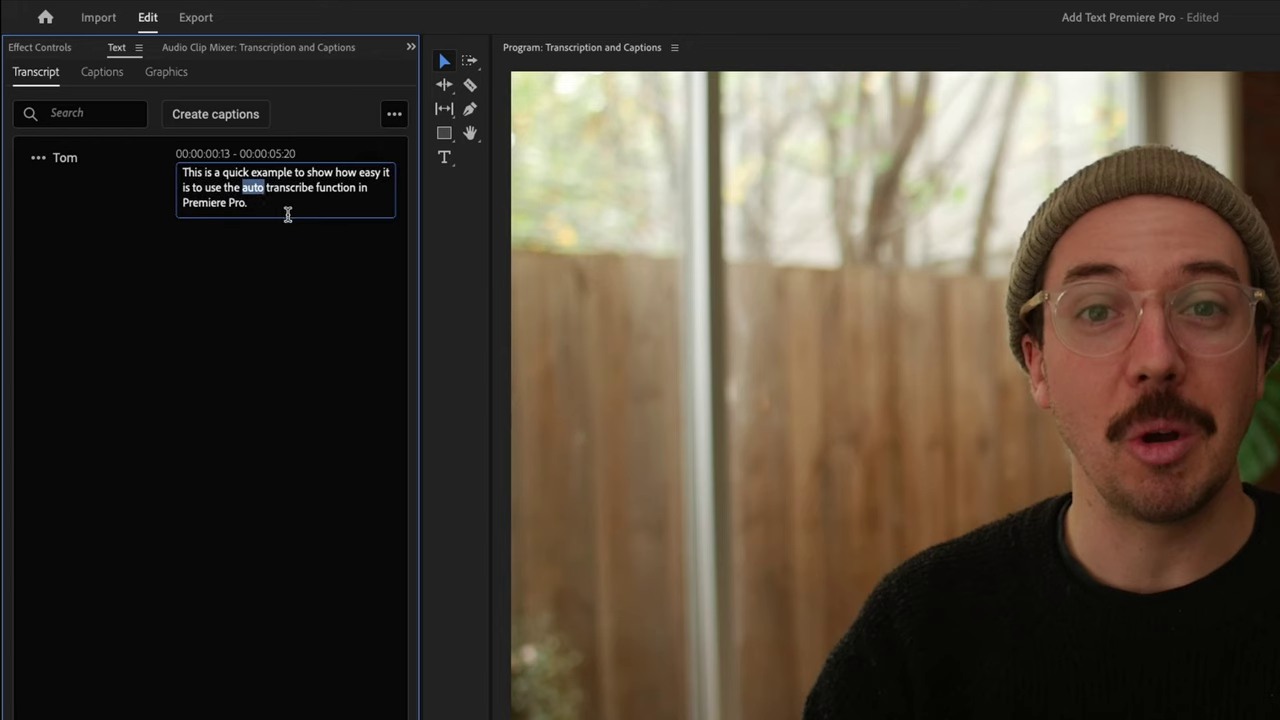
pyautogui.write('AUTO')
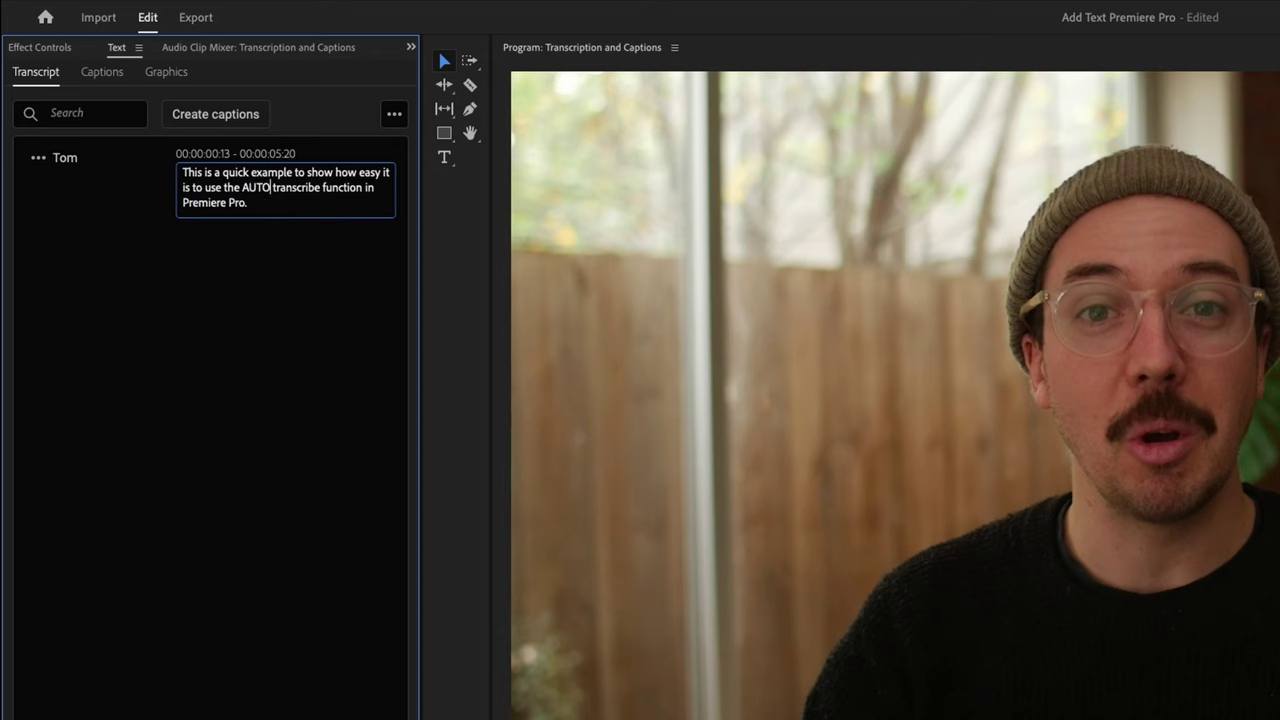
pyautogui.press('BackSpace')
pyautogui.press('BackSpace')
pyautogui.press('BackSpace')
pyautogui.press('BackSpace')
pyautogui.write('auto')
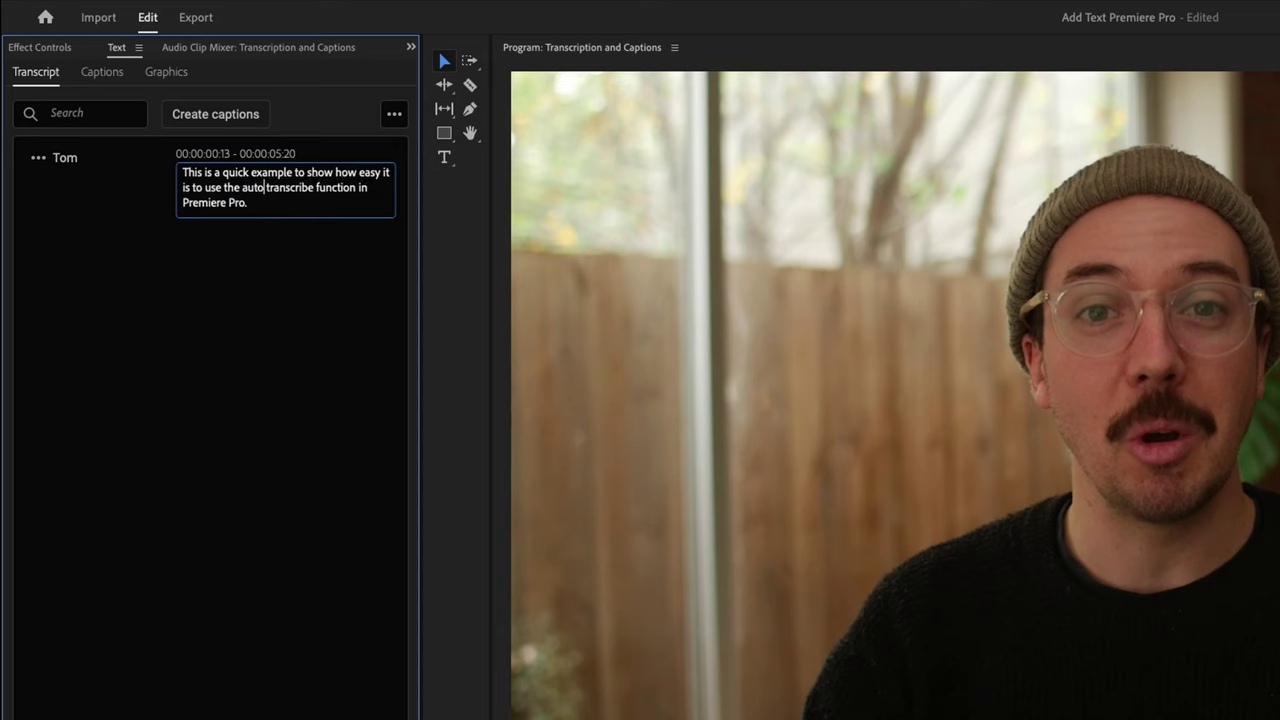
# Step: Generate Subtitle captions from the finished transcript with default settings, giving two caption entries
pyautogui.click(279, 291)
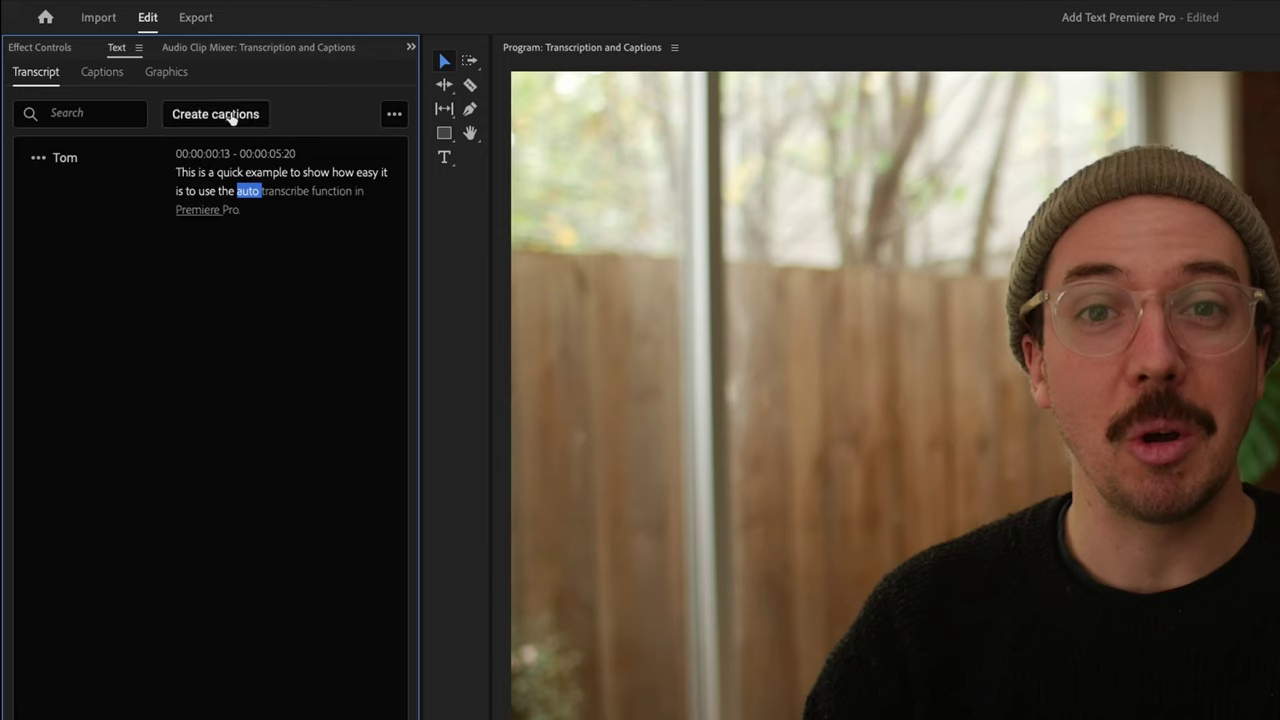
pyautogui.click(232, 120)
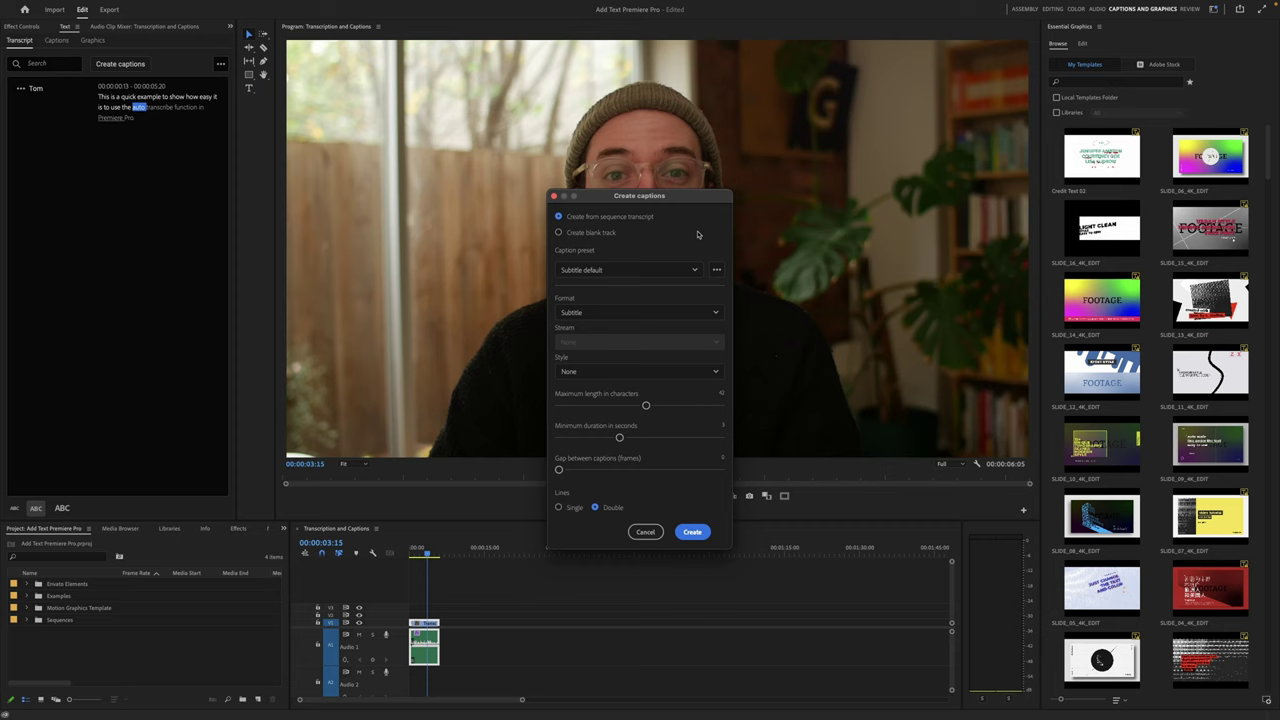
pyautogui.click(692, 532)
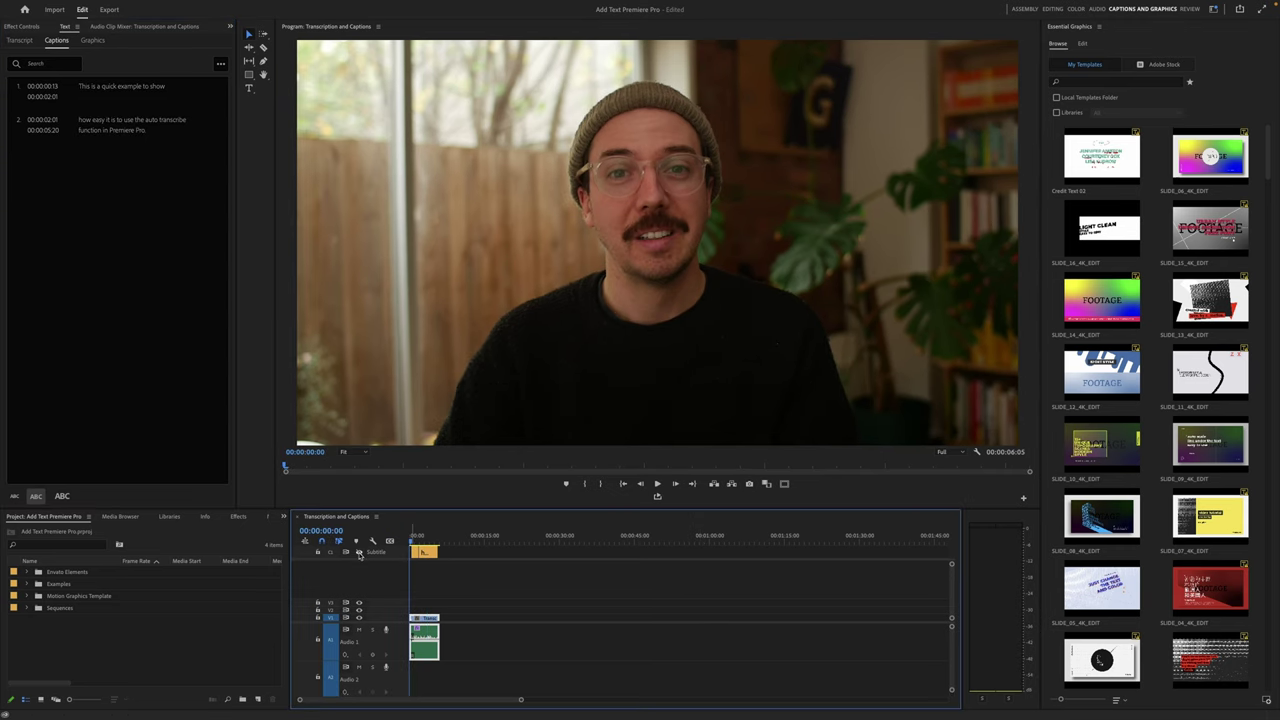
# Step: Play the sequence with the subtitle track visible and stop on the second caption at 00:00:02:11
pyautogui.click(359, 553)
pyautogui.click(359, 553)
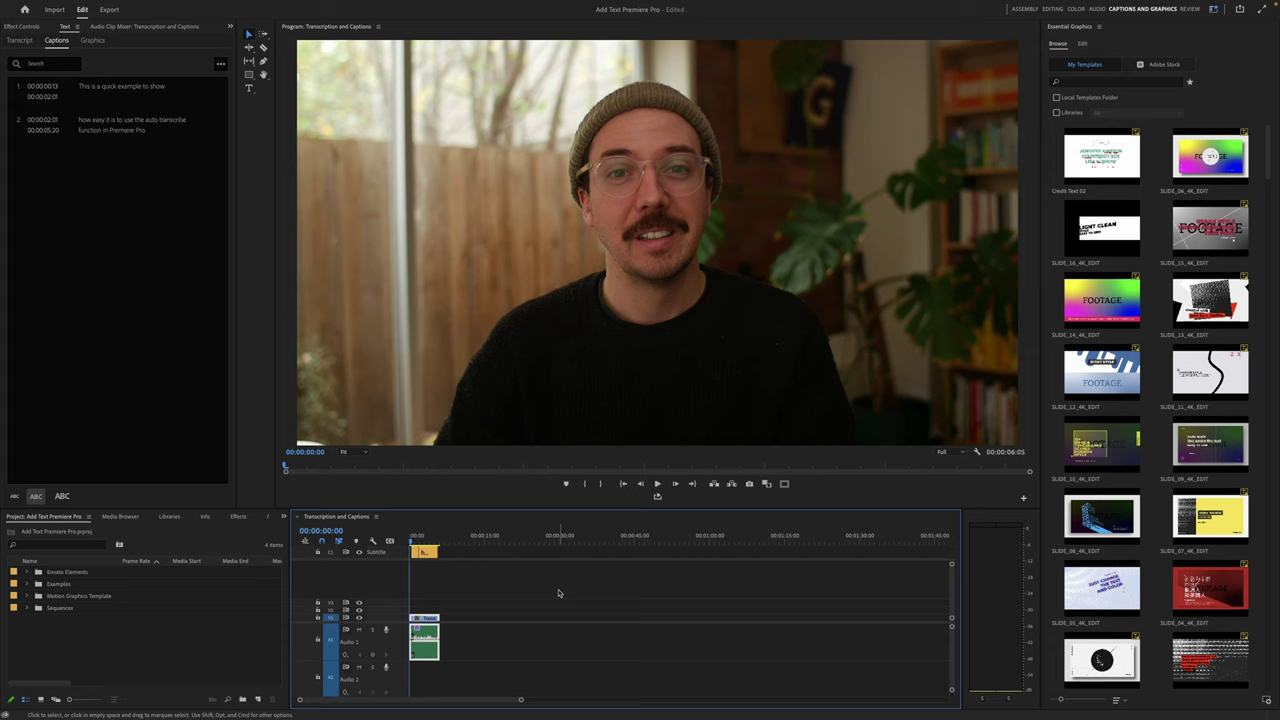
pyautogui.press('space')
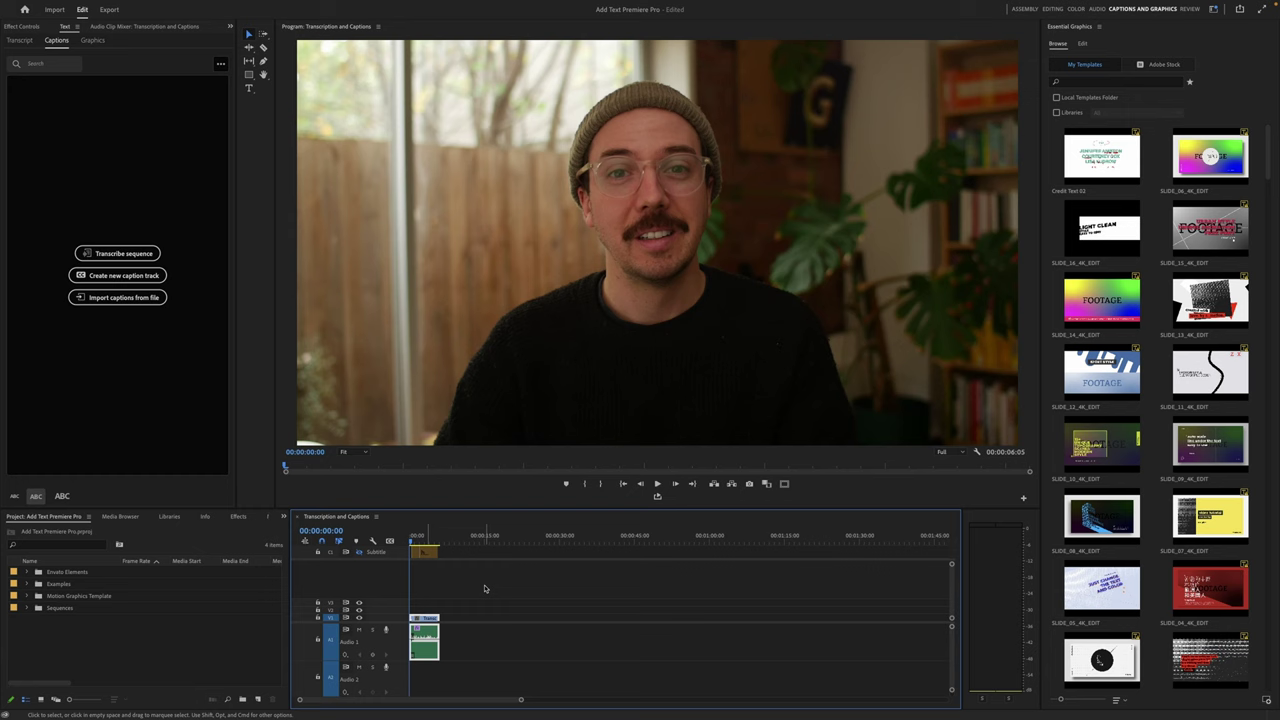
pyautogui.press('space')
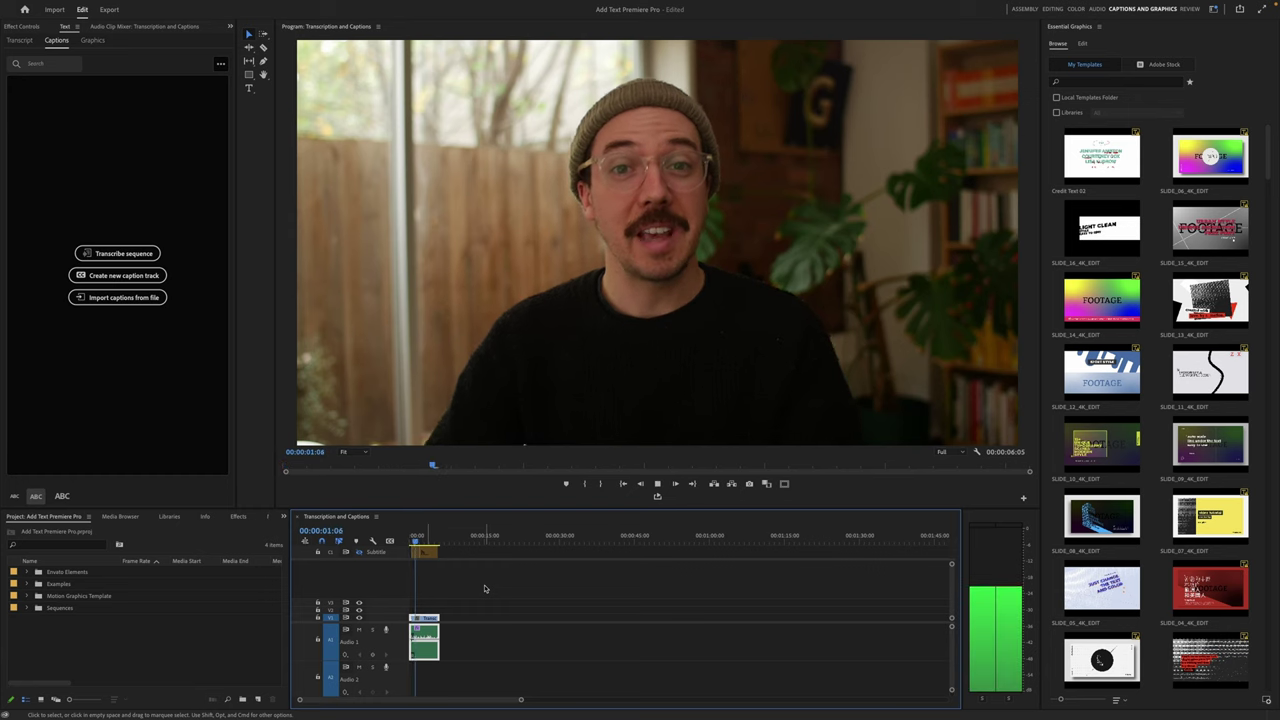
pyautogui.press('space')
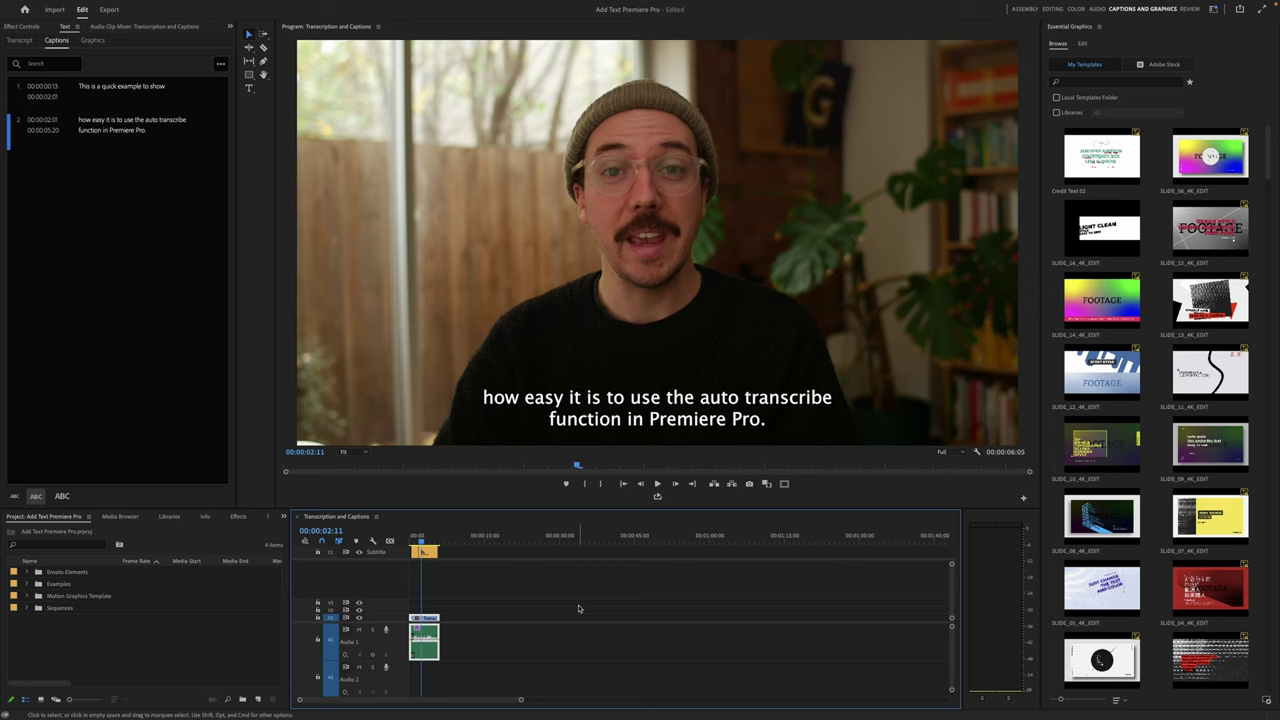
# Step: Move the playhead to 00:00:02:15, then to the sequence end at 00:00:06:05
pyautogui.click(422, 537)
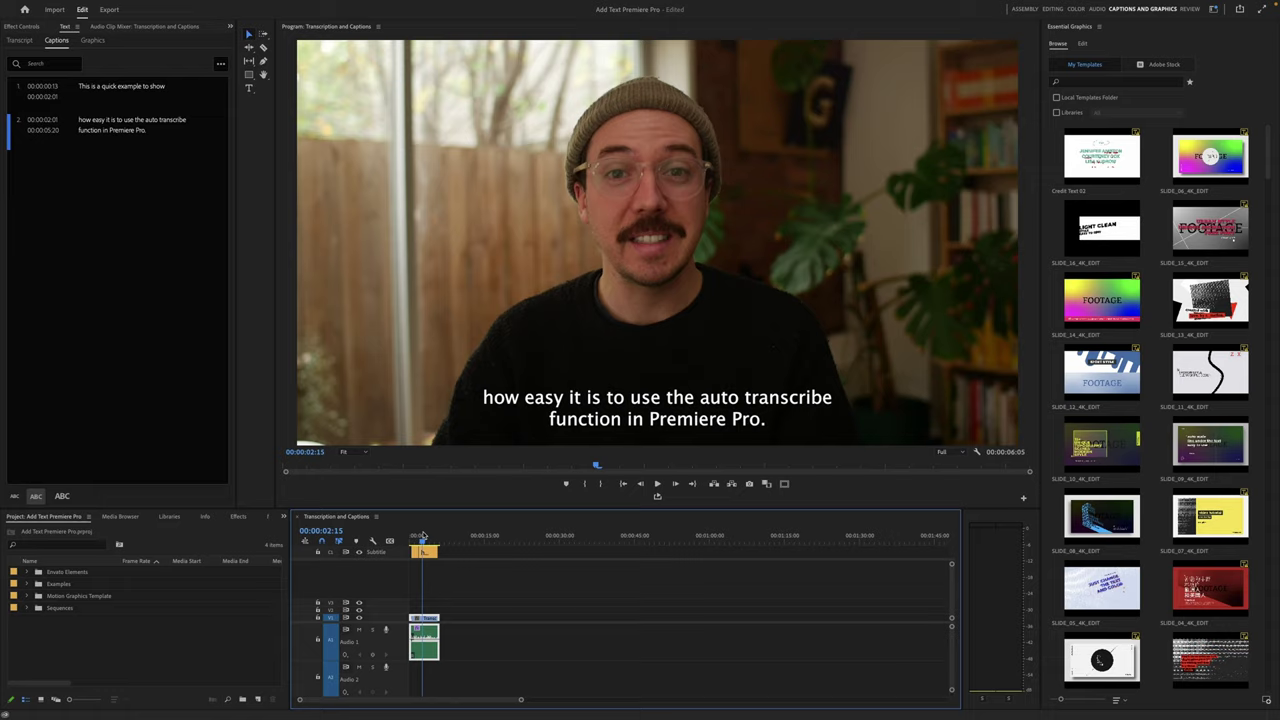
pyautogui.moveTo(422, 537); pyautogui.dragTo(440, 537)
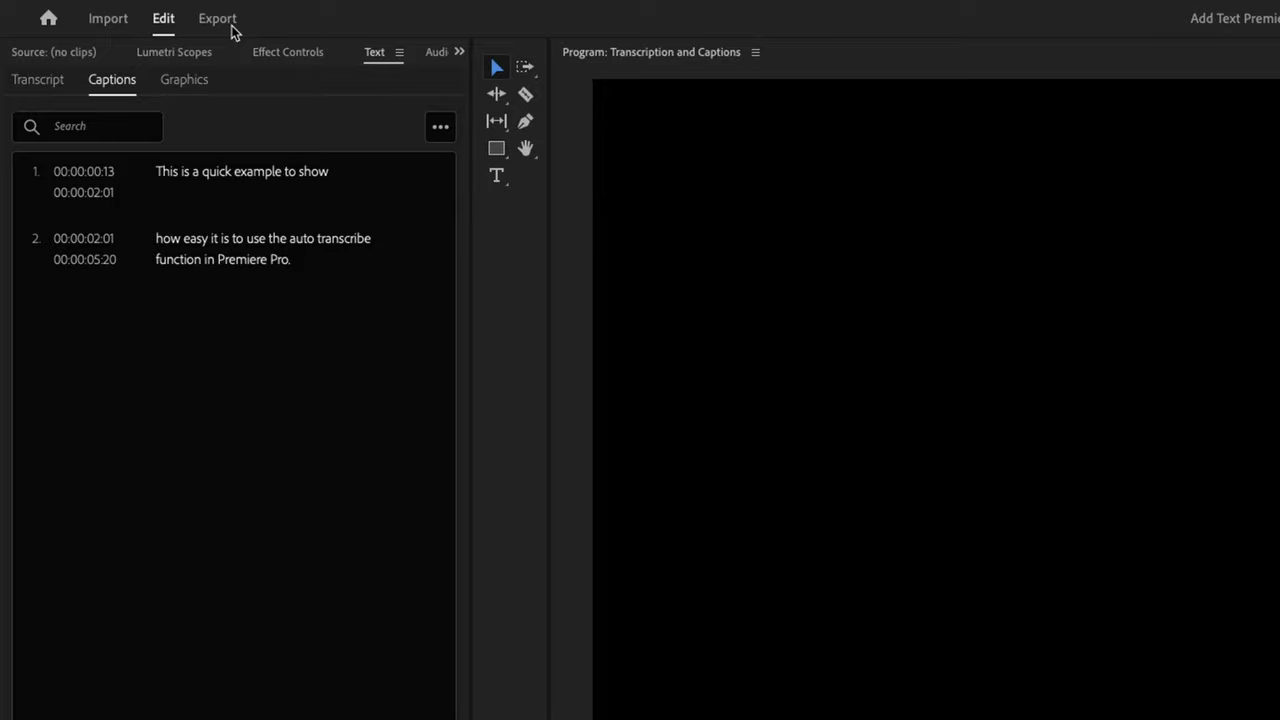
# Step: Export 'Transcription and Captions_subtitles.mp4' using Match Source - Adaptive High Bitrate with captions burned in
pyautogui.click(230, 27)
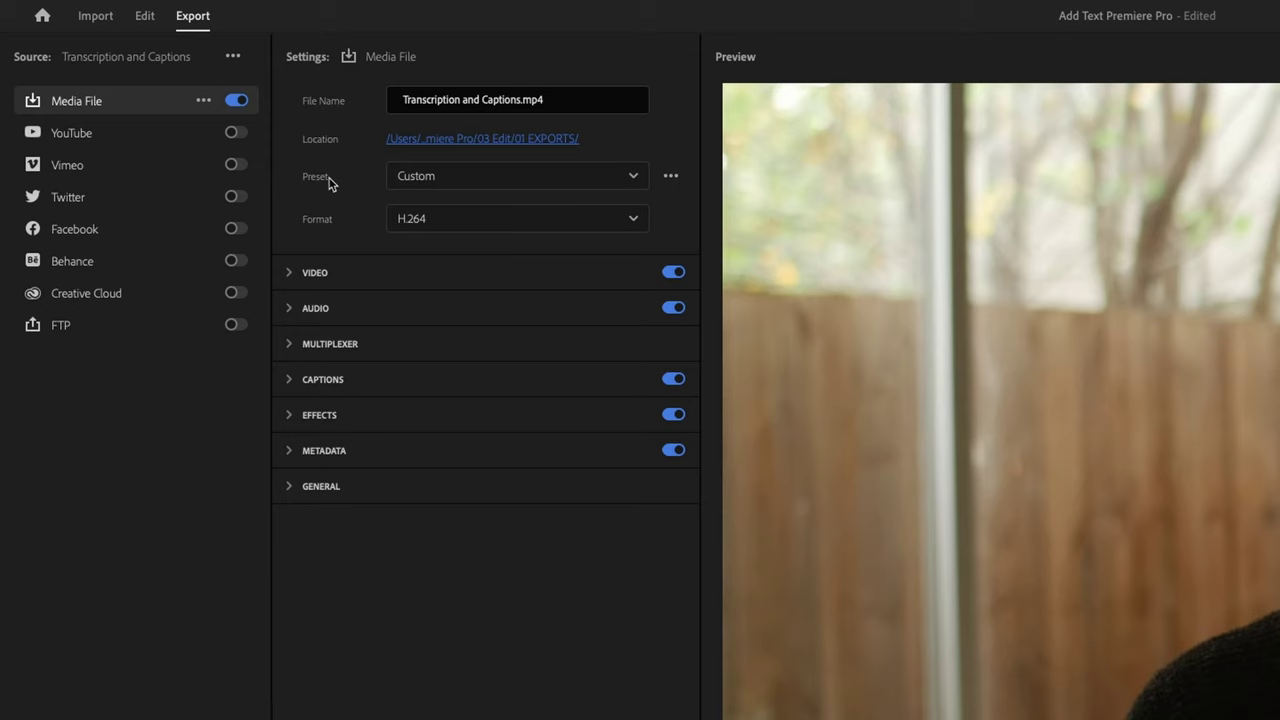
pyautogui.click(417, 176)
pyautogui.click(460, 270)
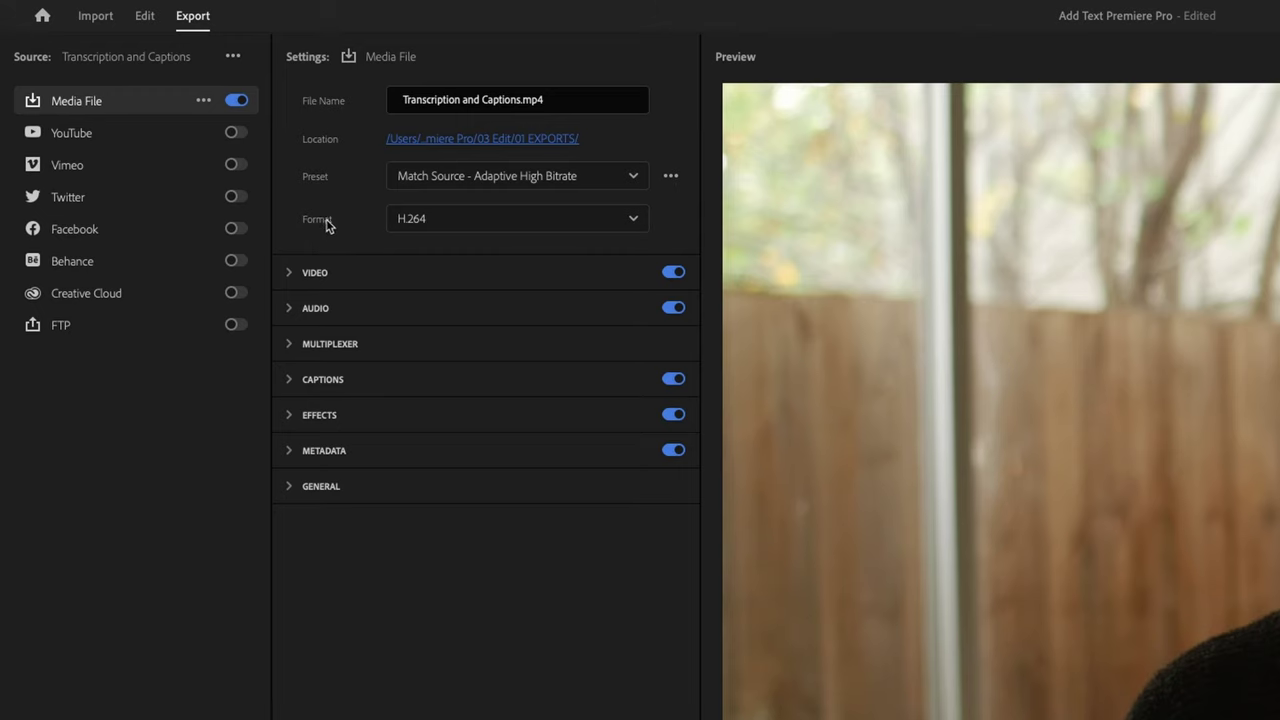
pyautogui.click(521, 100)
pyautogui.press('BackSpace')
pyautogui.write('_sub')
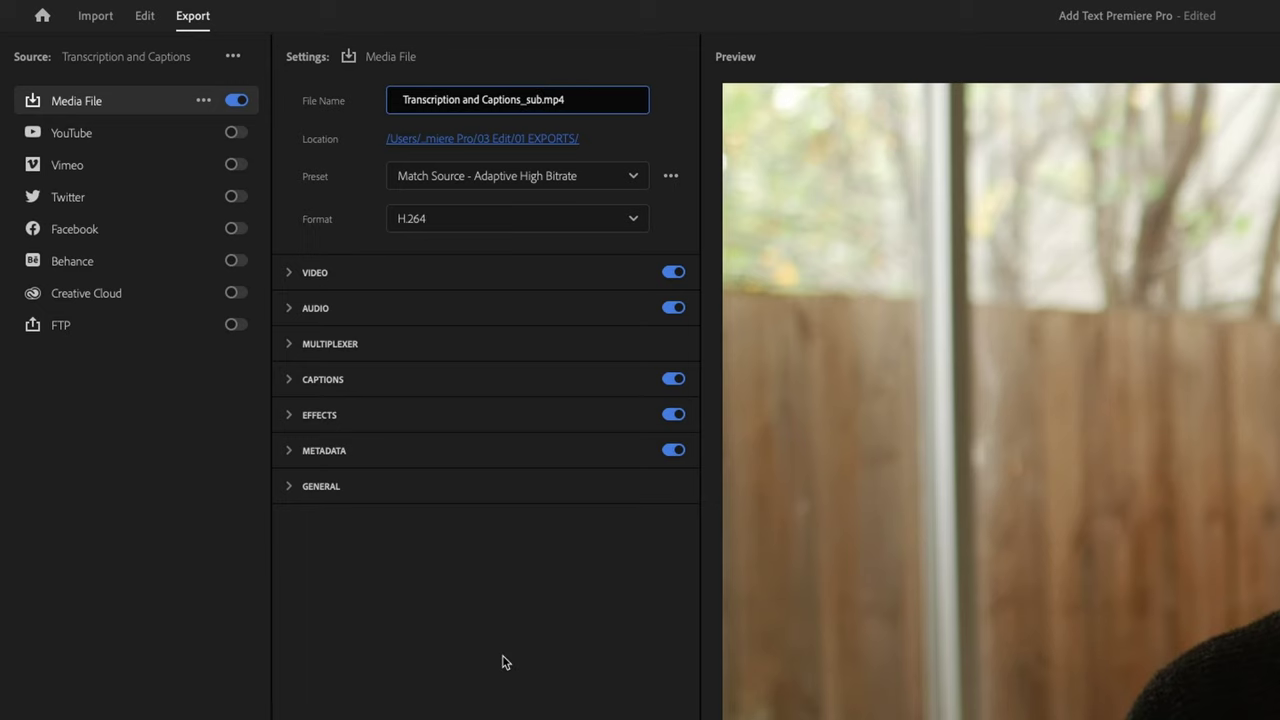
pyautogui.write('titles')
pyautogui.write('.')
pyautogui.press('Return')
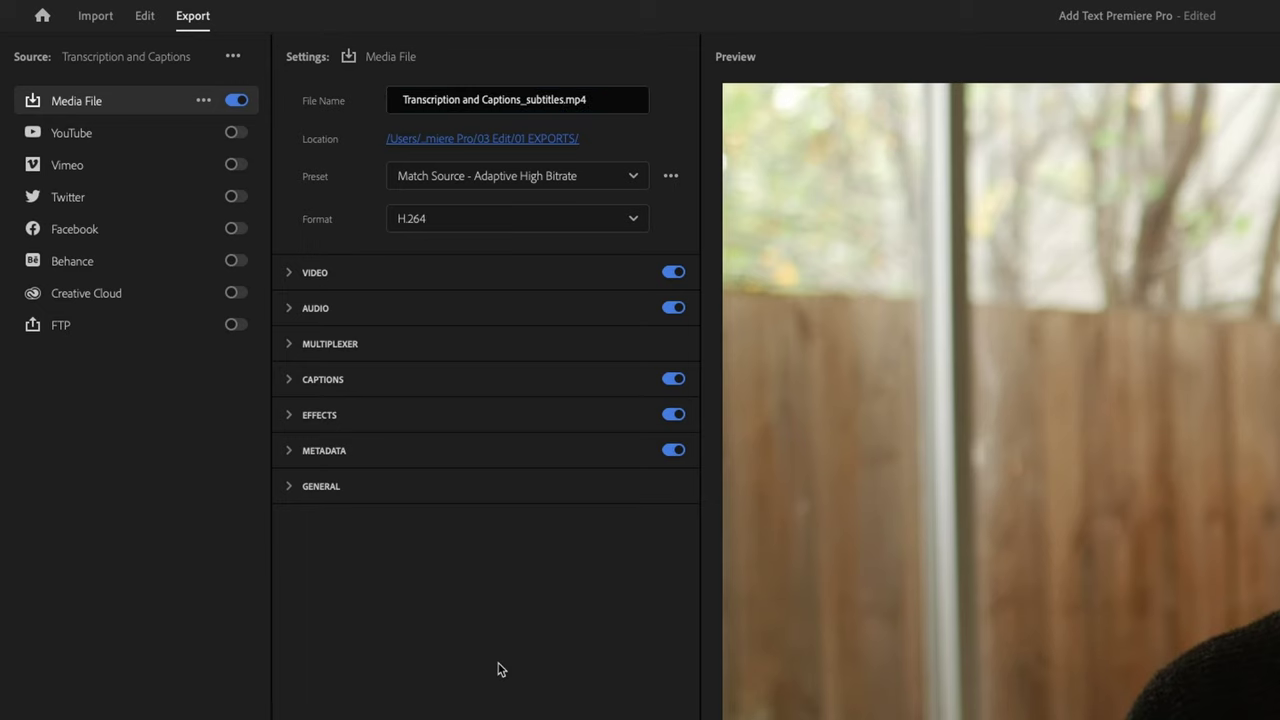
pyautogui.click(288, 385)
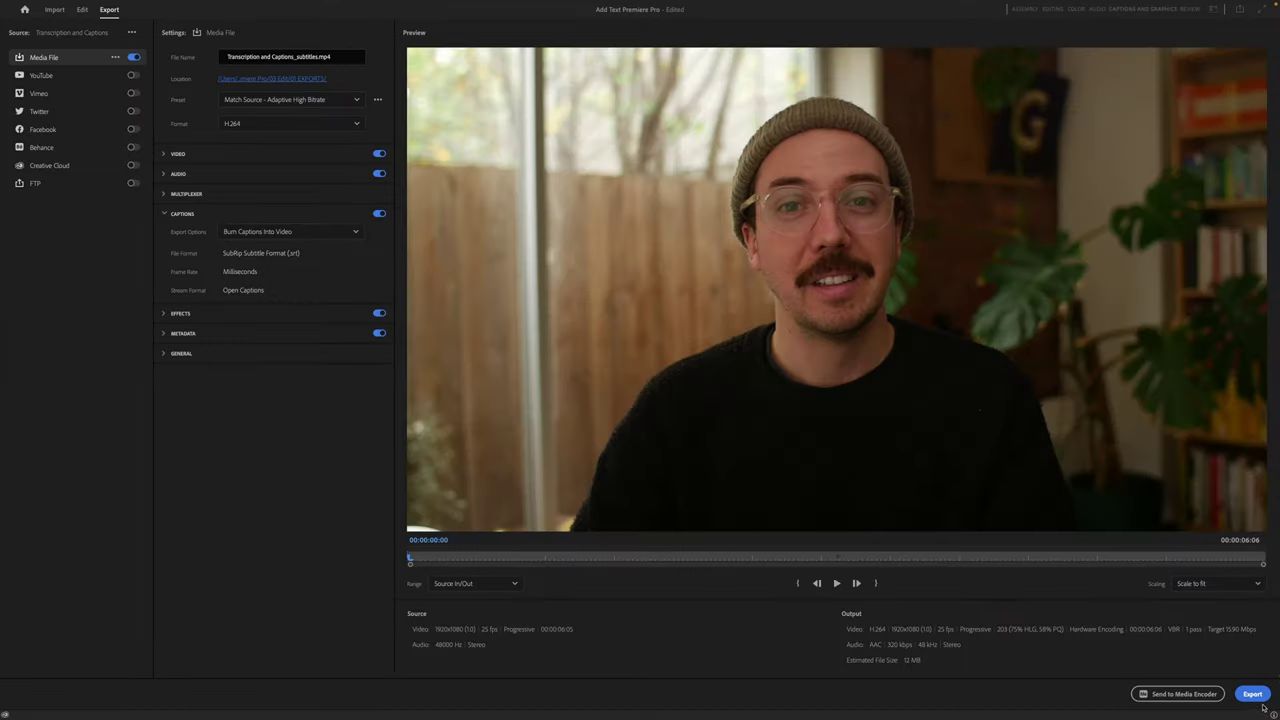
pyautogui.click(1258, 697)
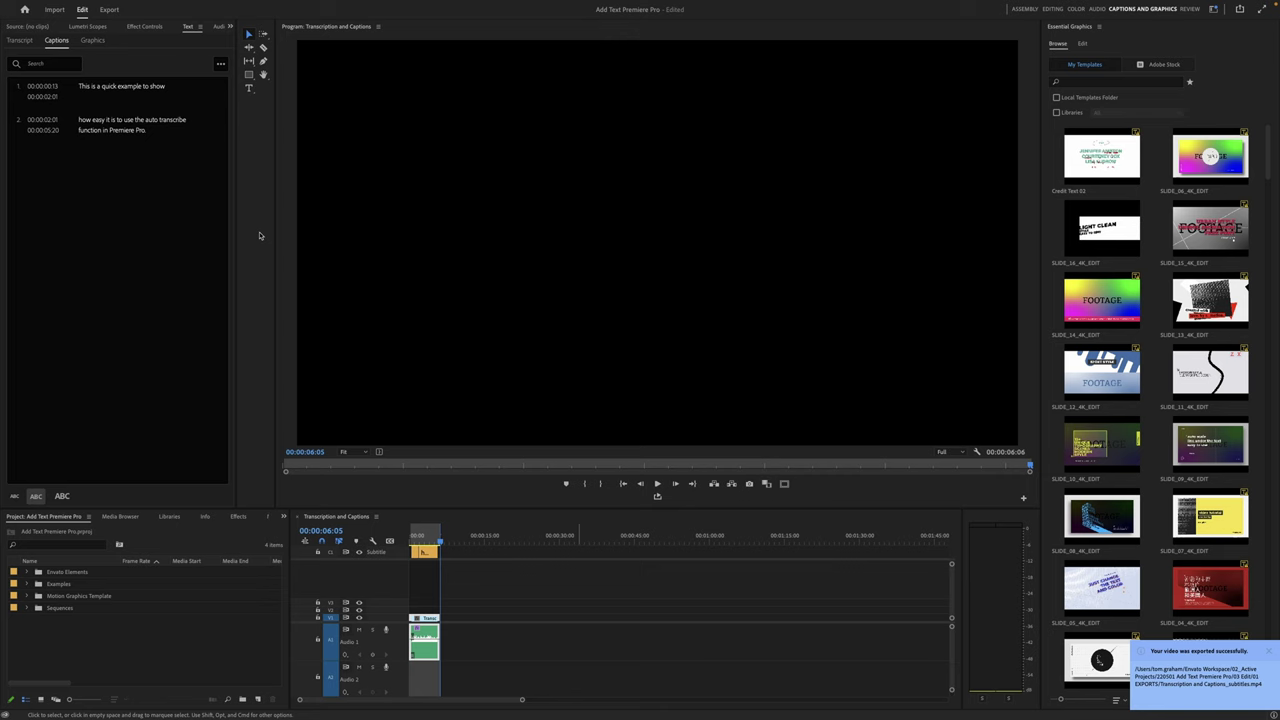
# Step: Export 'Transcription and Captions.mp4' with captions saved as a SubRip .srt sidecar file
pyautogui.click(110, 10)
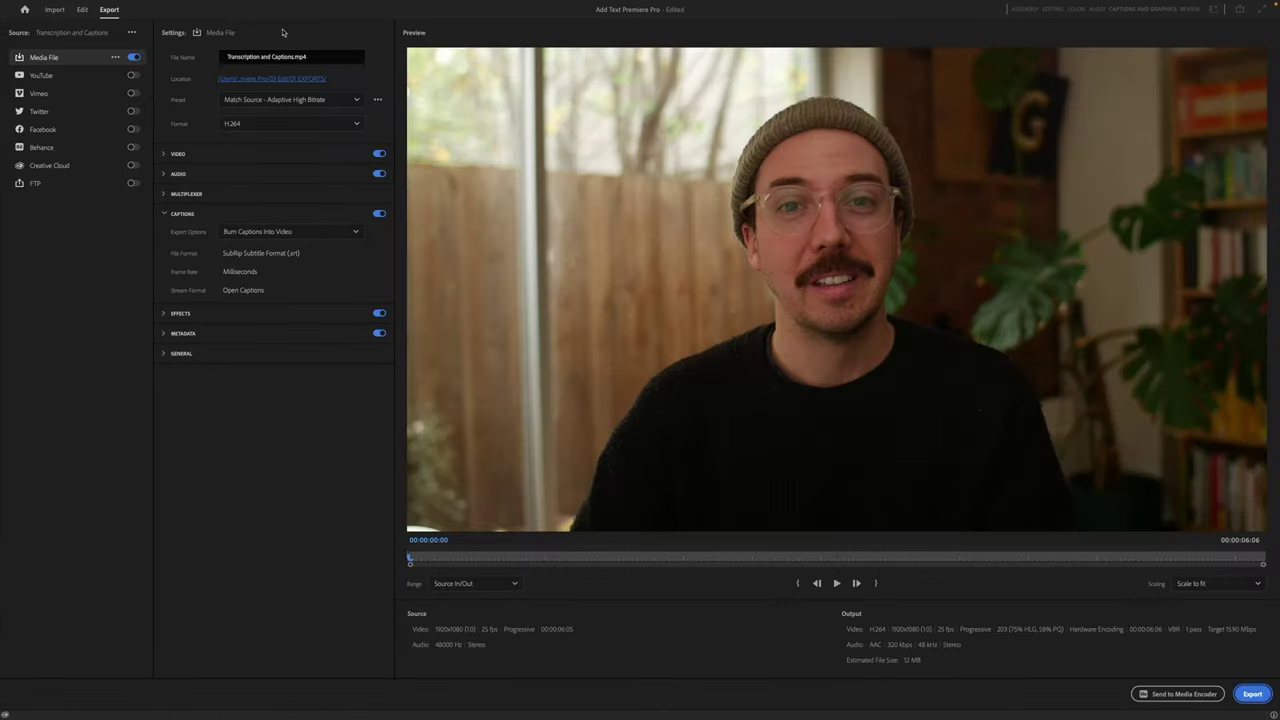
pyautogui.click(277, 231)
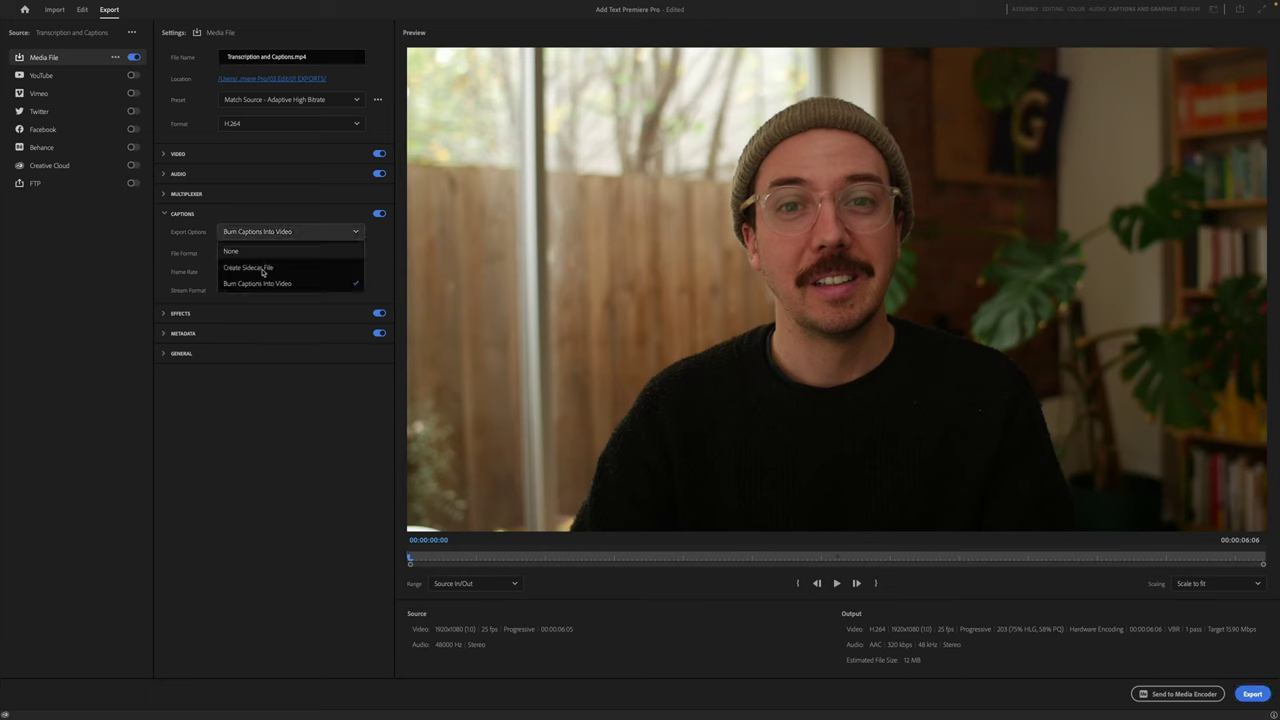
pyautogui.click(263, 268)
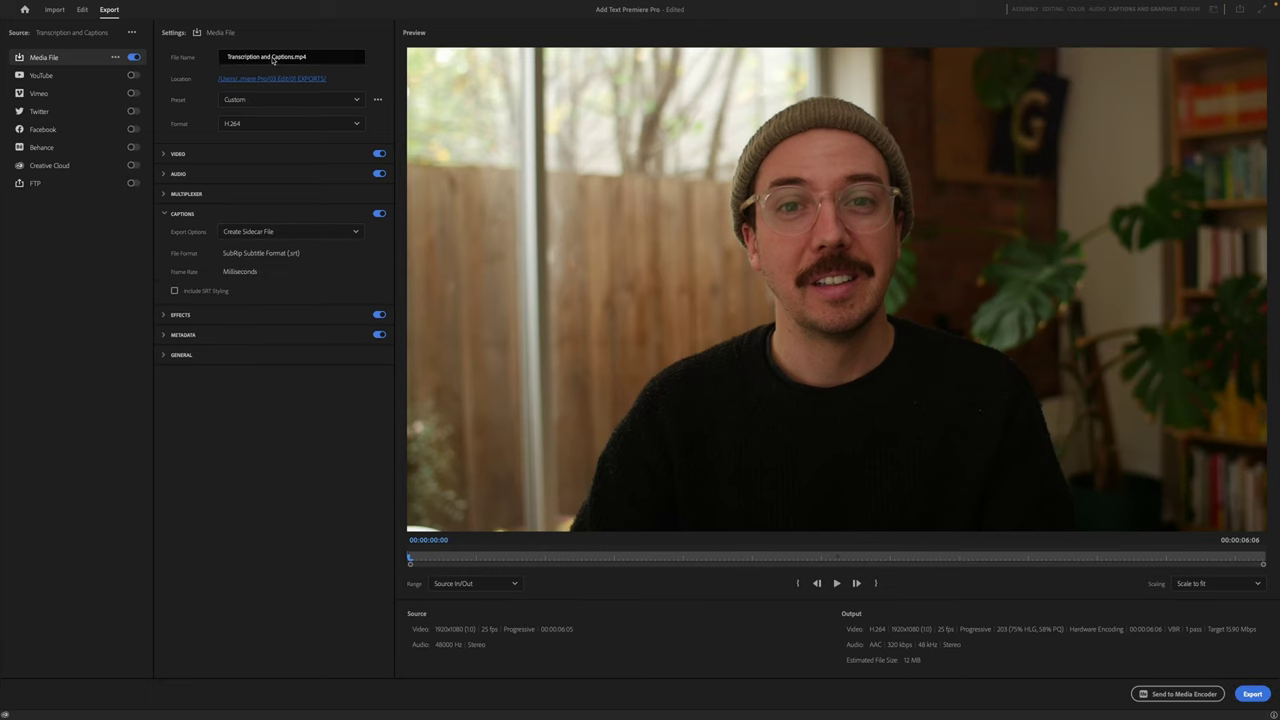
pyautogui.click(1256, 697)
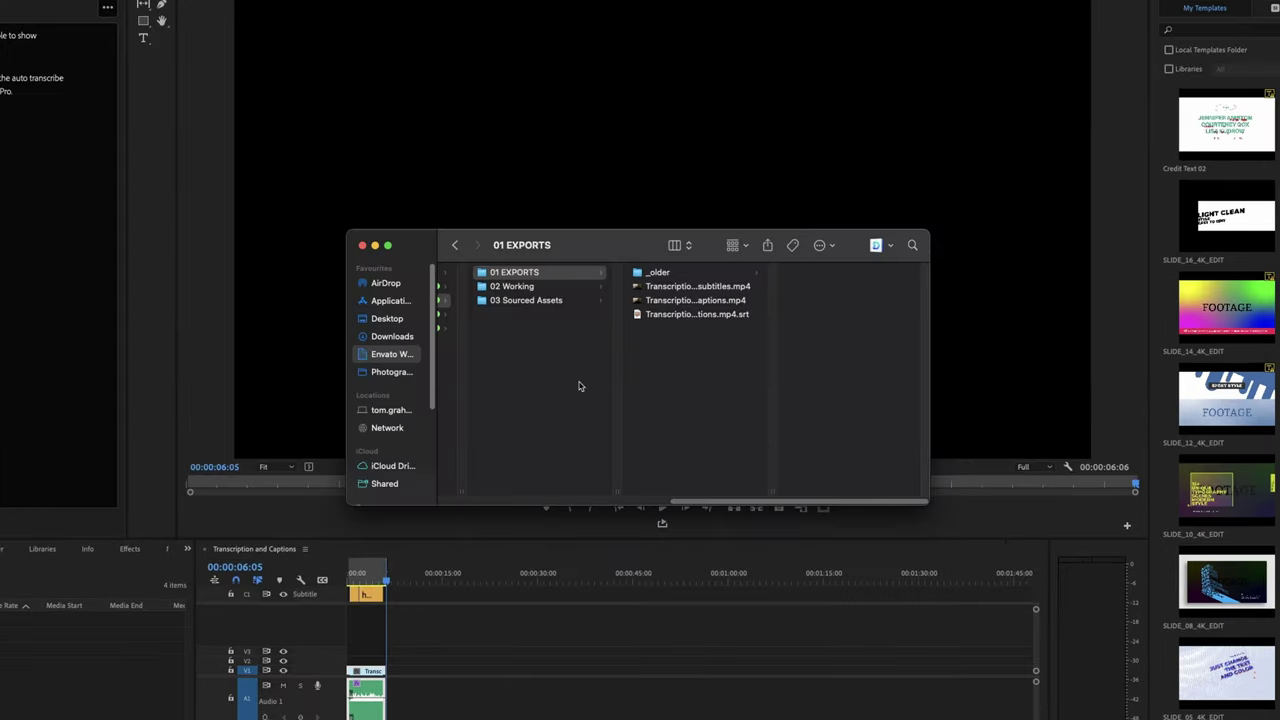
# Step: Quick Look the exported subtitled MP4 in Finder to check the burned-in captions
pyautogui.click(708, 289)
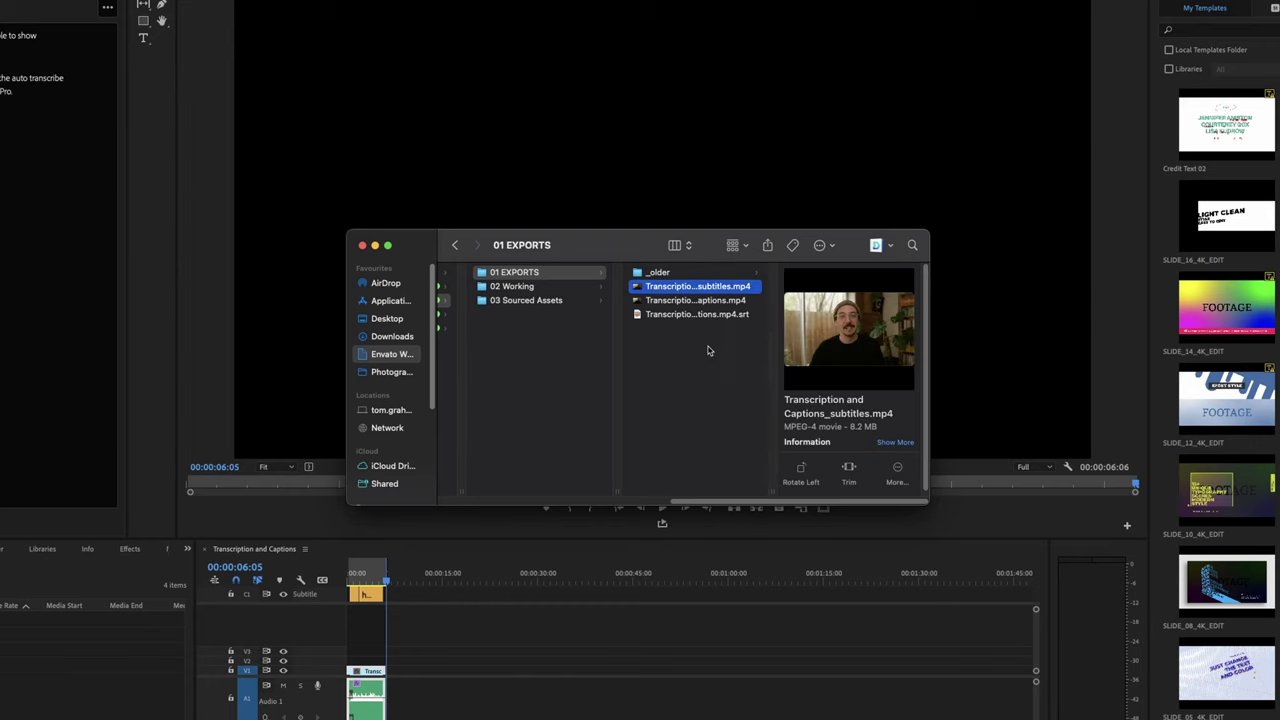
pyautogui.press('space')
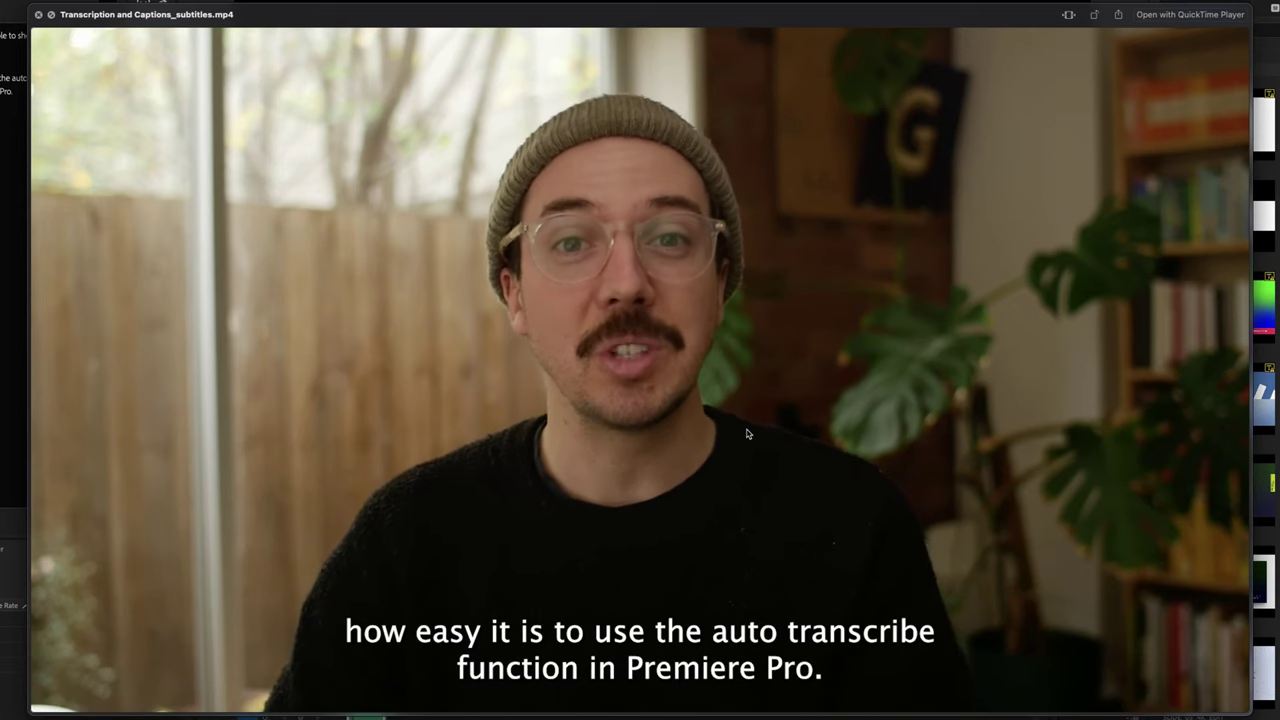
pyautogui.press('space')
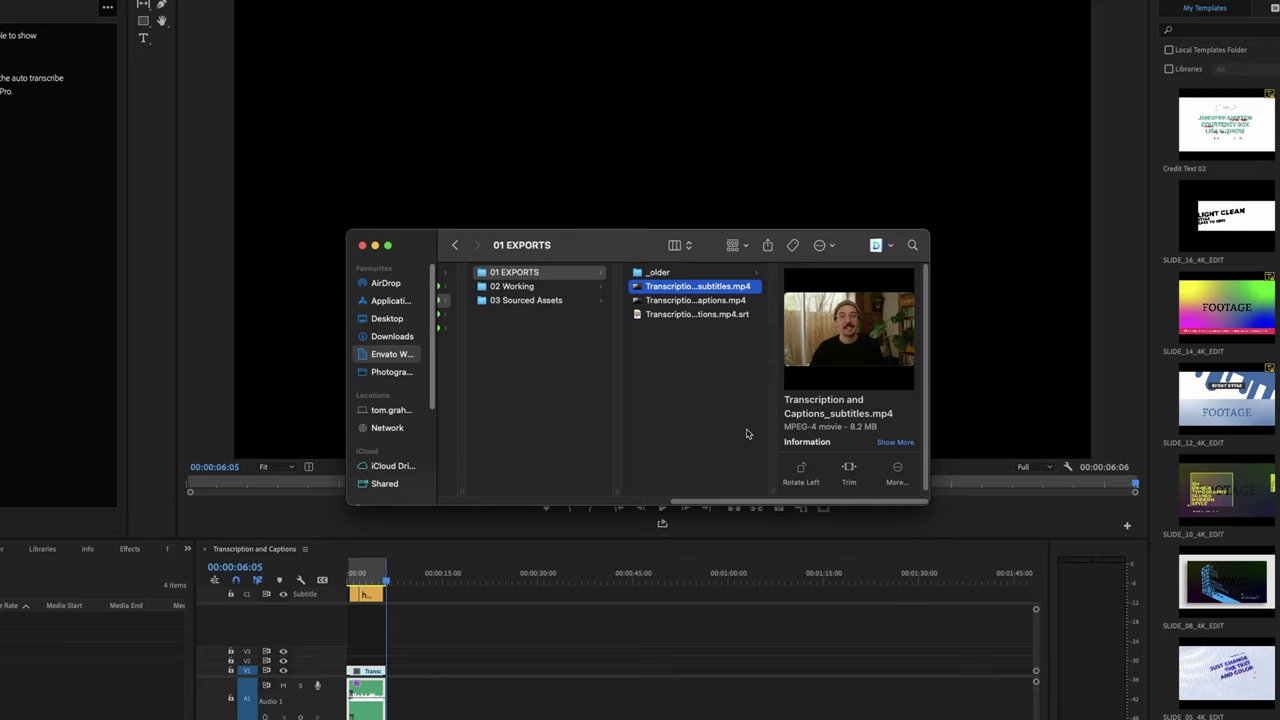
# Step: Preview the plain 'Transcription and Captions.mp4', select the .srt file, then return to Premiere at 00:00:04:05
pyautogui.press('Down')
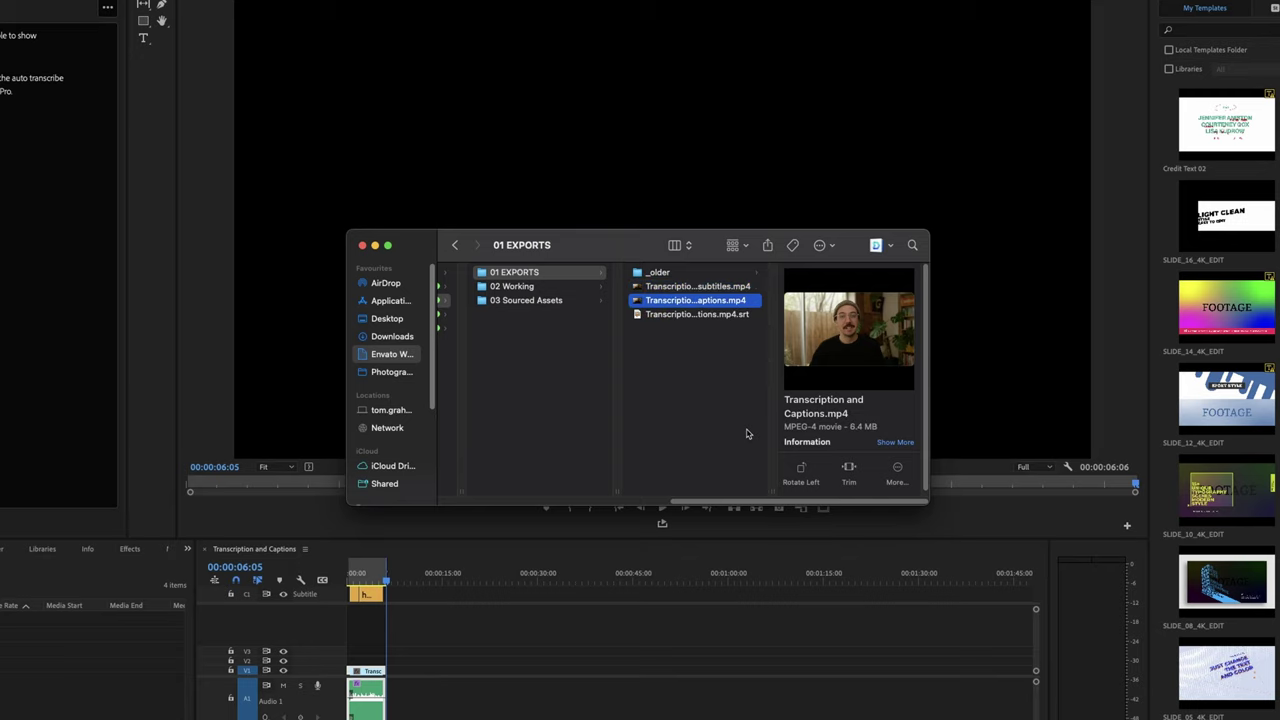
pyautogui.press('space')
pyautogui.press('Down')
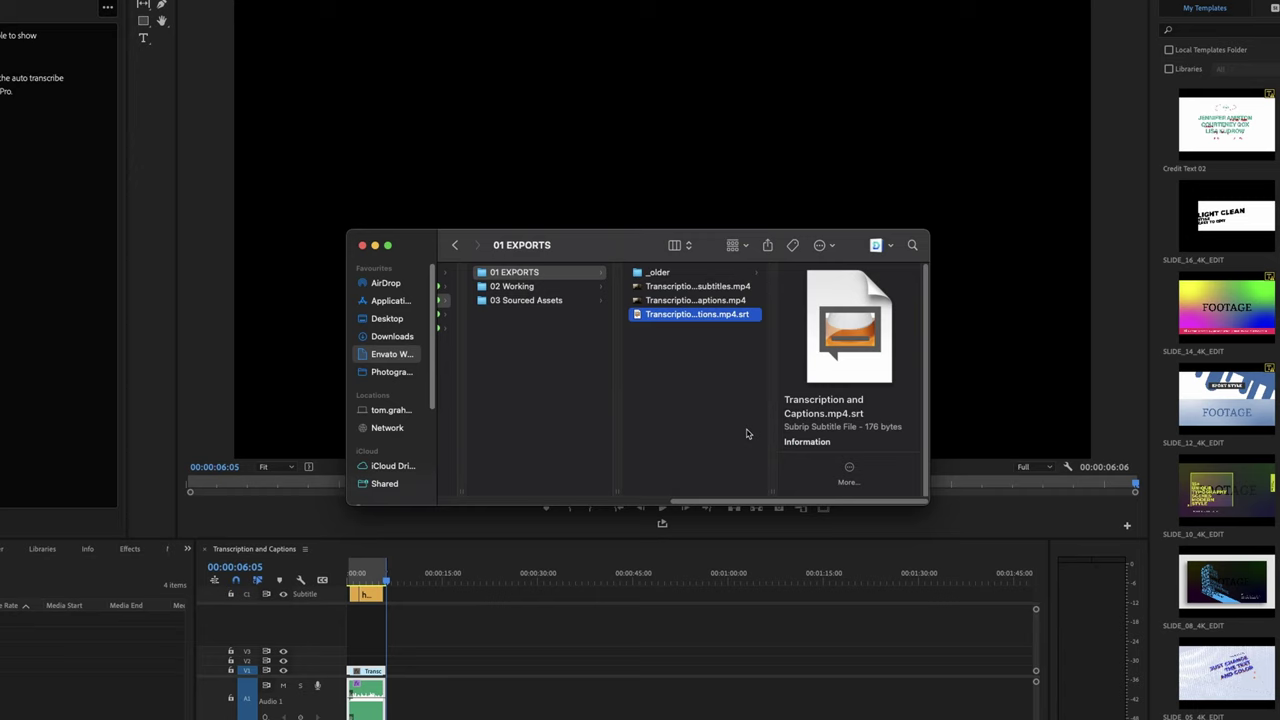
pyautogui.press('Up')
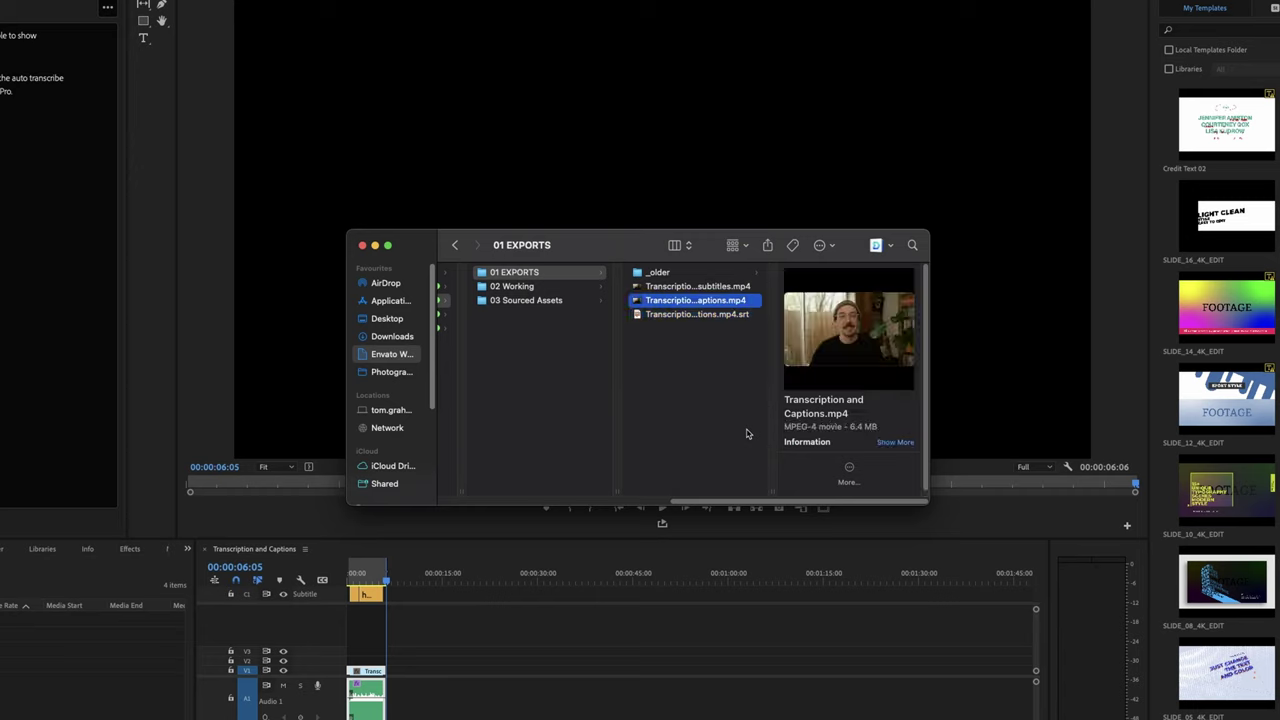
pyautogui.press('Down')
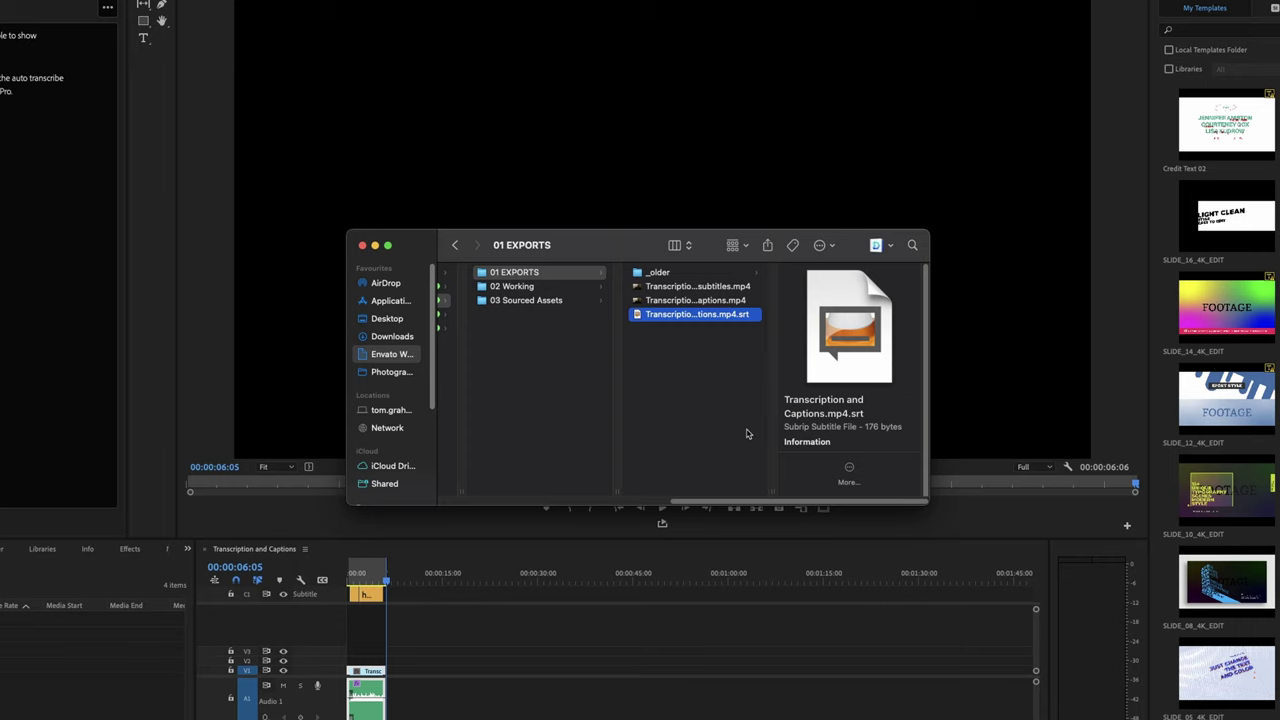
pyautogui.click(563, 686)
pyautogui.press('Up')
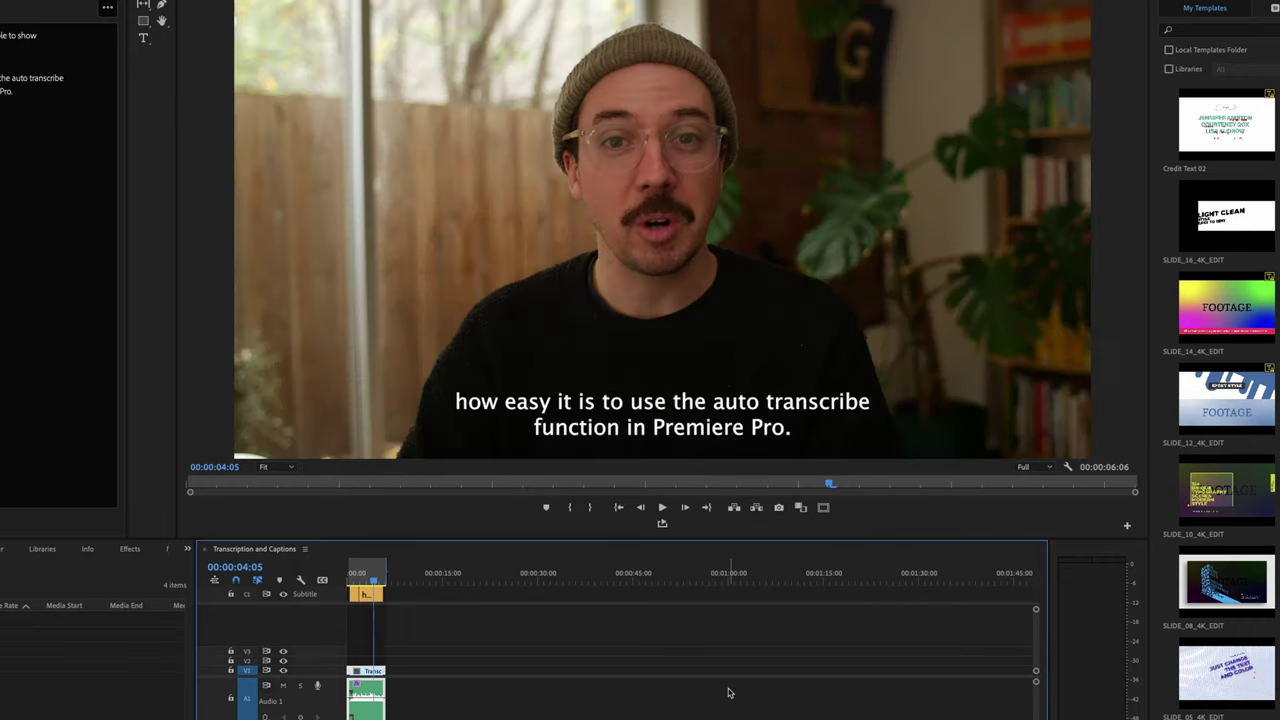